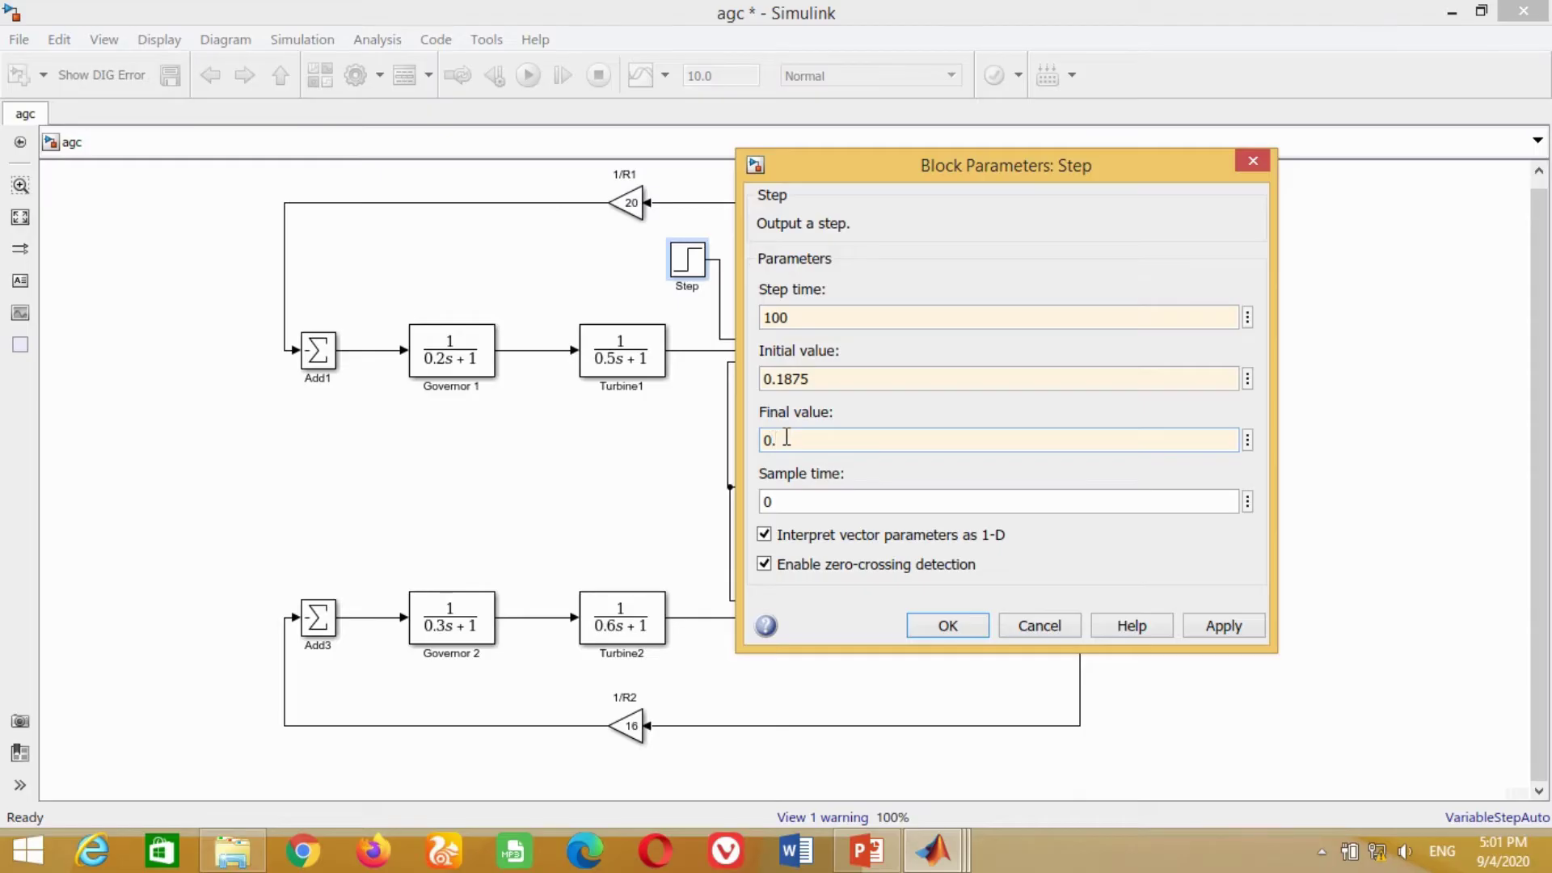
Confirm the Step block's parameters and add a Scope from the Simulink Sinks library to the agc model.
click(946, 626)
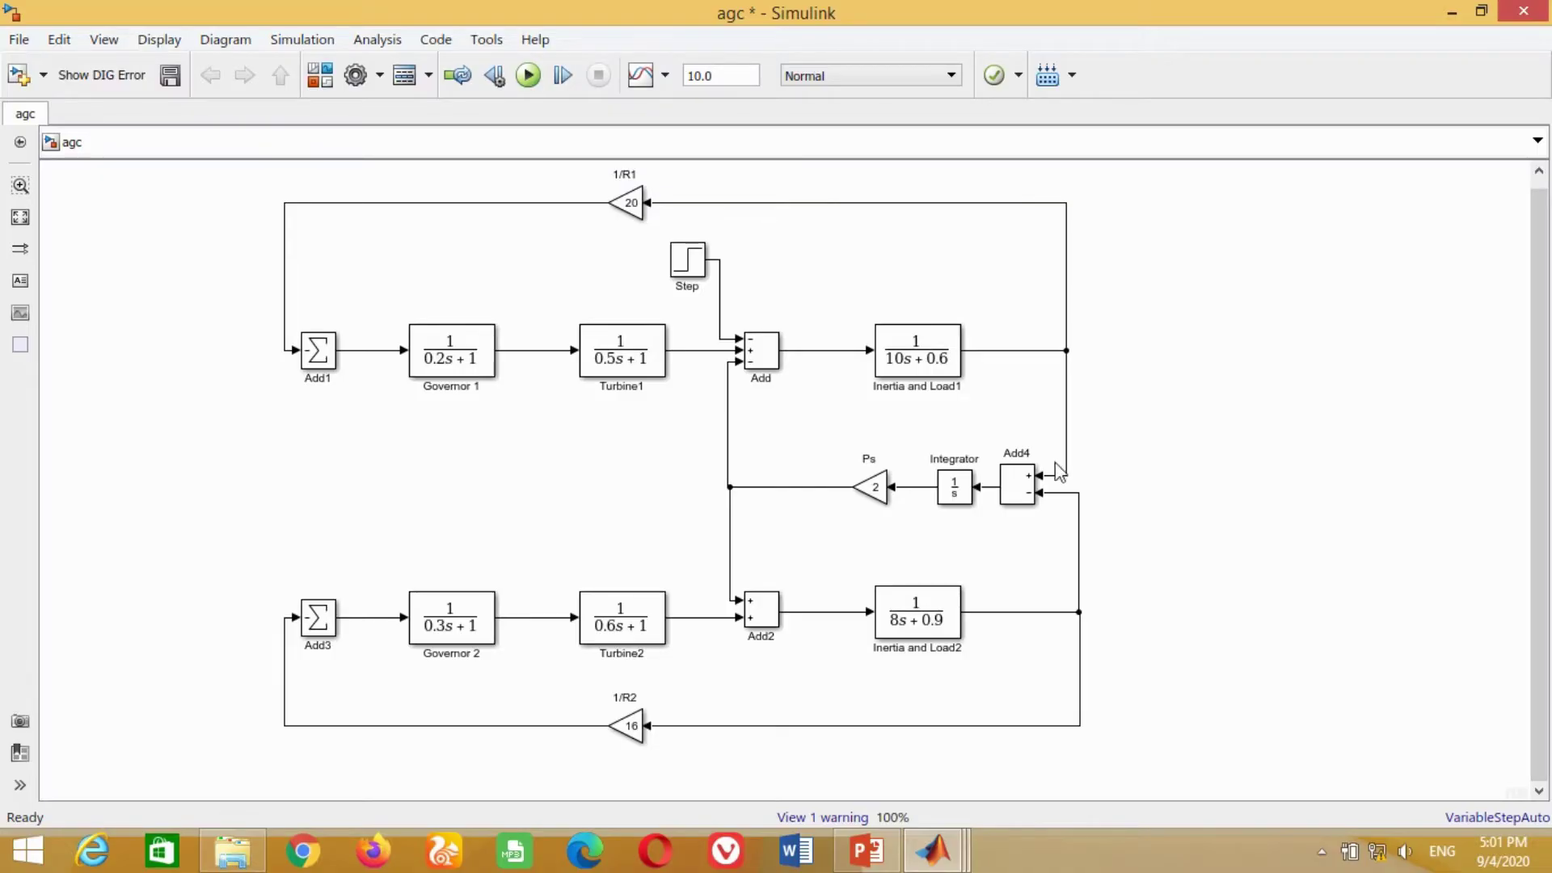
key(ctrl+shift+l)
click(70, 340)
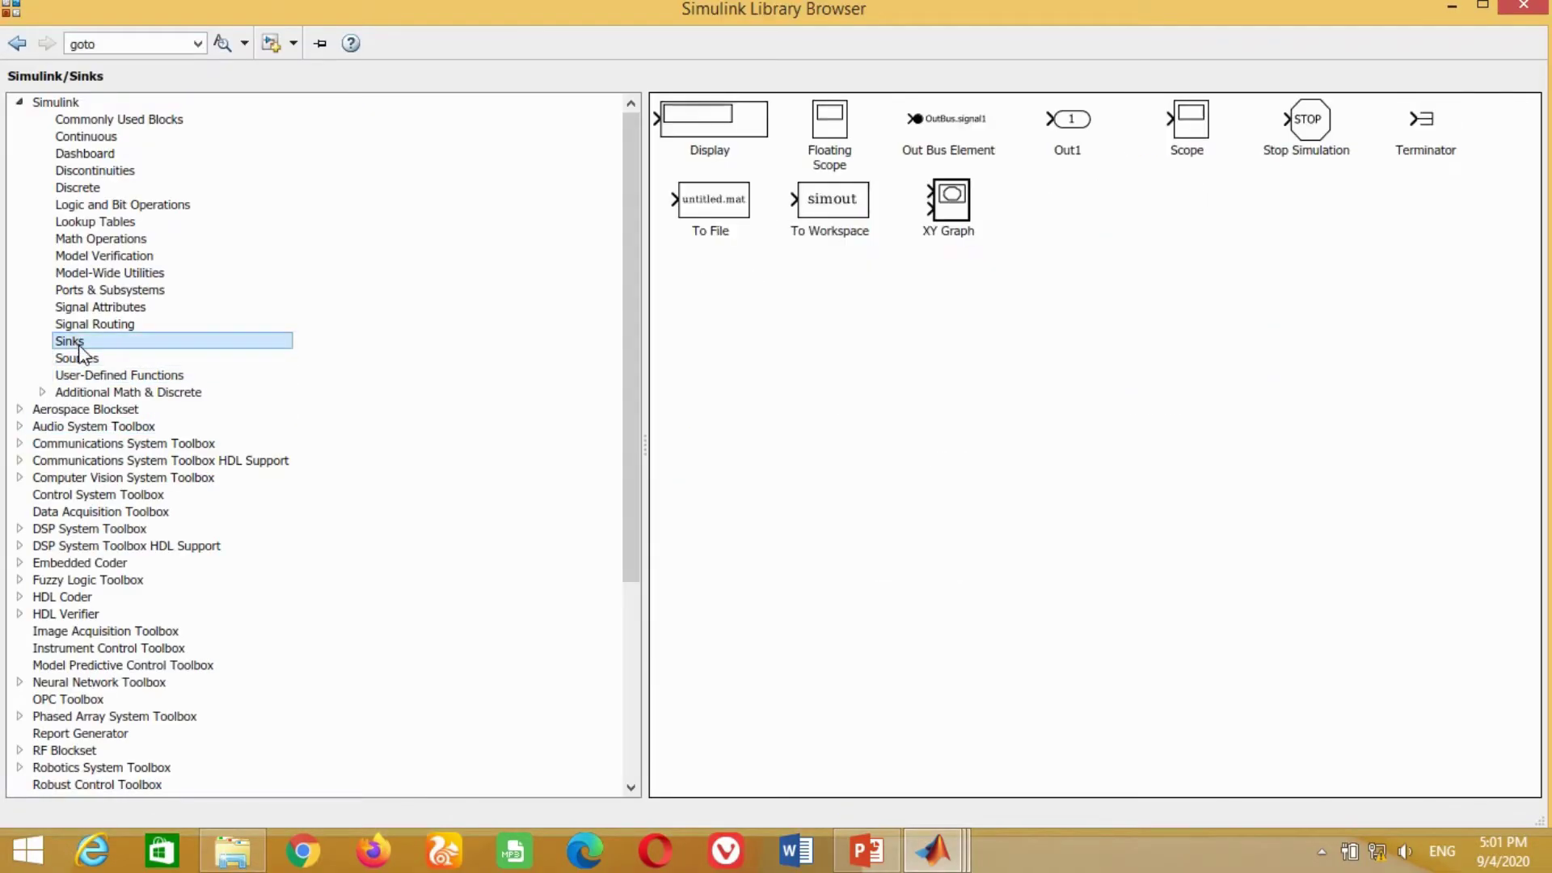
click(1181, 123)
right_click(1183, 123)
click(1084, 399)
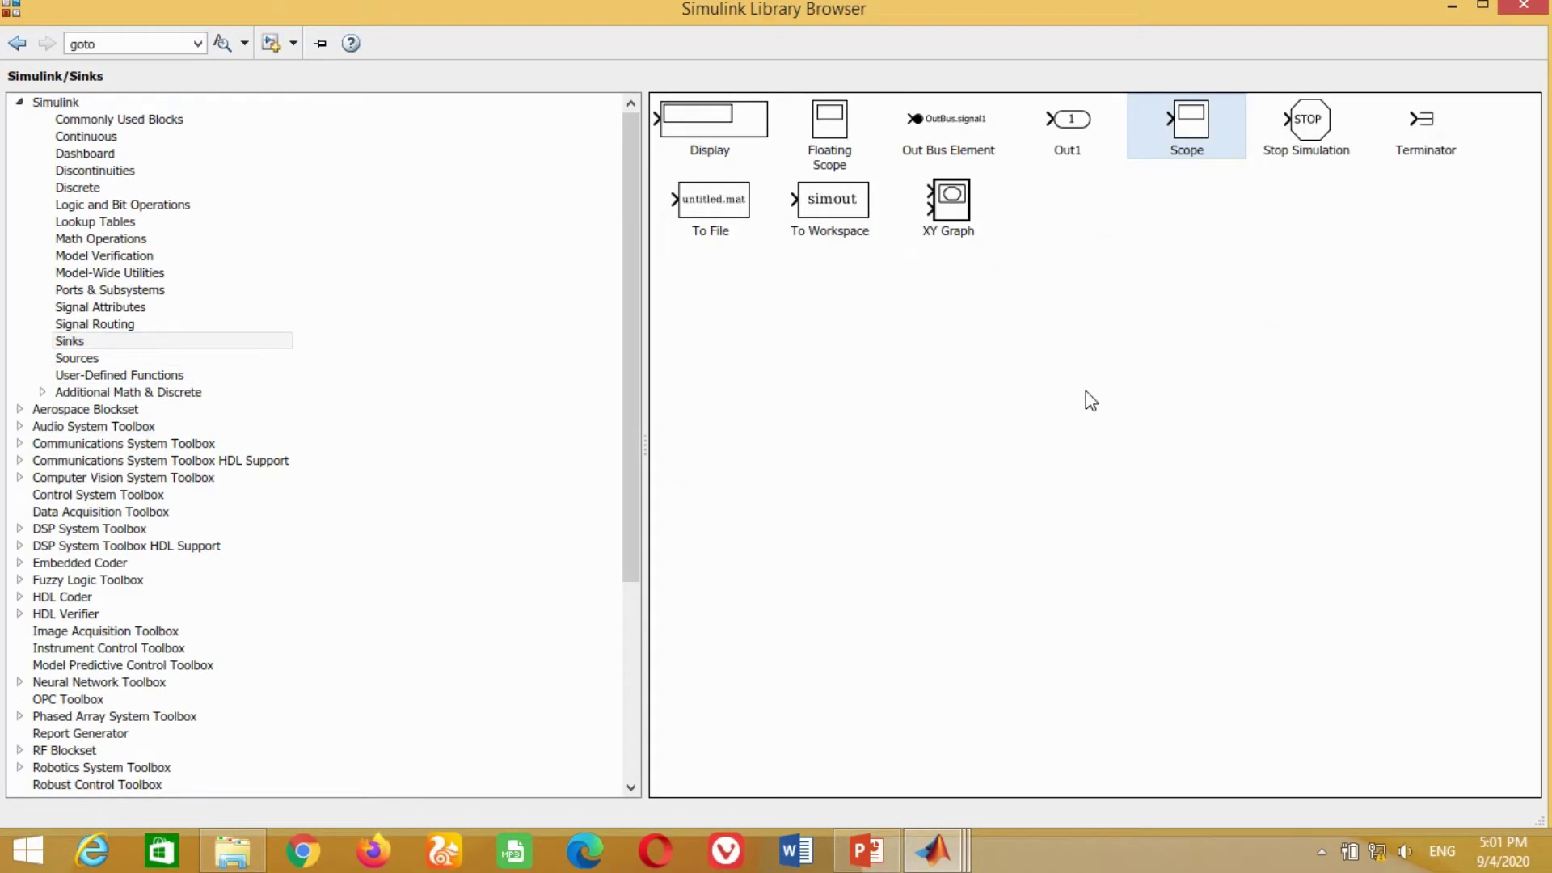
click(941, 863)
click(1344, 736)
Connect the flipped scope to the Ps gain's output line and label it "DP12 in Per unit", placing it left of the tie-line branch.
drag(798, 483, 729, 487)
key(ctrl+r)
key(ctrl+r)
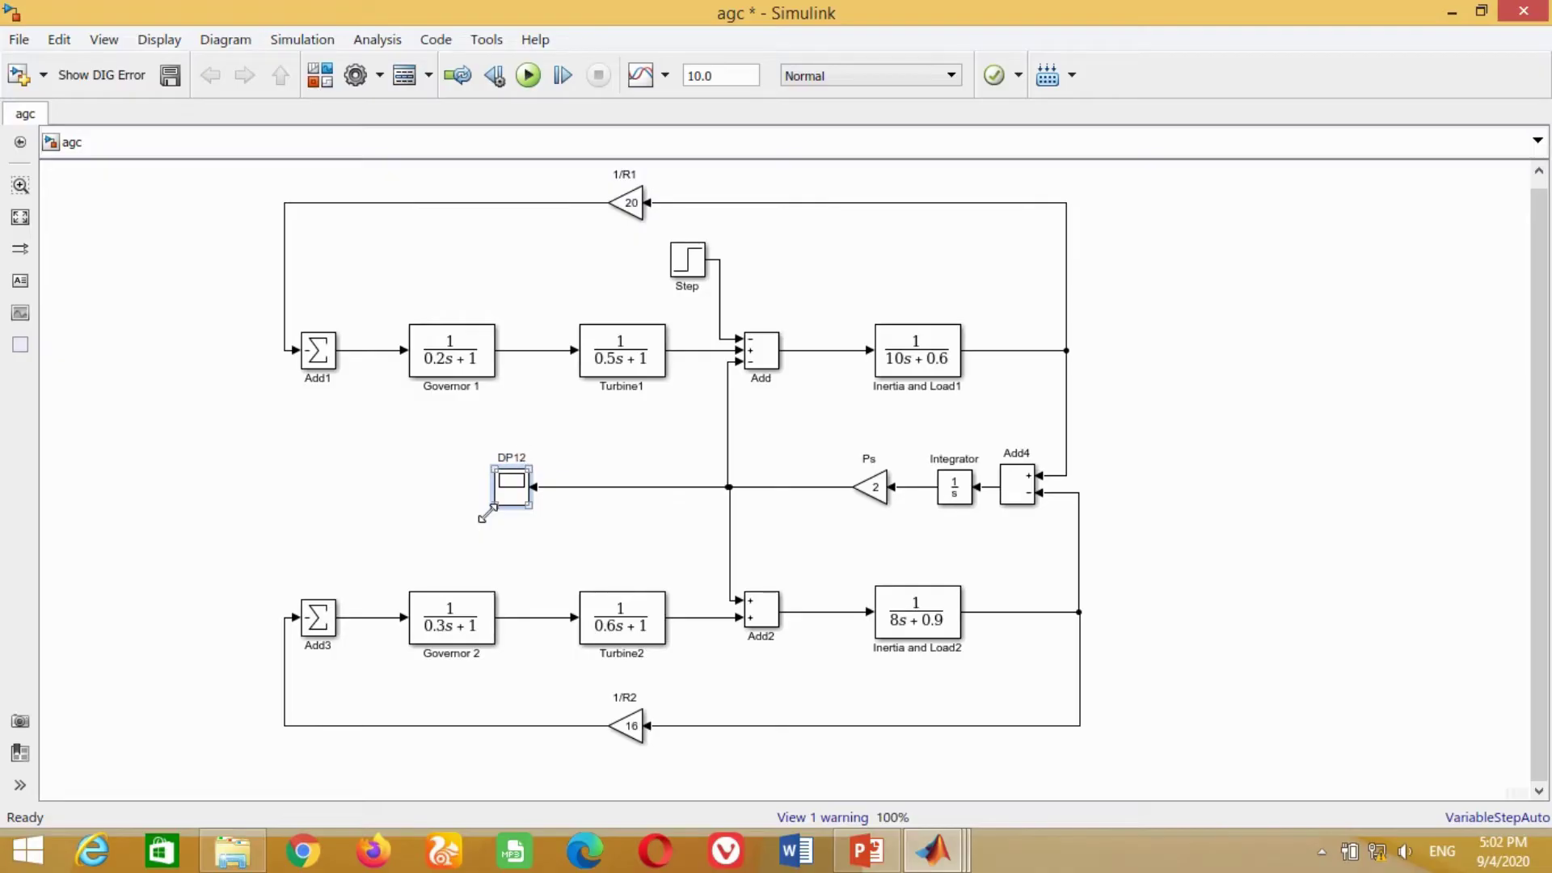
text(in Per unit)
drag(517, 489, 302, 490)
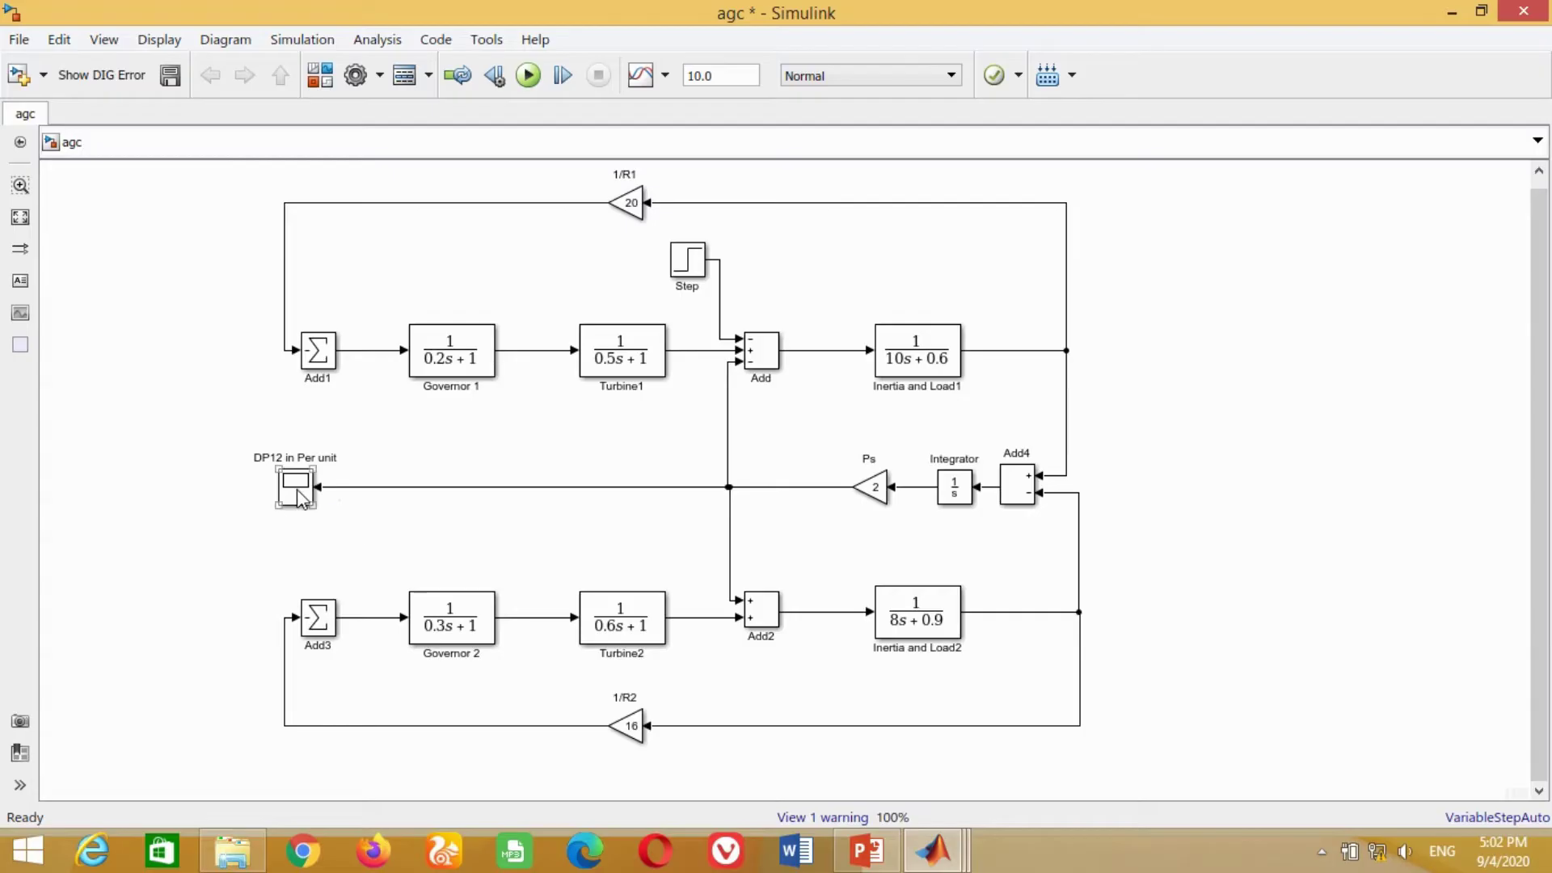
Copy the DP12 scope onto the Inertia and Load1 output, facing the signal, and rename the copy "DF1 in Per unit".
mouse_move(301, 497)
mouse_down()
mouse_move(1095, 419)
mouse_move(1204, 349)
mouse_move(1070, 353)
mouse_up()
key(ctrl+r)
key(ctrl+r)
key(Delete)
text(F)
key(Right)
key(Delete)
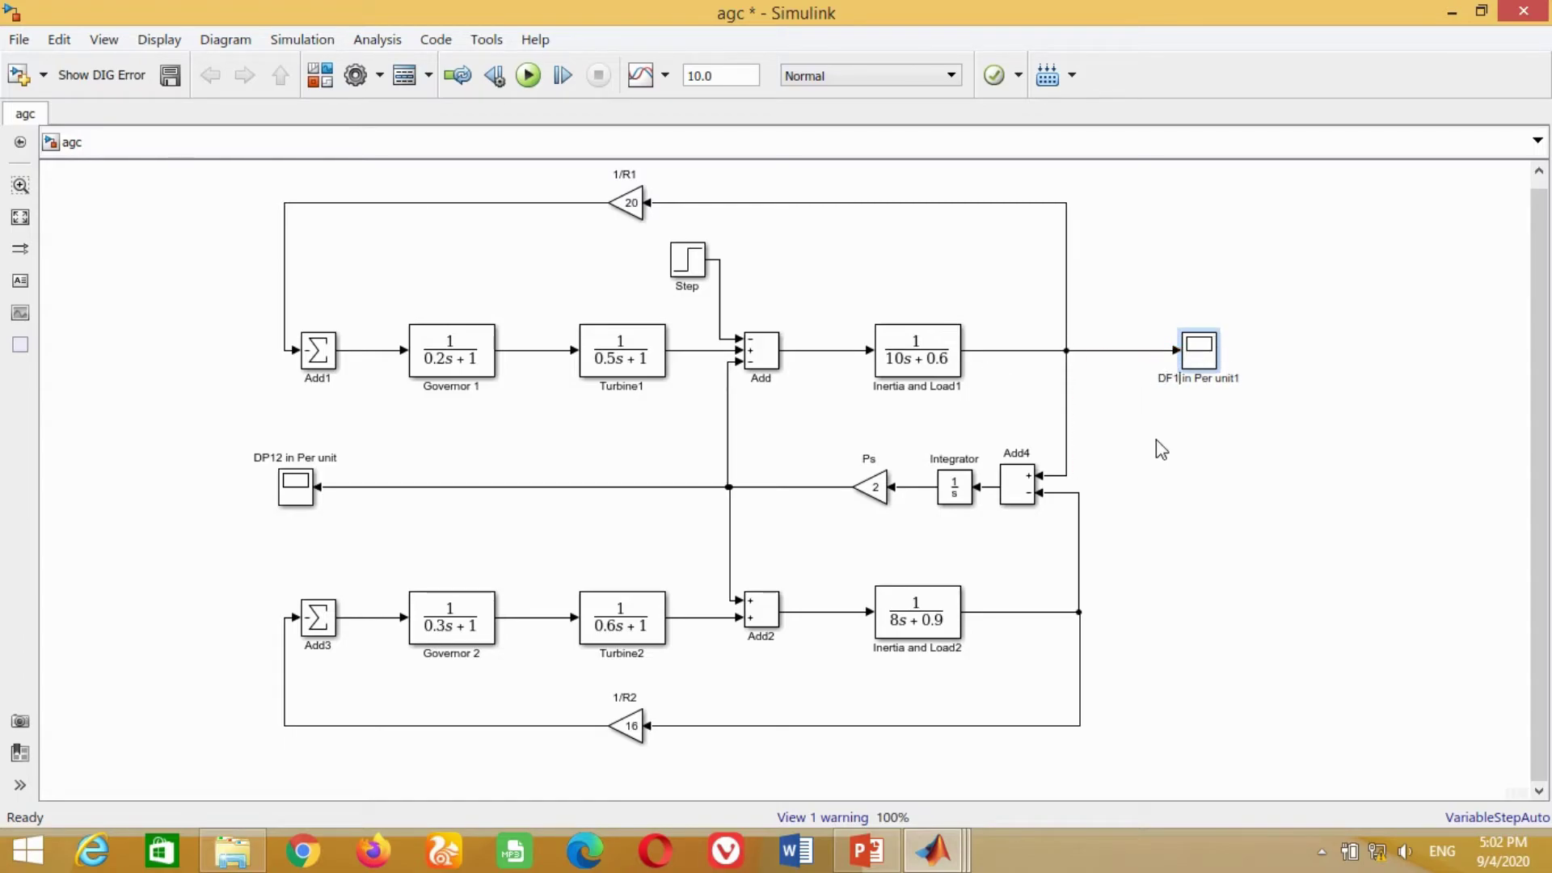
key(End)
key(BackSpace)
click(1165, 447)
Copy the DF1 scope onto the Inertia and Load2 output and rename the copy "DF2 in Per unit".
mouse_move(1198, 353)
mouse_down()
mouse_move(1202, 616)
mouse_move(1080, 611)
mouse_up()
click(1172, 640)
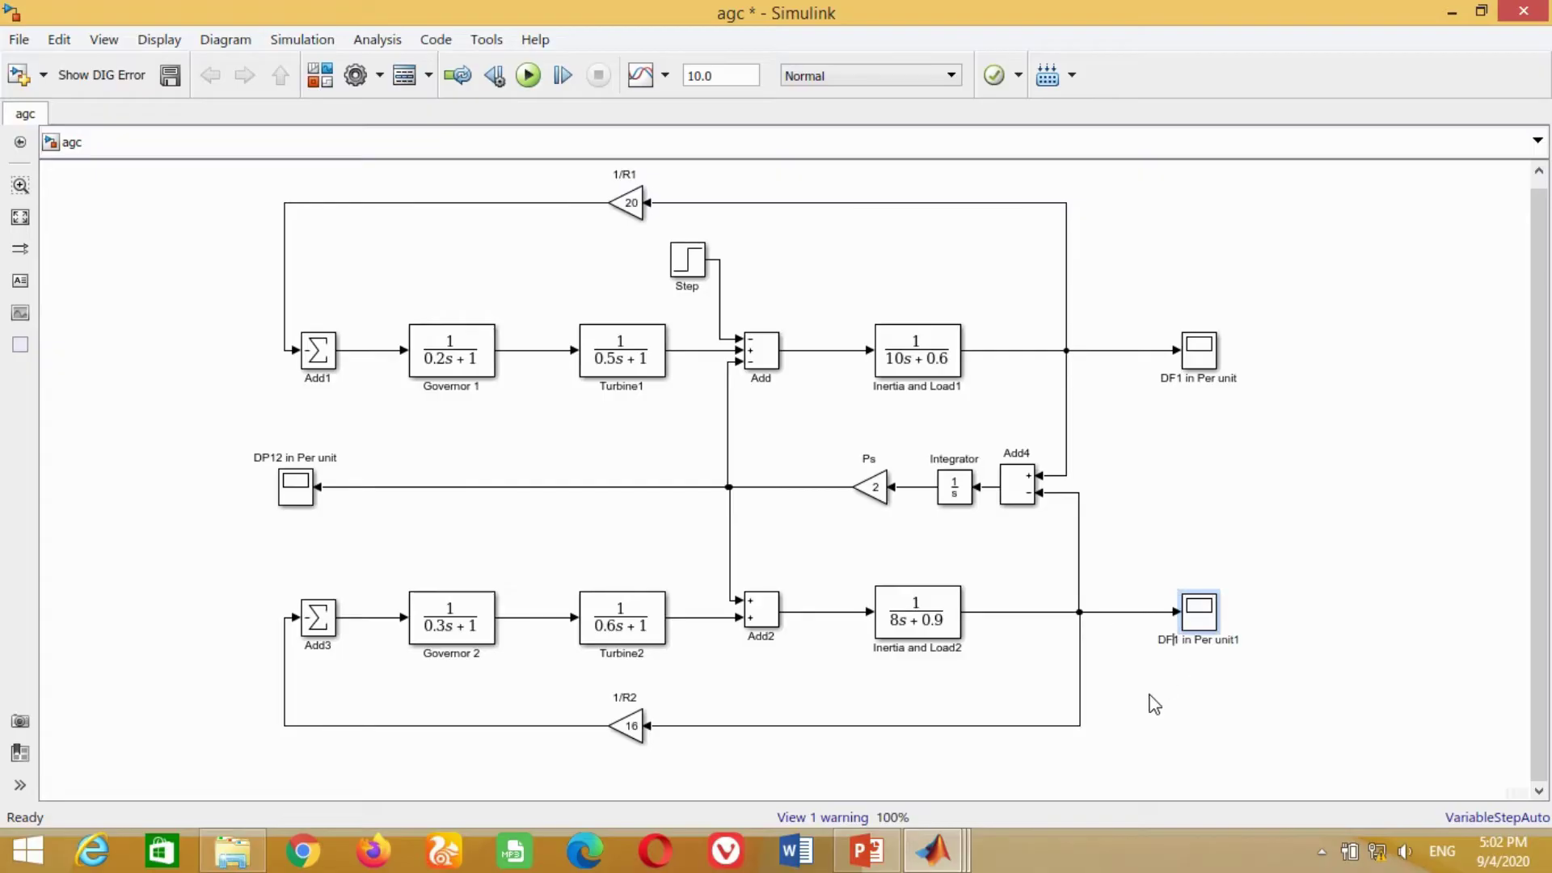
key(Delete)
text(2)
key(BackSpace)
click(1164, 707)
Copy the DP12 scope to the space below Governor 1 and connect it to the line between Governor 1 and Turbine1.
click(295, 488)
drag(295, 488, 381, 439)
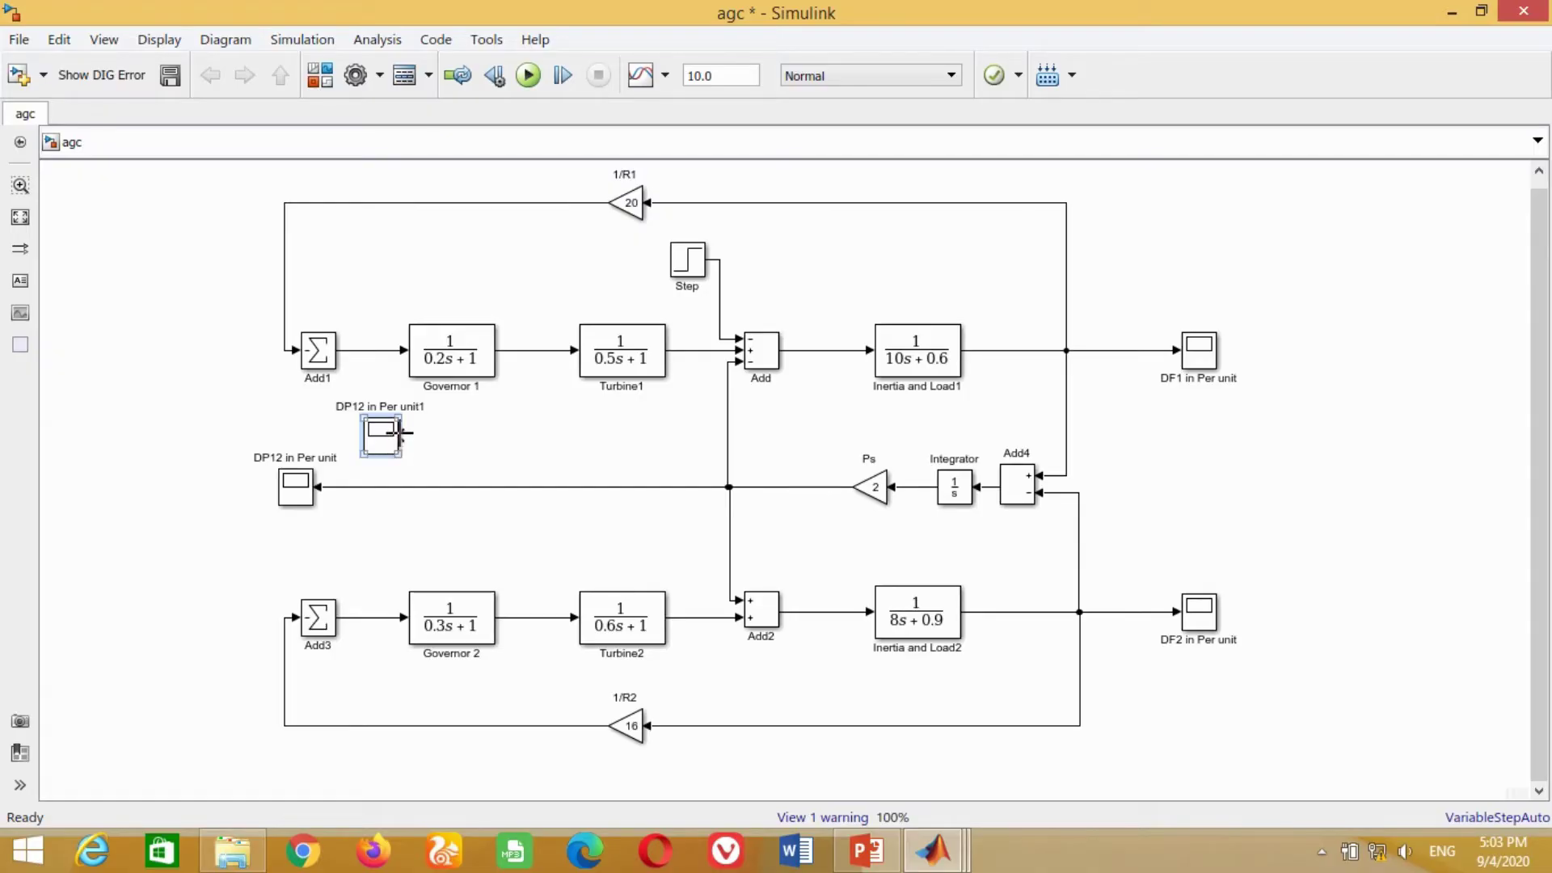
drag(401, 431, 544, 349)
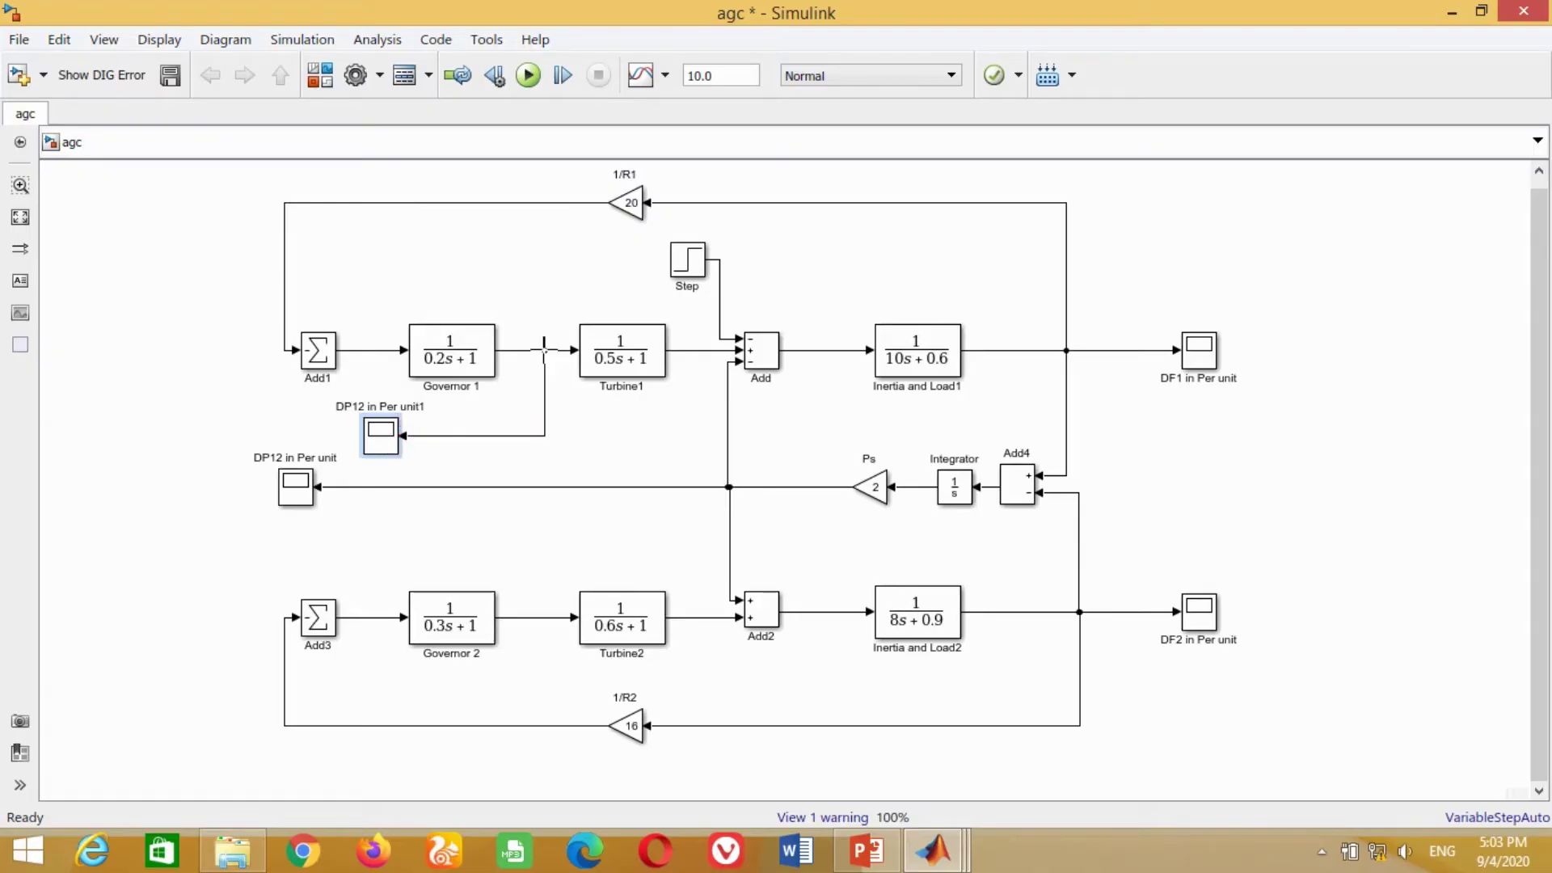
Rename the scope on the Governor 1 output "Pm1 in Per unit".
click(344, 408)
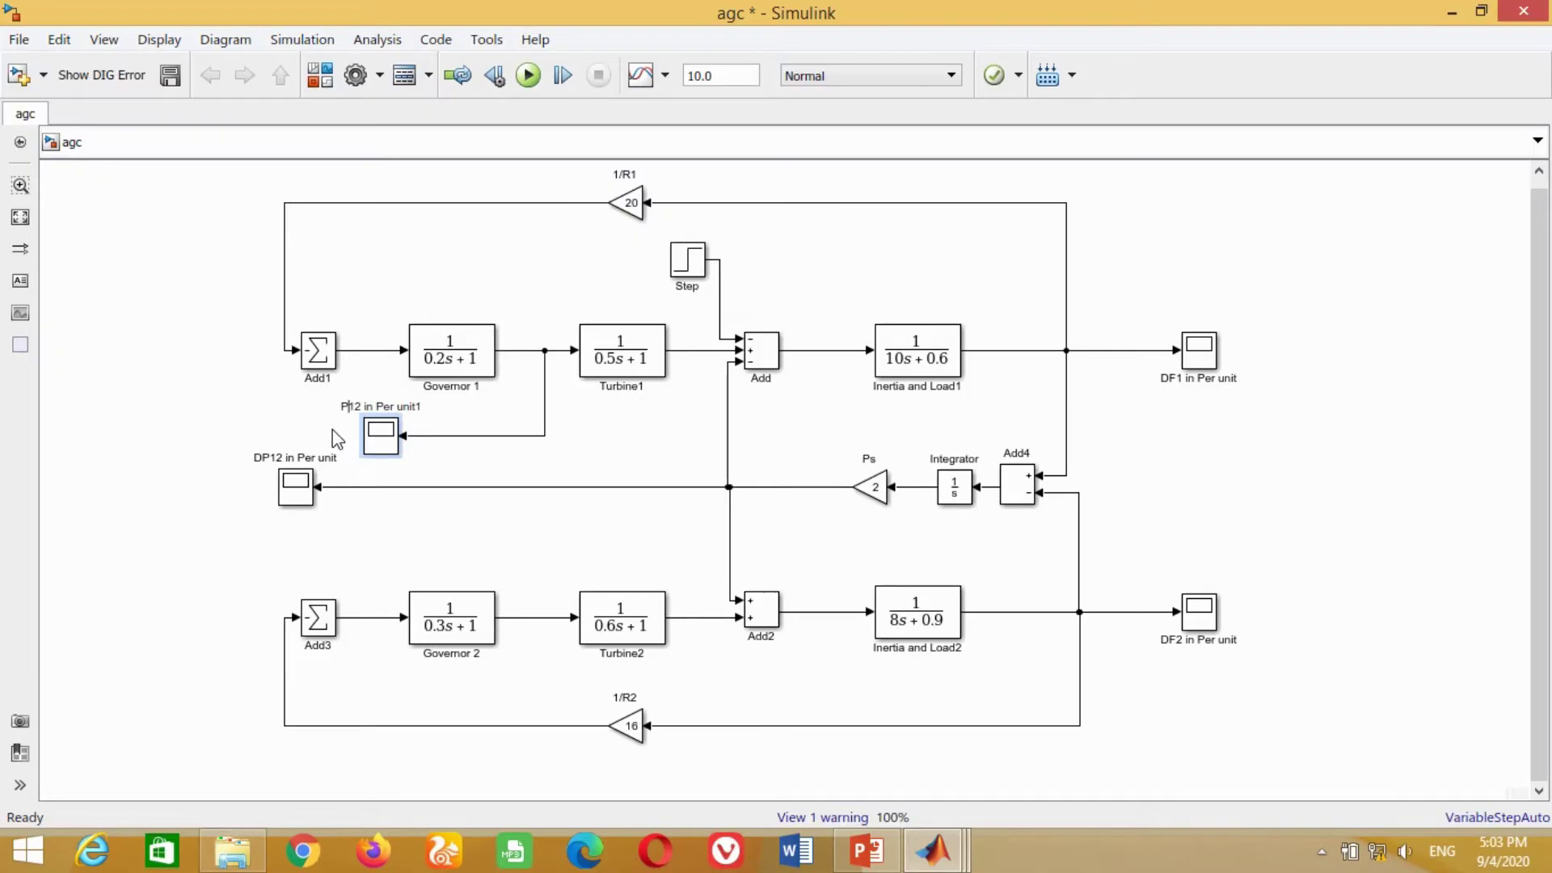
key(Delete)
key(Right)
key(Right)
key(Right)
key(Right)
key(Right)
key(Right)
key(Right)
key(Right)
key(Right)
key(Right)
key(Right)
key(Right)
key(Delete)
click(360, 516)
Copy the Pm1 scope onto the line between Governor 2 and Turbine2 and rename the copy "Pm2 in Per unit".
click(385, 432)
drag(387, 434, 520, 617)
click(370, 566)
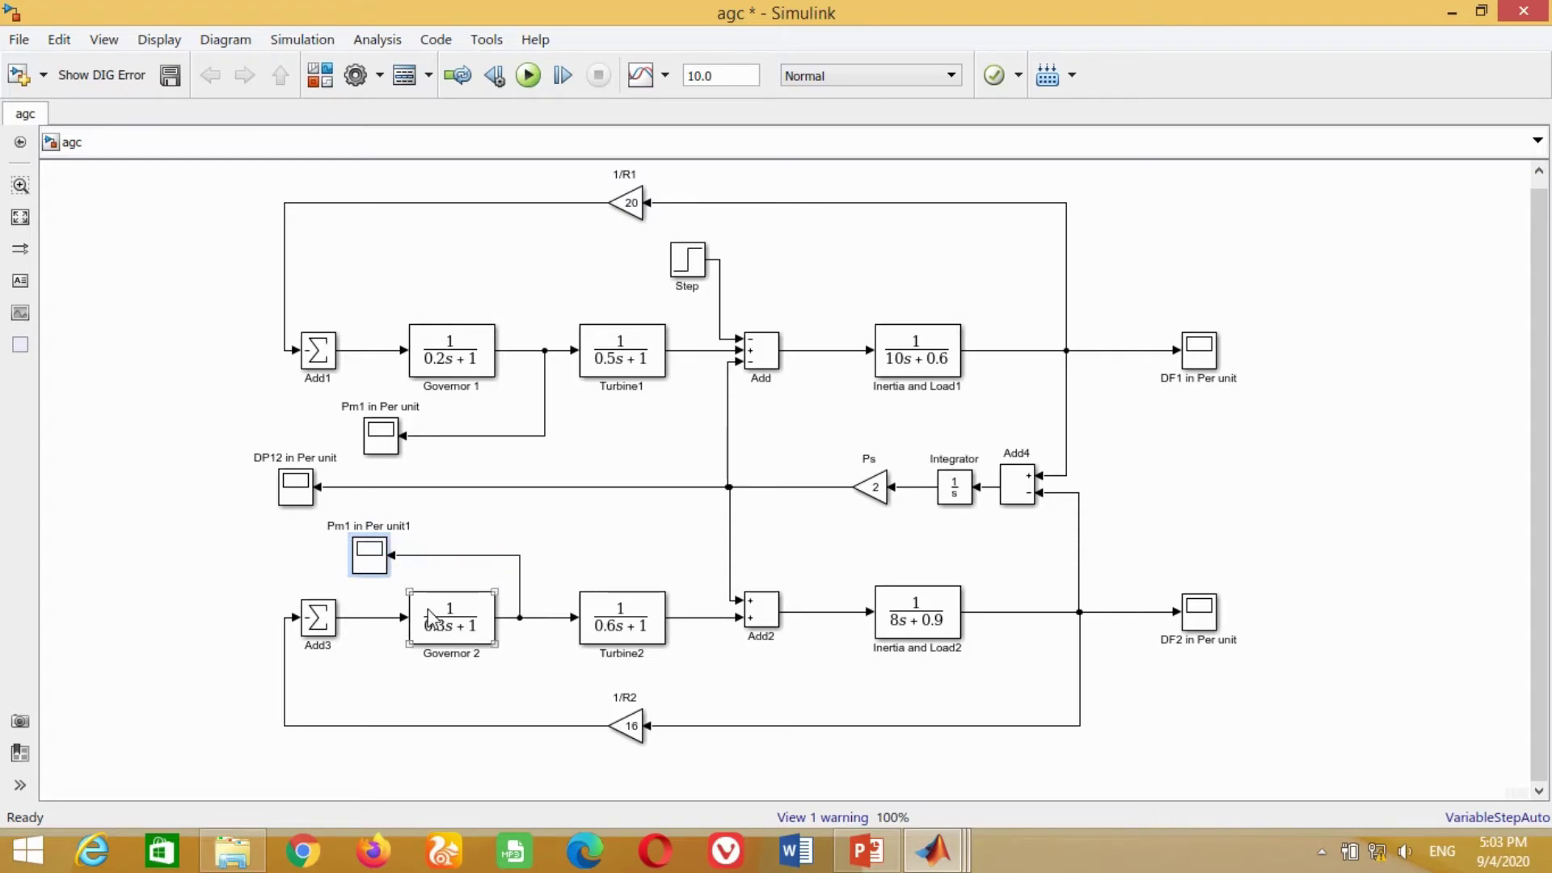
click(336, 586)
key(BackSpace)
Set the simulation stop time to 50 and run the model.
double_click(694, 79)
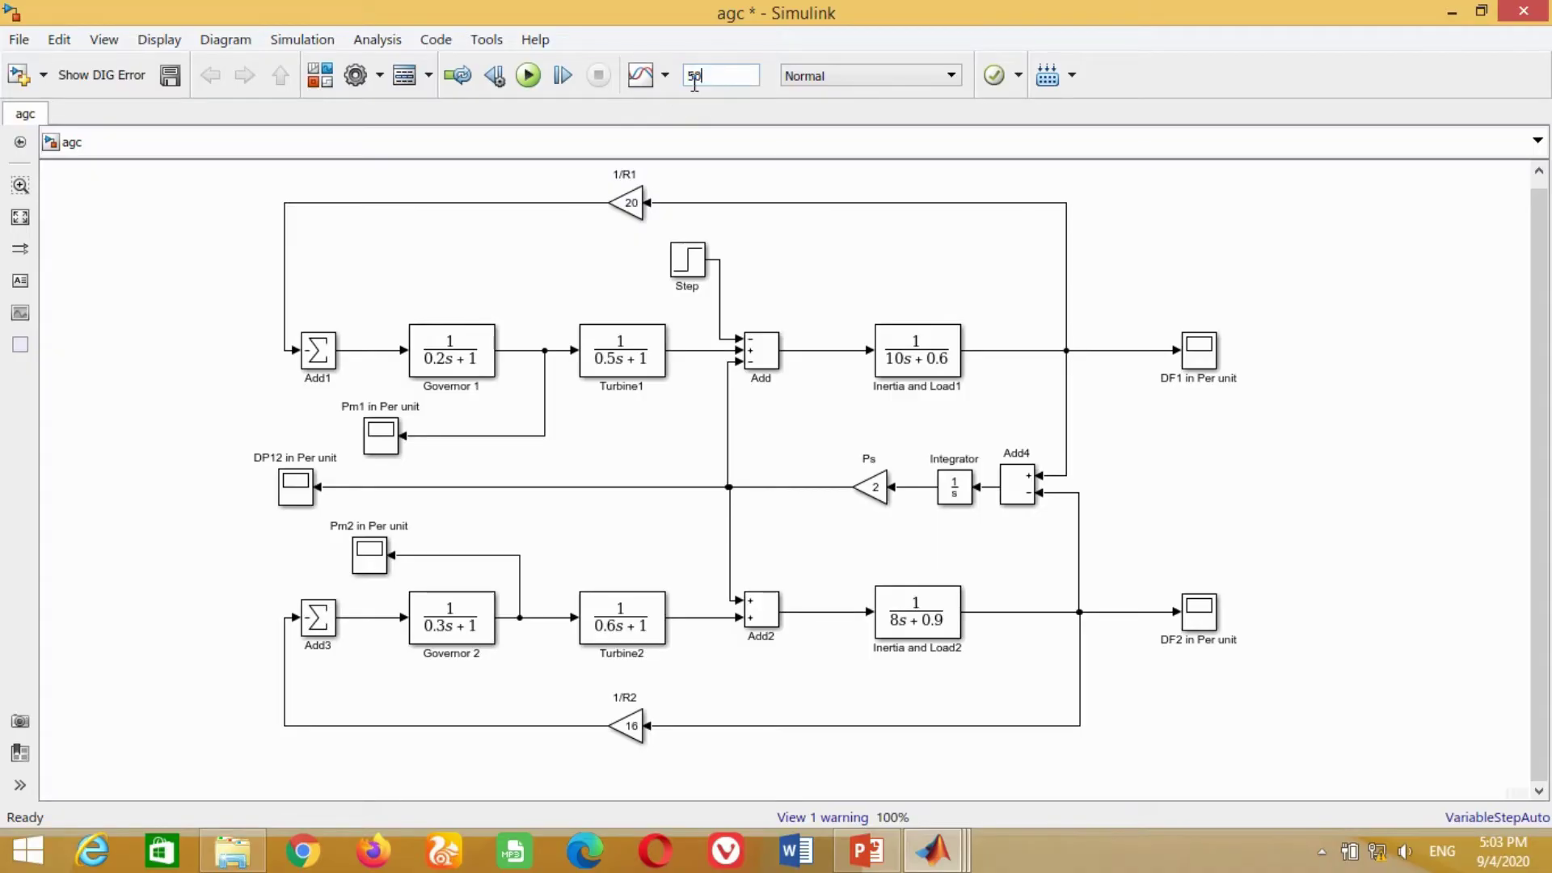
click(529, 76)
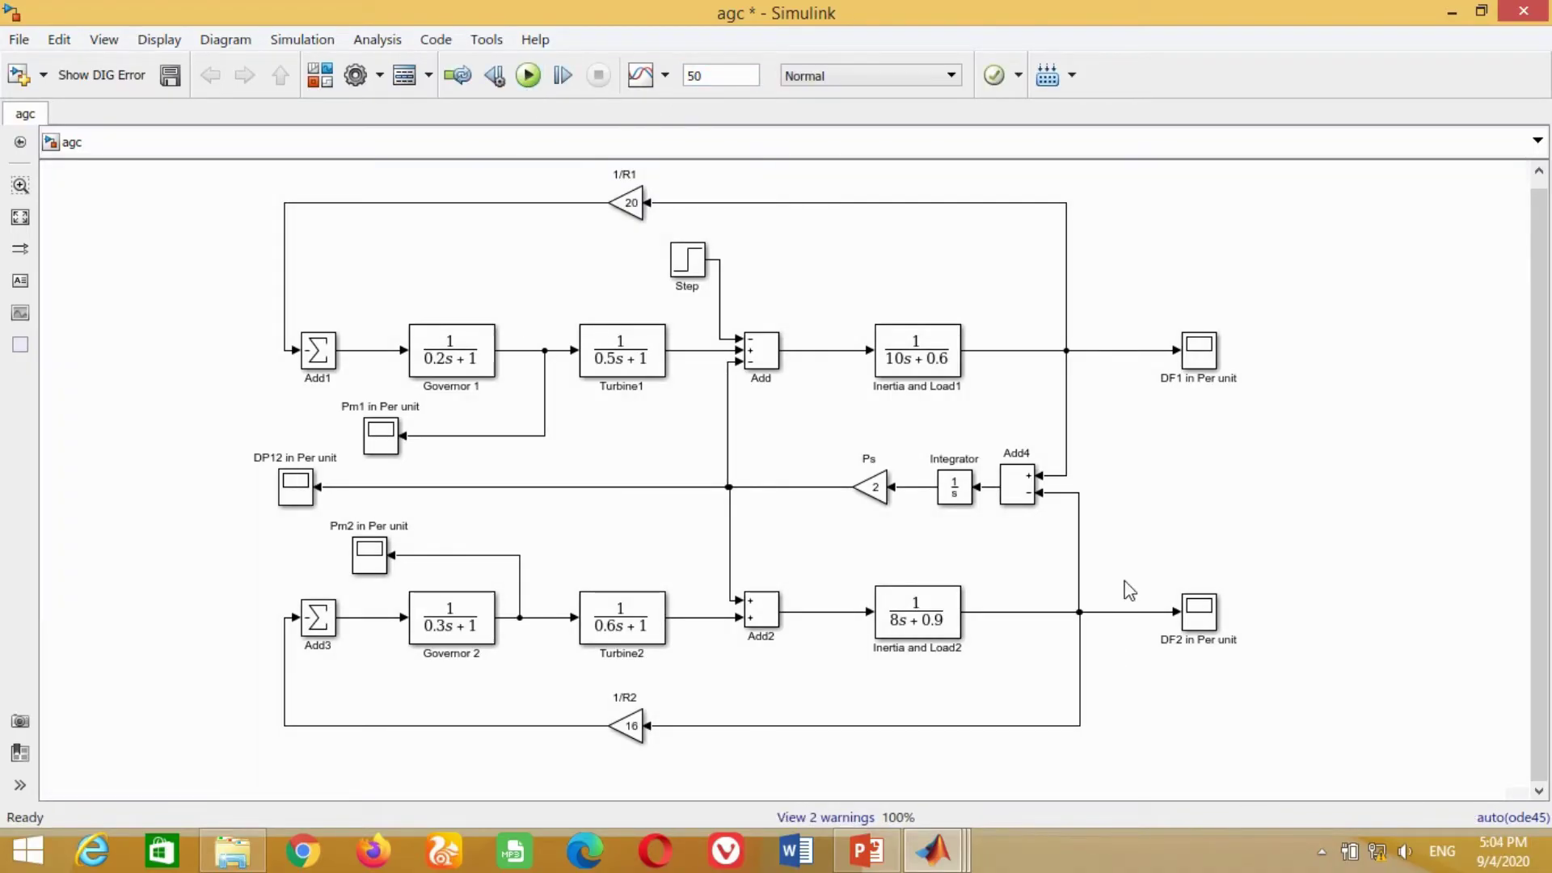
Inspect the DF1 response at full size, zoomed vertically around its steady state, and compare it with the calculated deviation in the PowerPoint slides.
click(1202, 355)
double_click(1204, 361)
click(1035, 114)
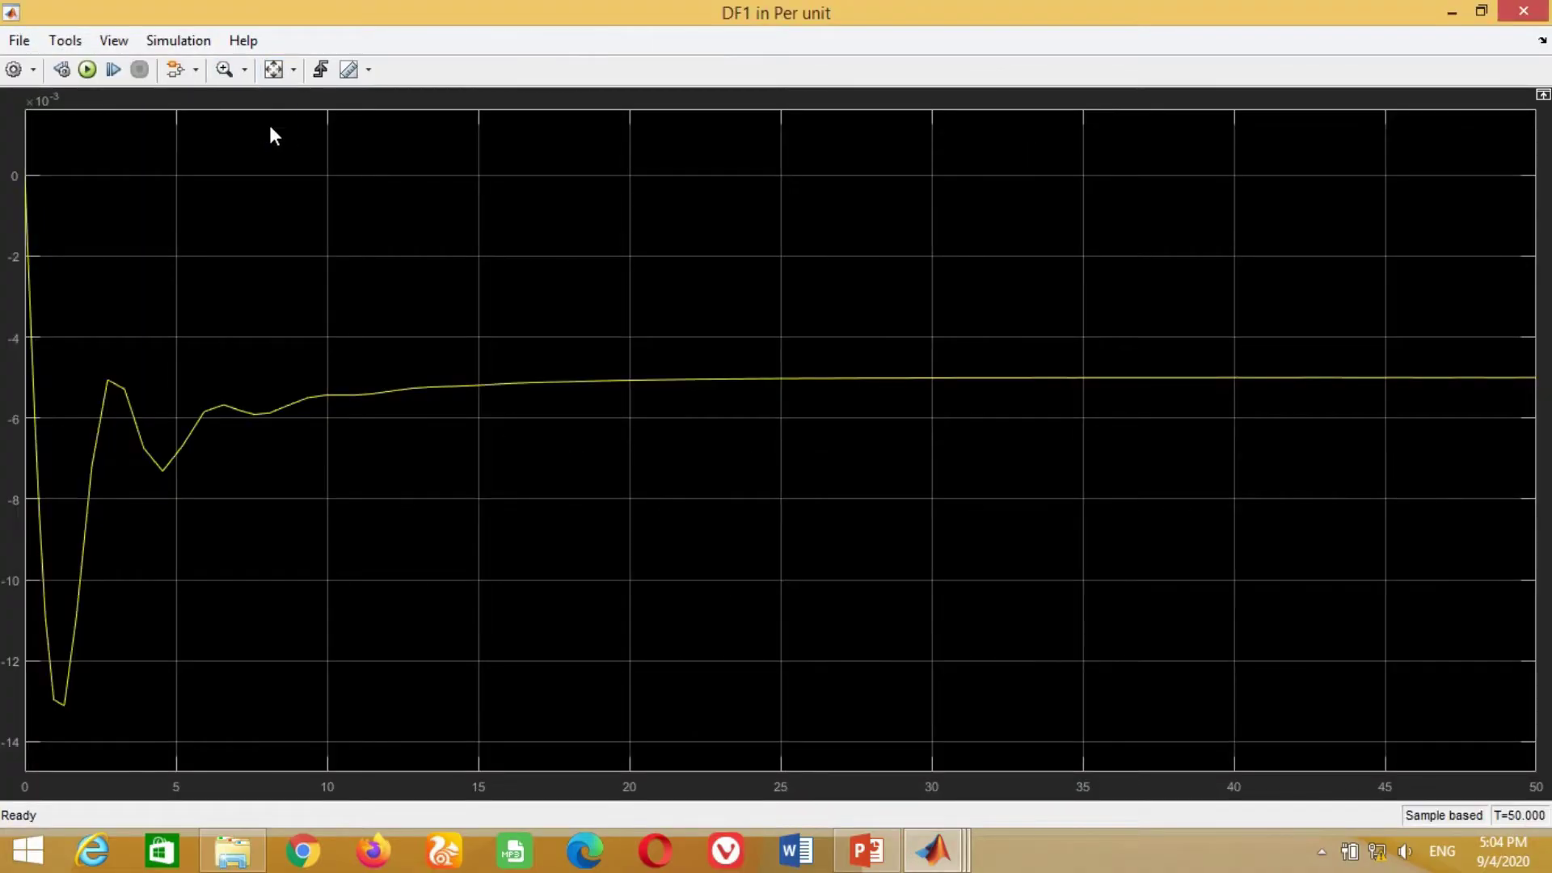
click(245, 69)
click(225, 173)
drag(1421, 325, 1421, 450)
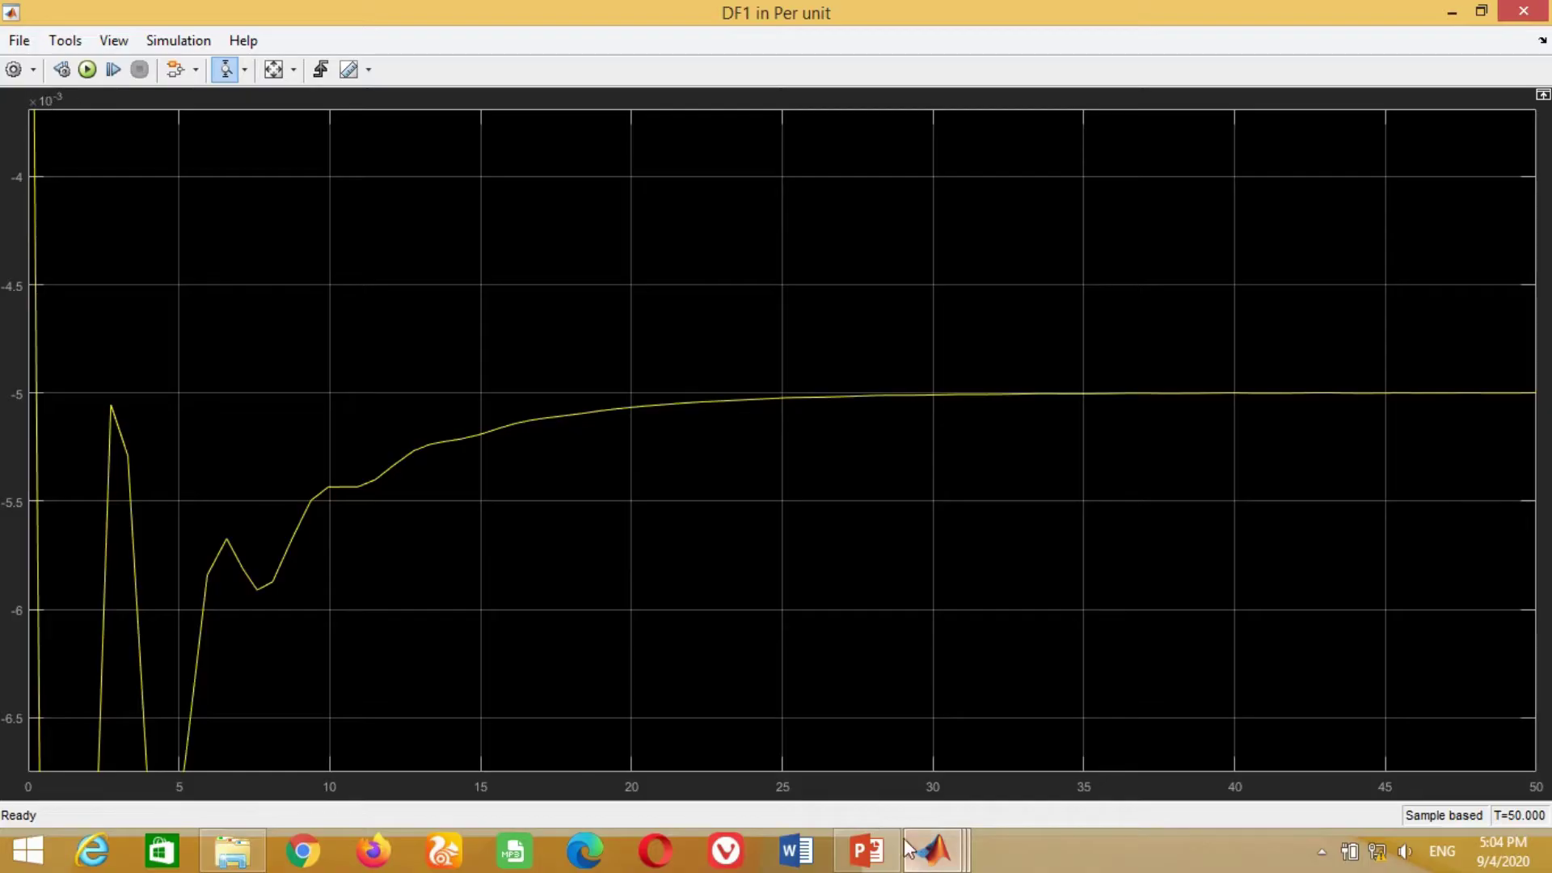
click(866, 850)
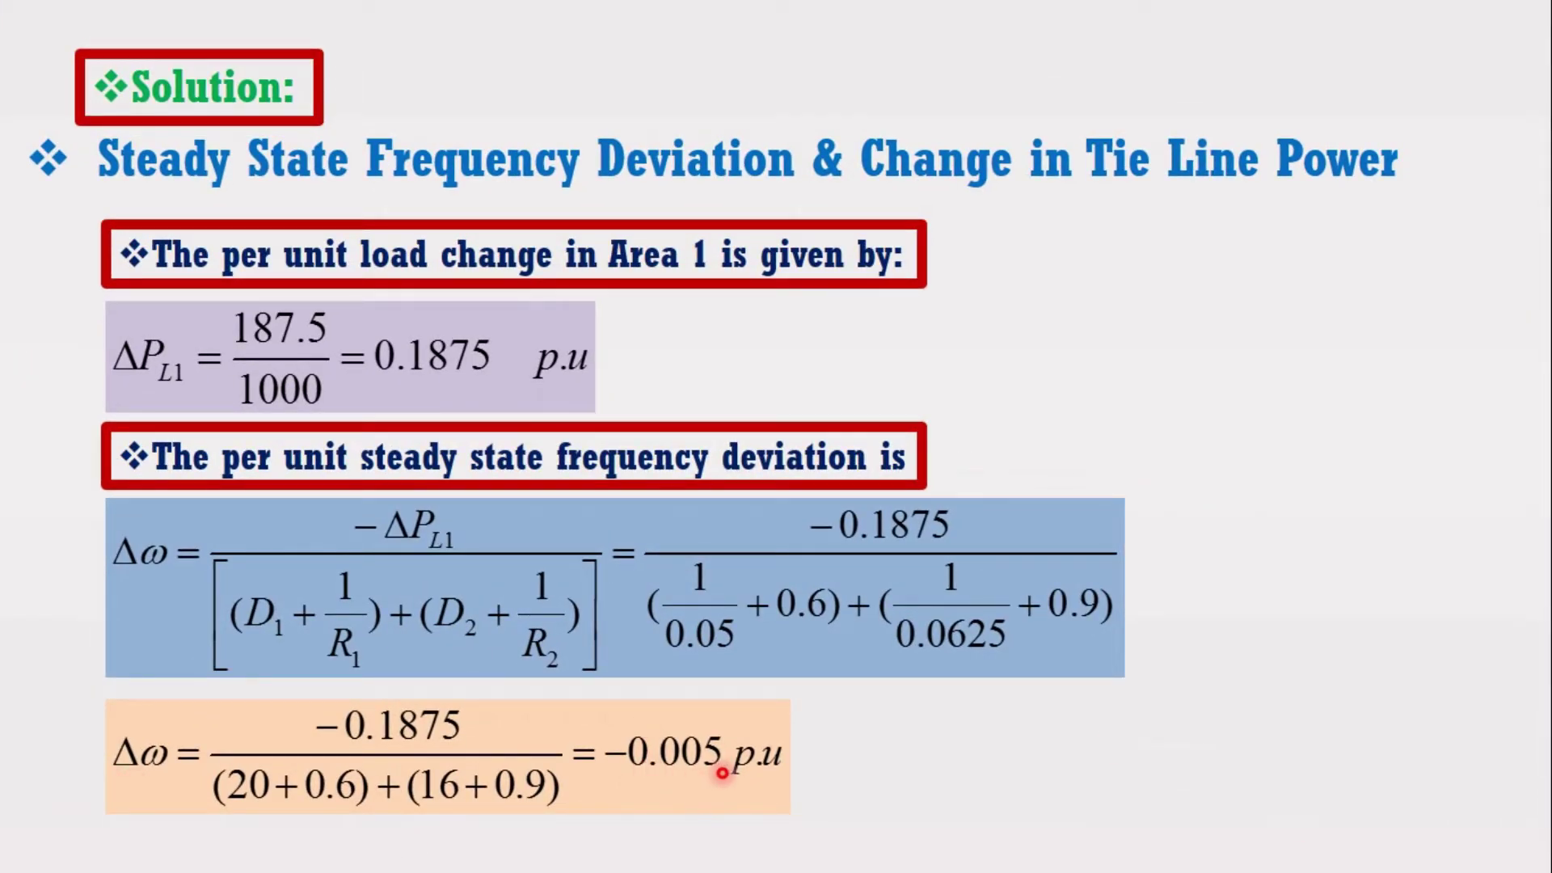
key(alt+Tab)
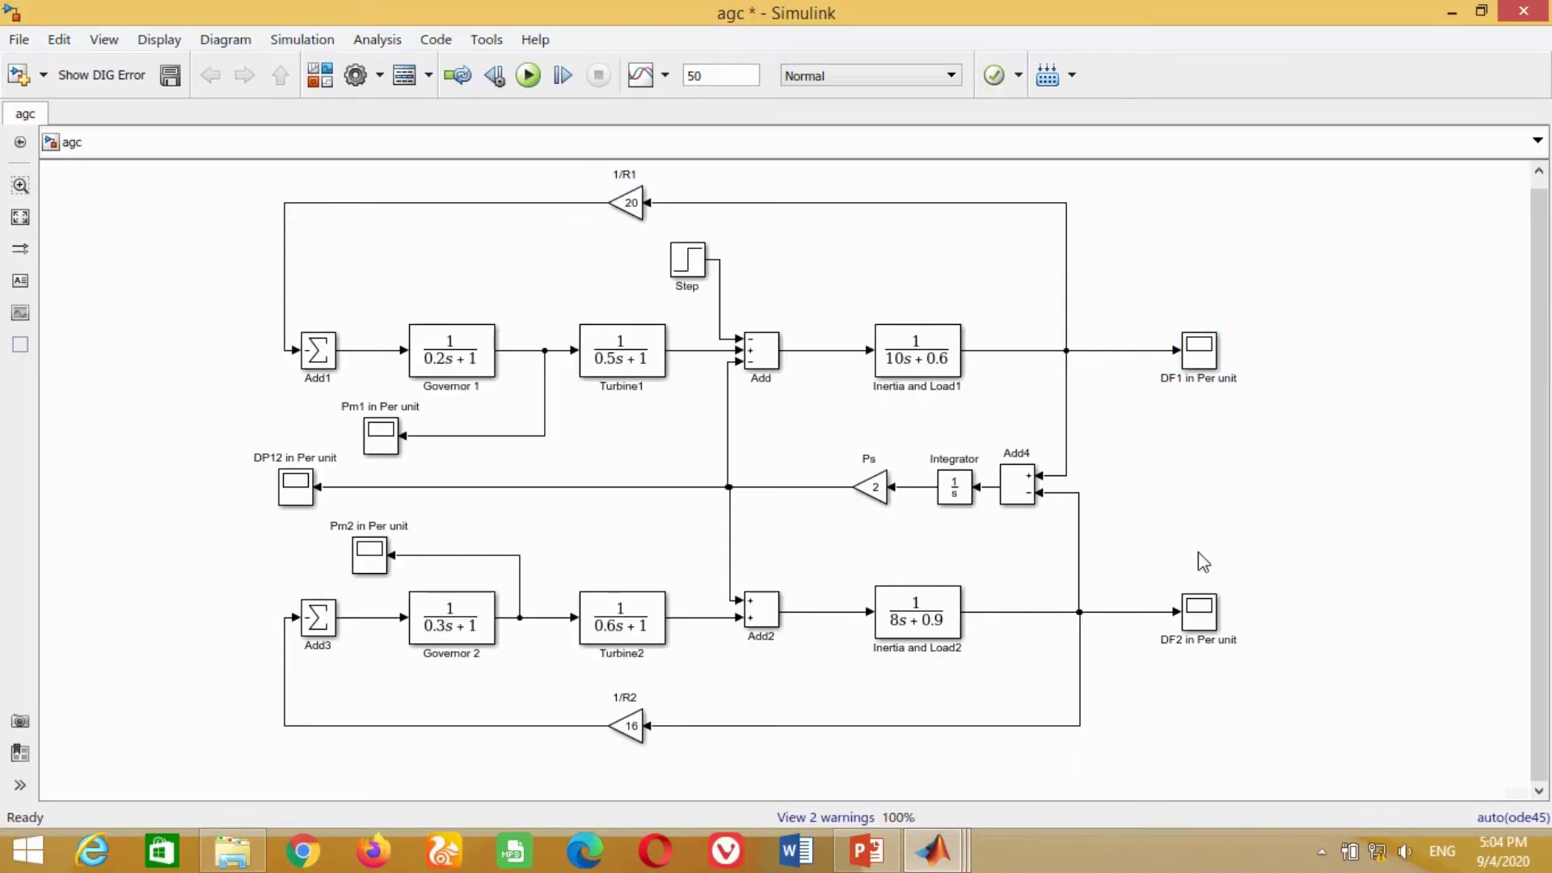
View the DF2 frequency deviation response at full size and close its scope.
double_click(1199, 612)
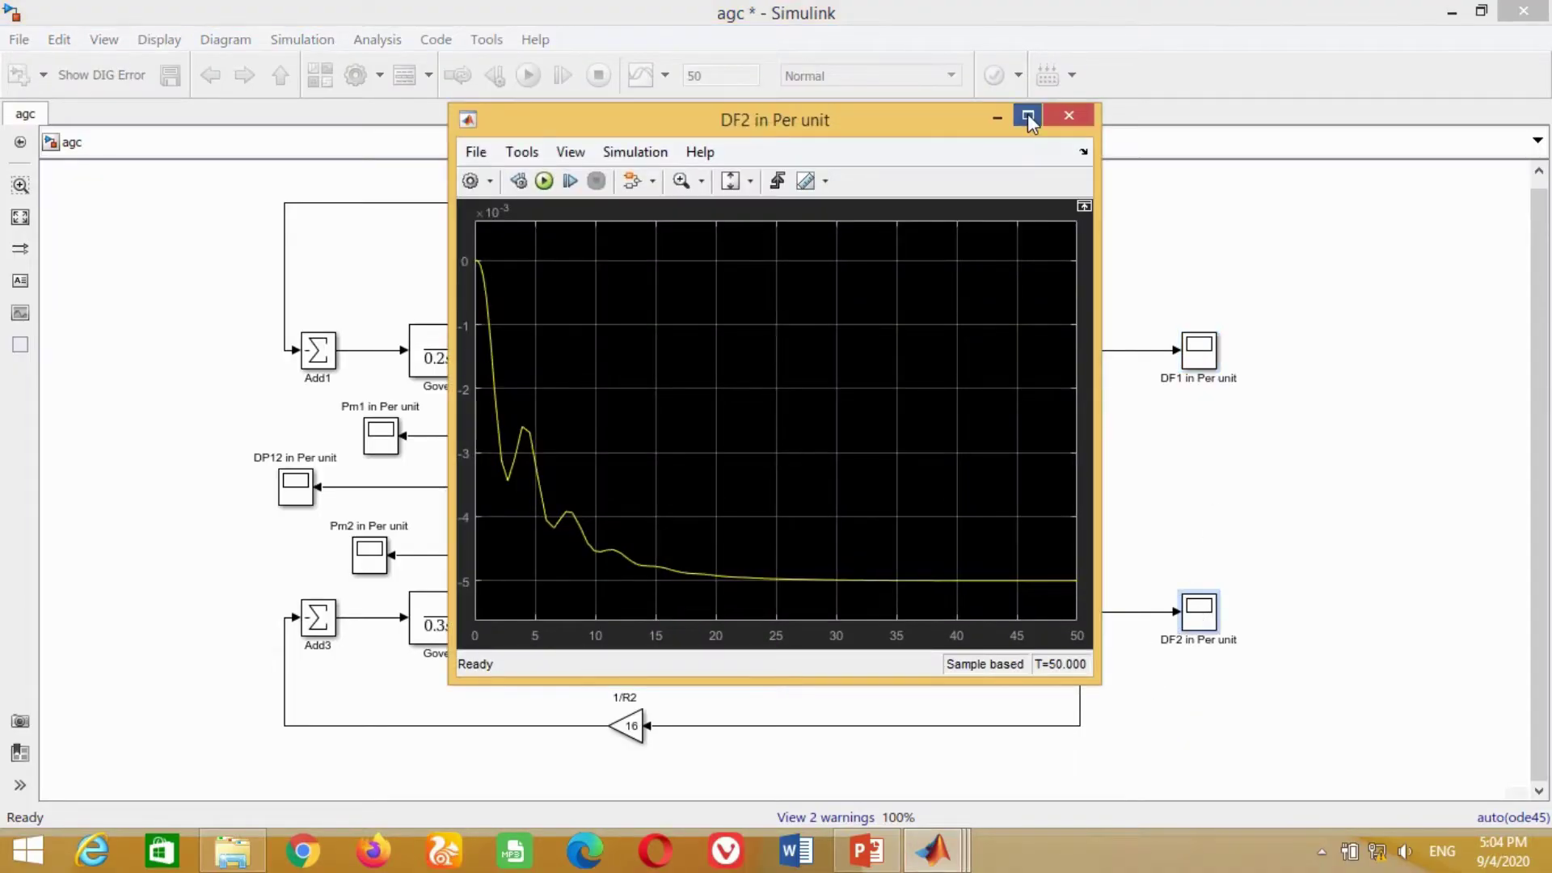
click(1027, 117)
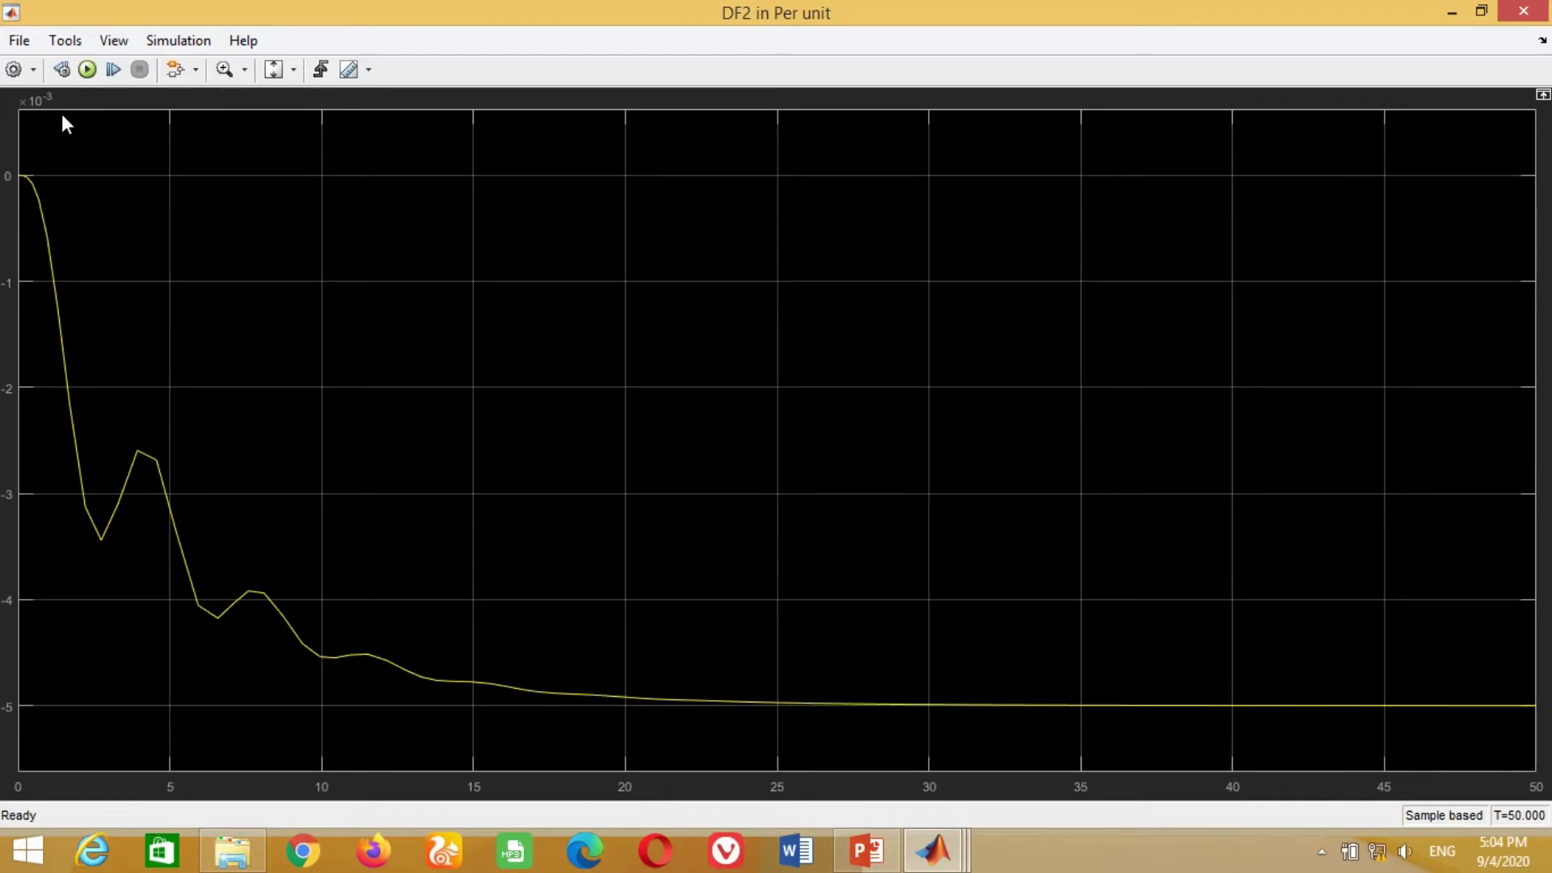
click(1523, 12)
View the Pm1 mechanical power response at full size and rescale its axes to fit the curve.
click(380, 436)
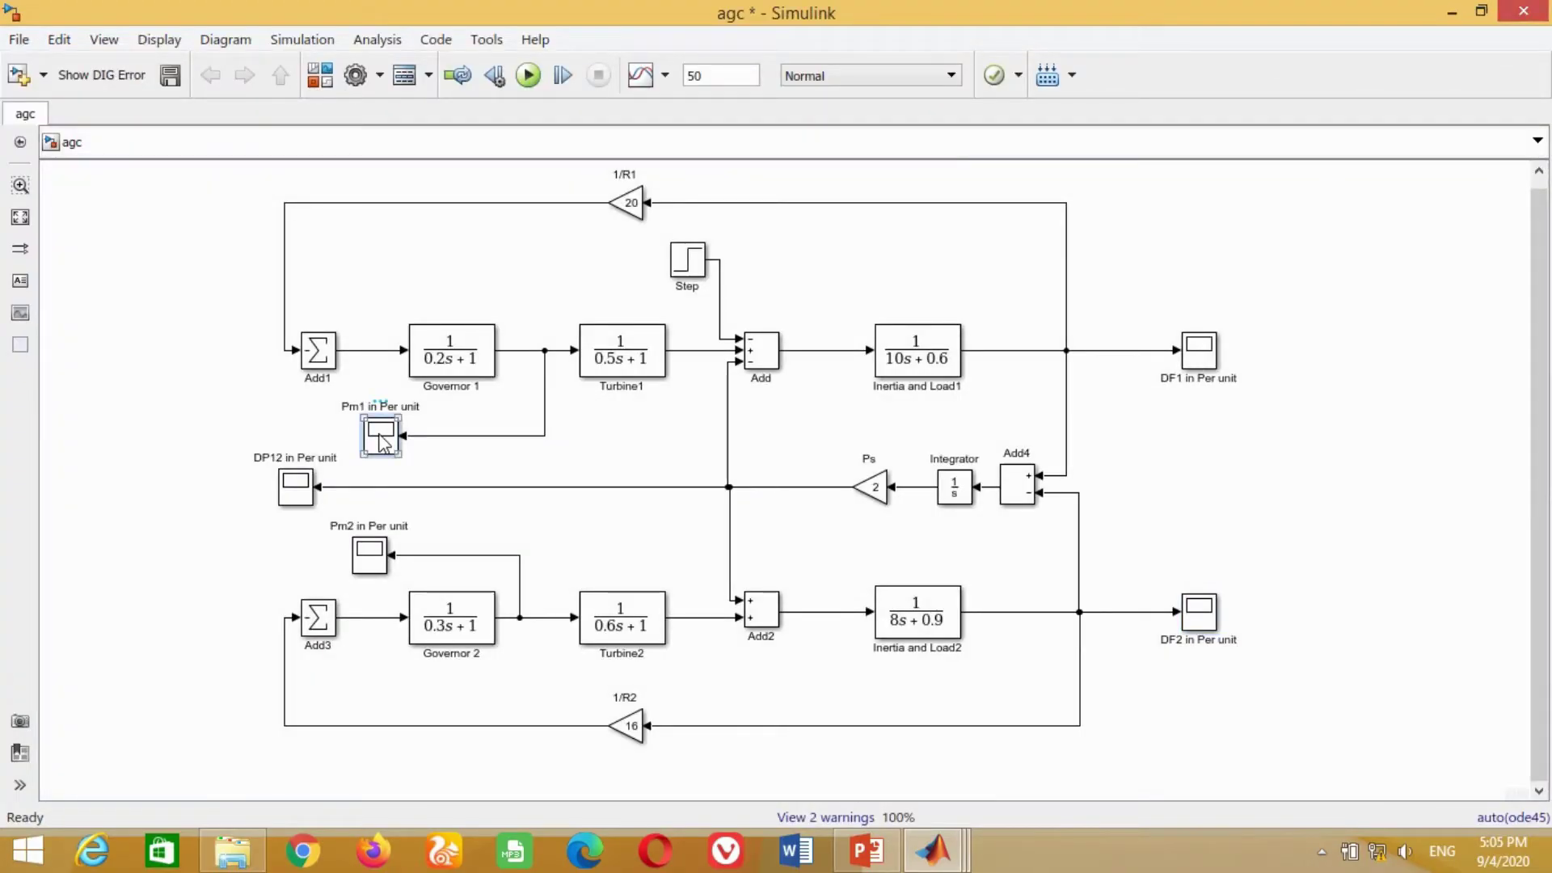
double_click(381, 438)
click(1037, 113)
click(292, 71)
click(281, 139)
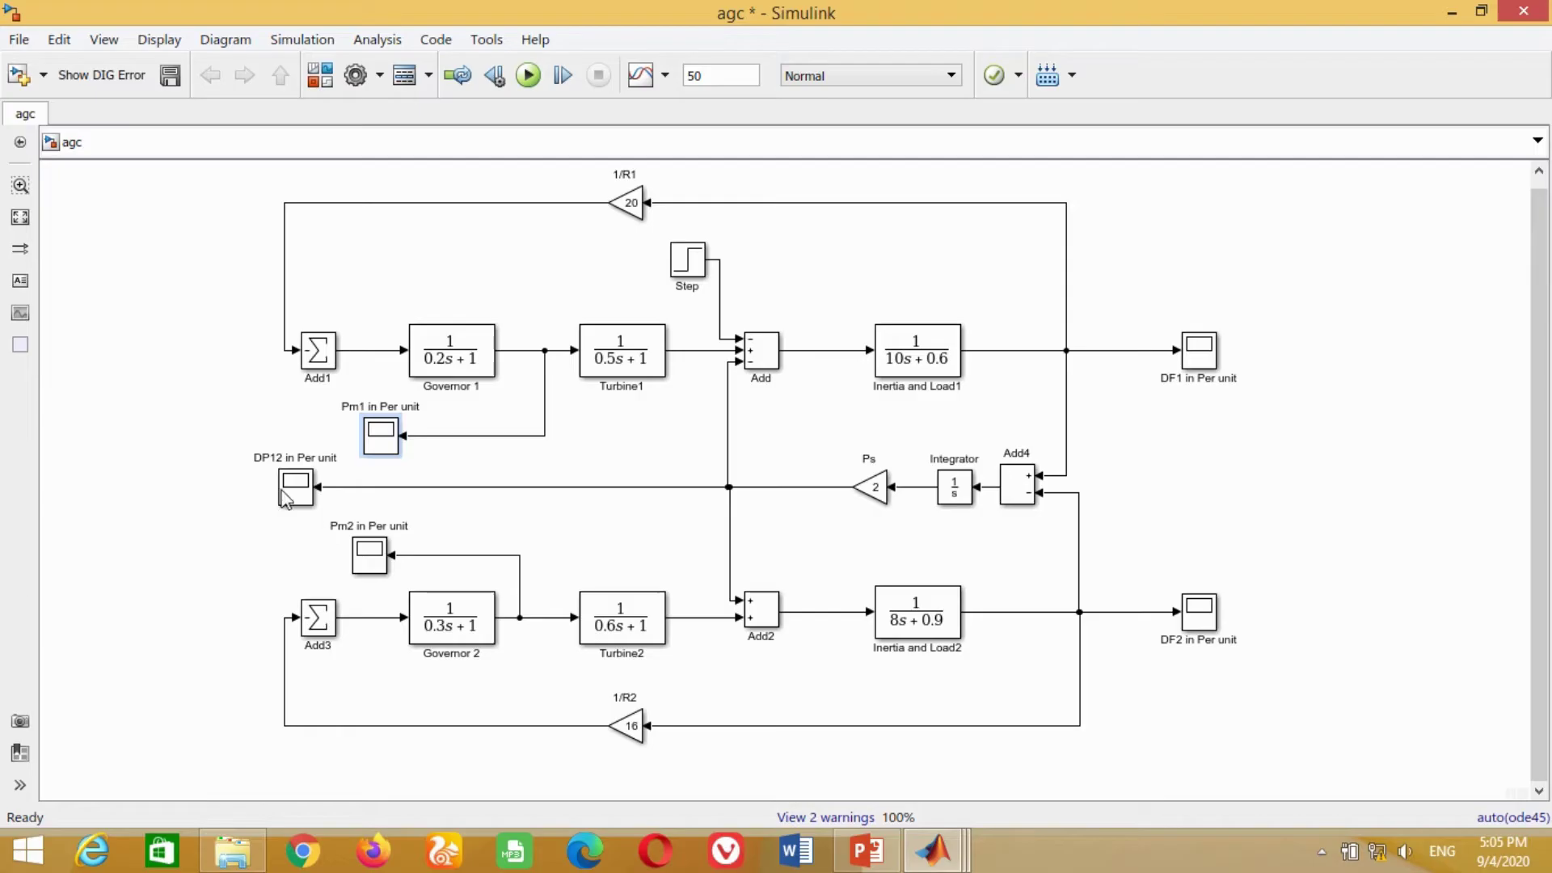
View the Pm2 mechanical power response at full size and compare it with the calculated mechanical power in the PowerPoint slides.
double_click(369, 556)
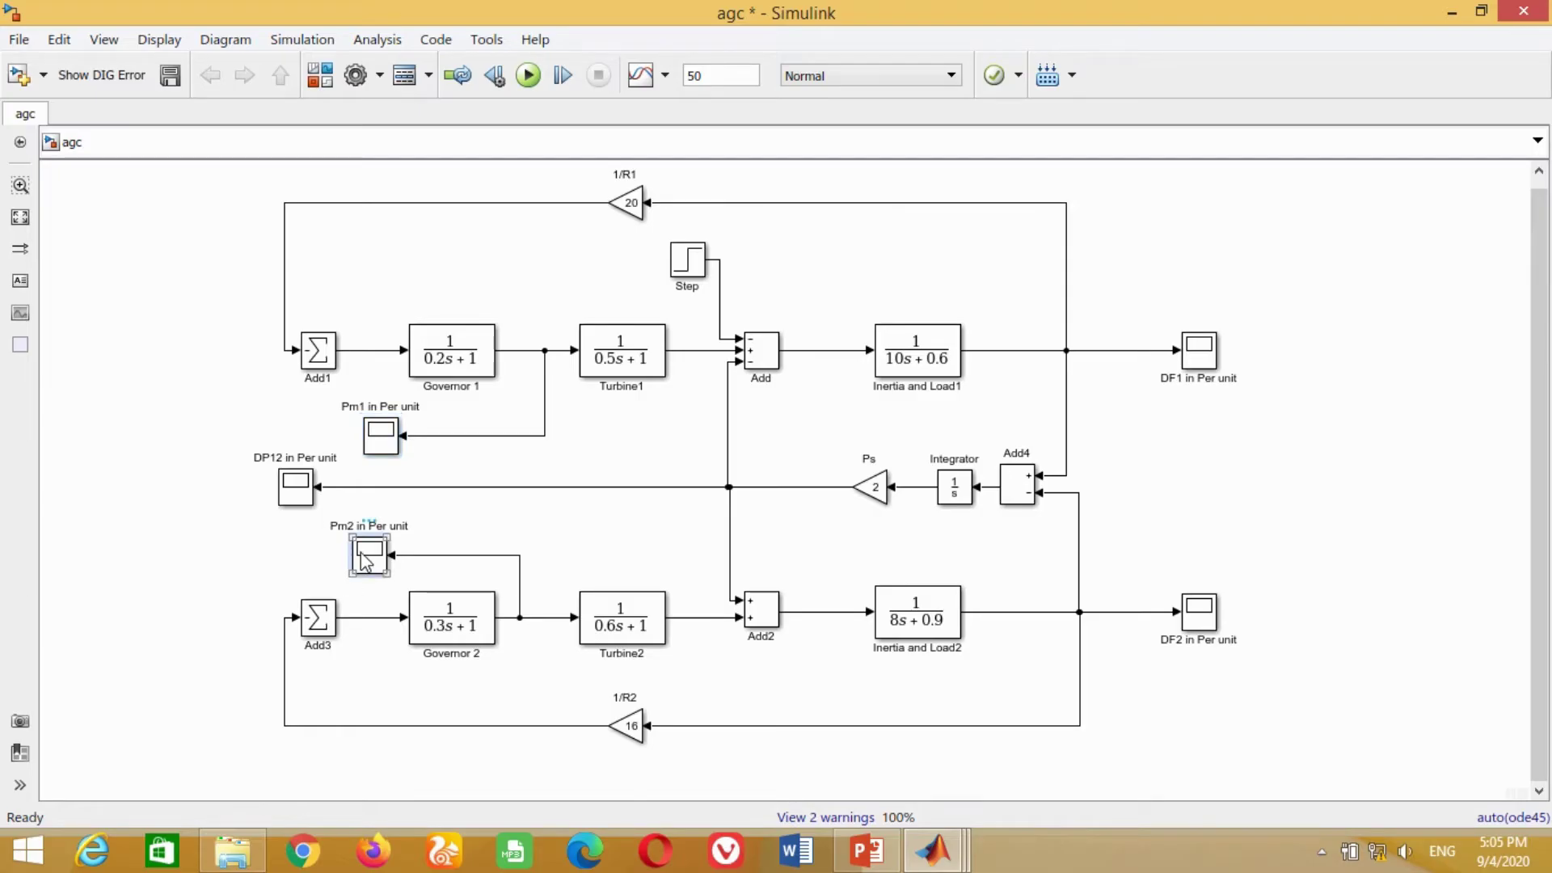
click(1025, 118)
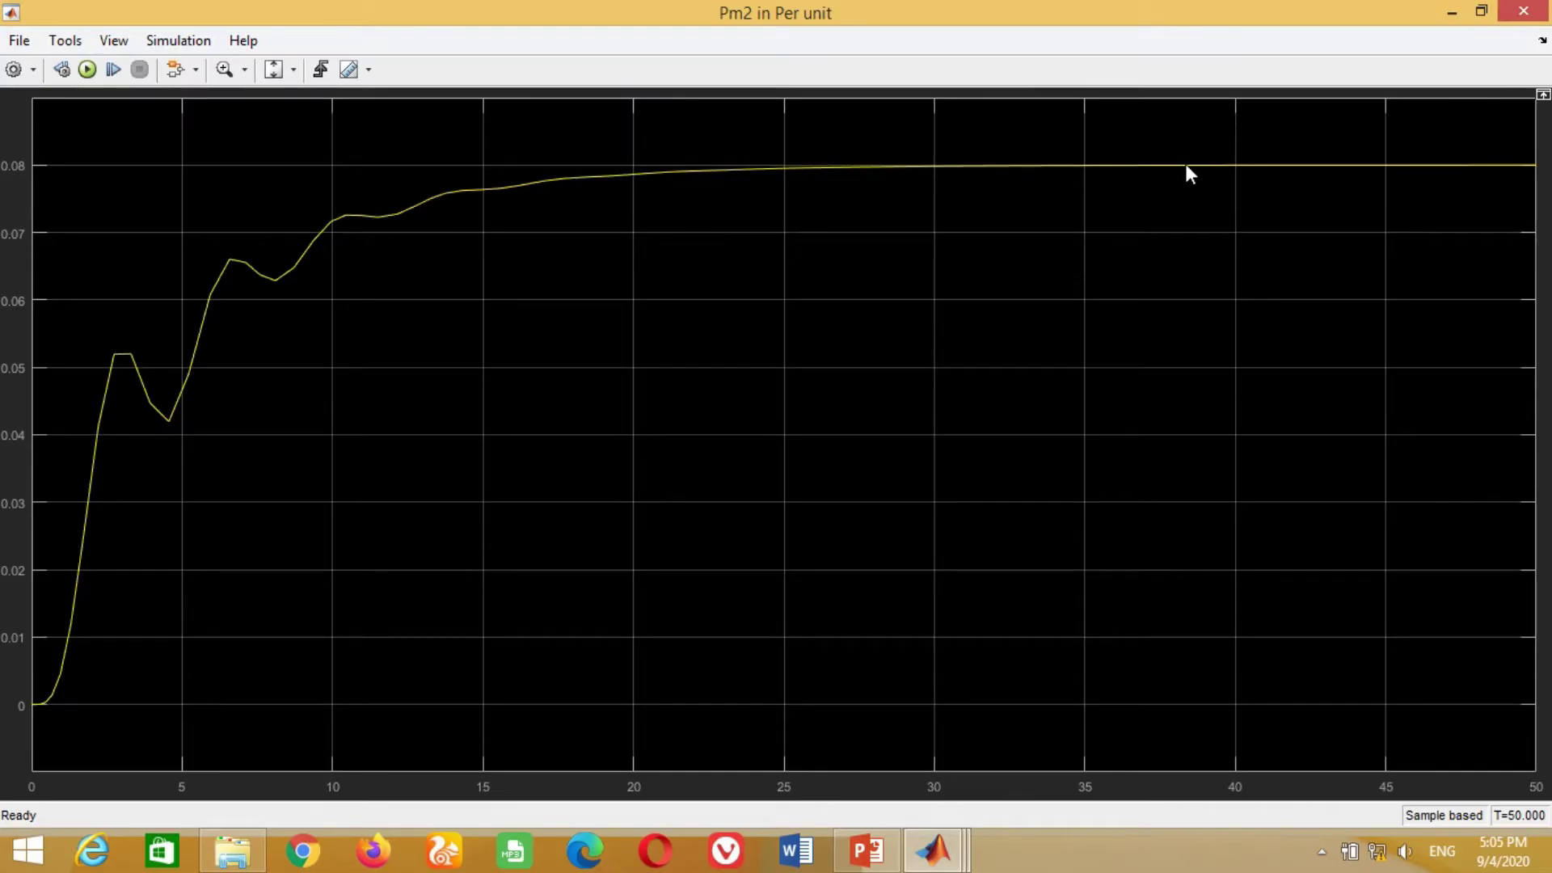
click(887, 857)
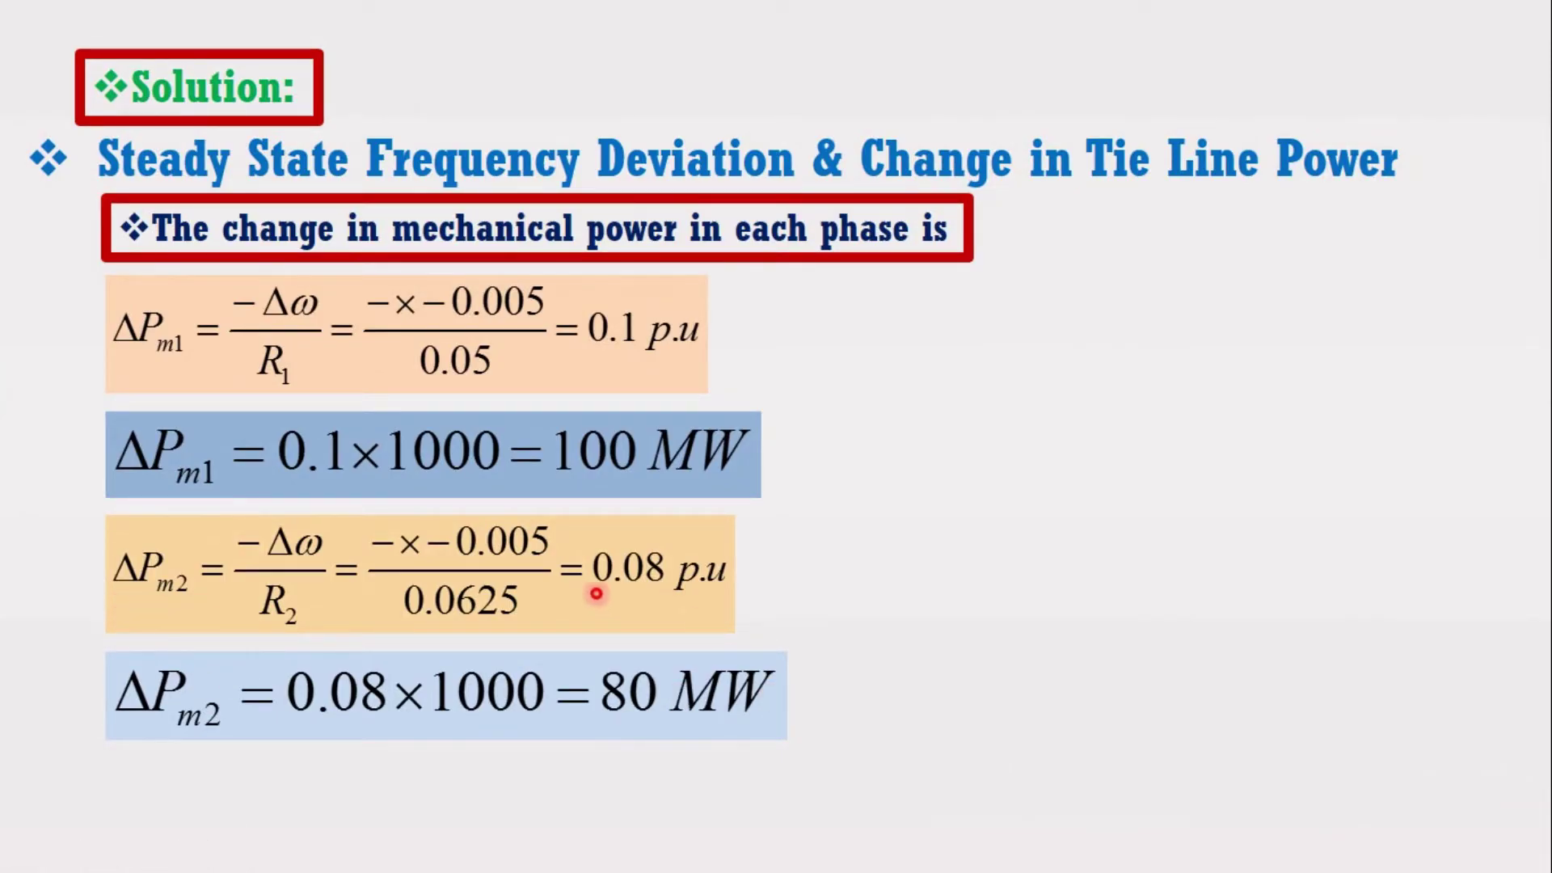
key(alt+Tab)
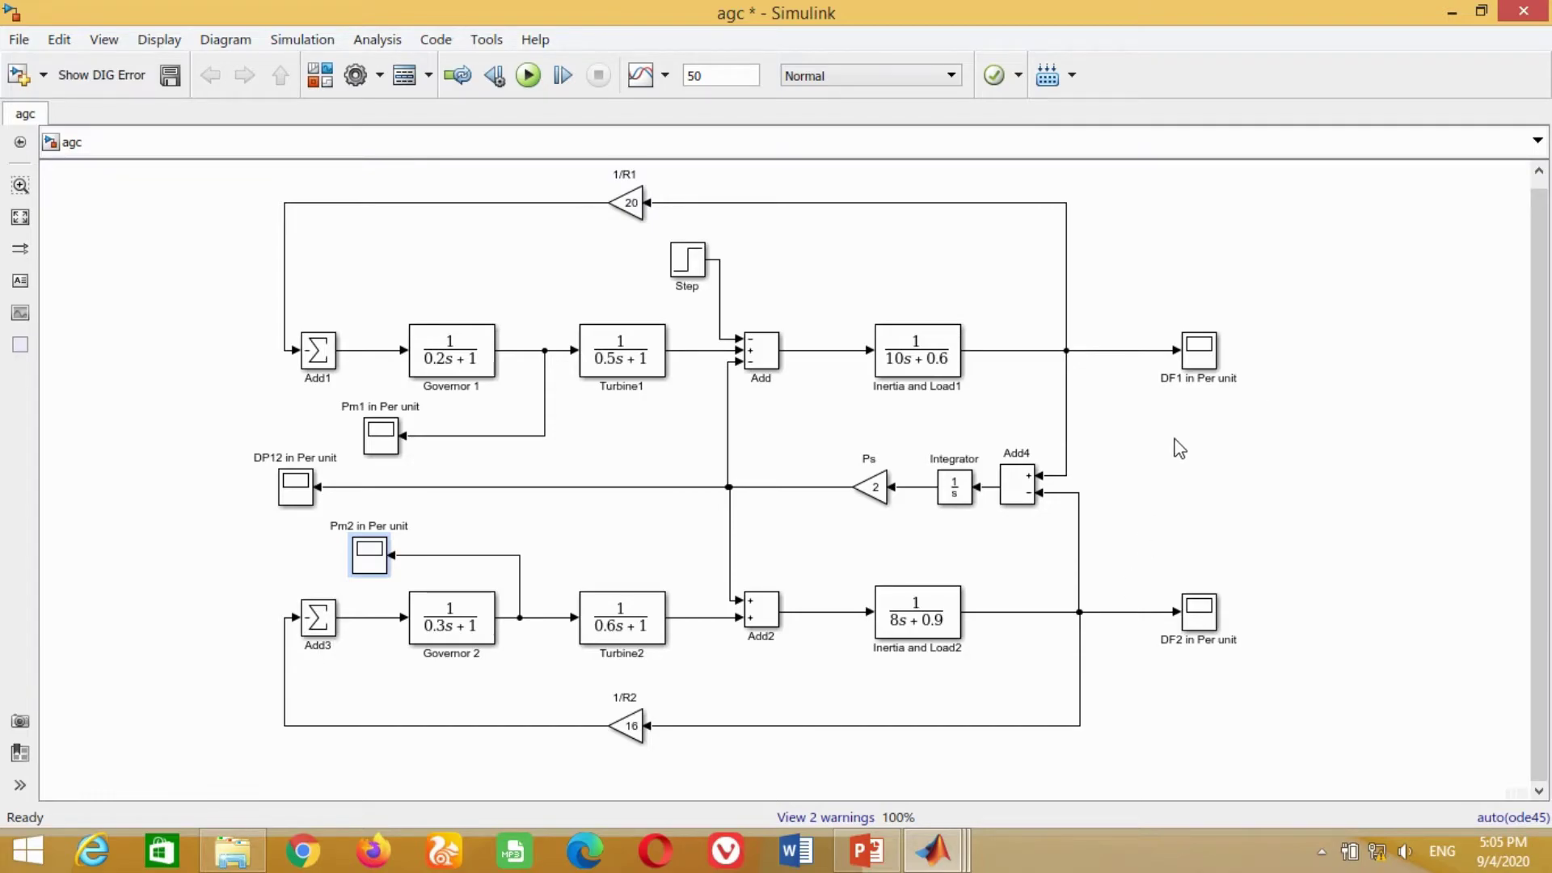
Move the DF1 scope farther right and connect a flipped copy of the 1/R1 gain to the Inertia and Load1 output.
click(1209, 356)
drag(1209, 356, 1280, 370)
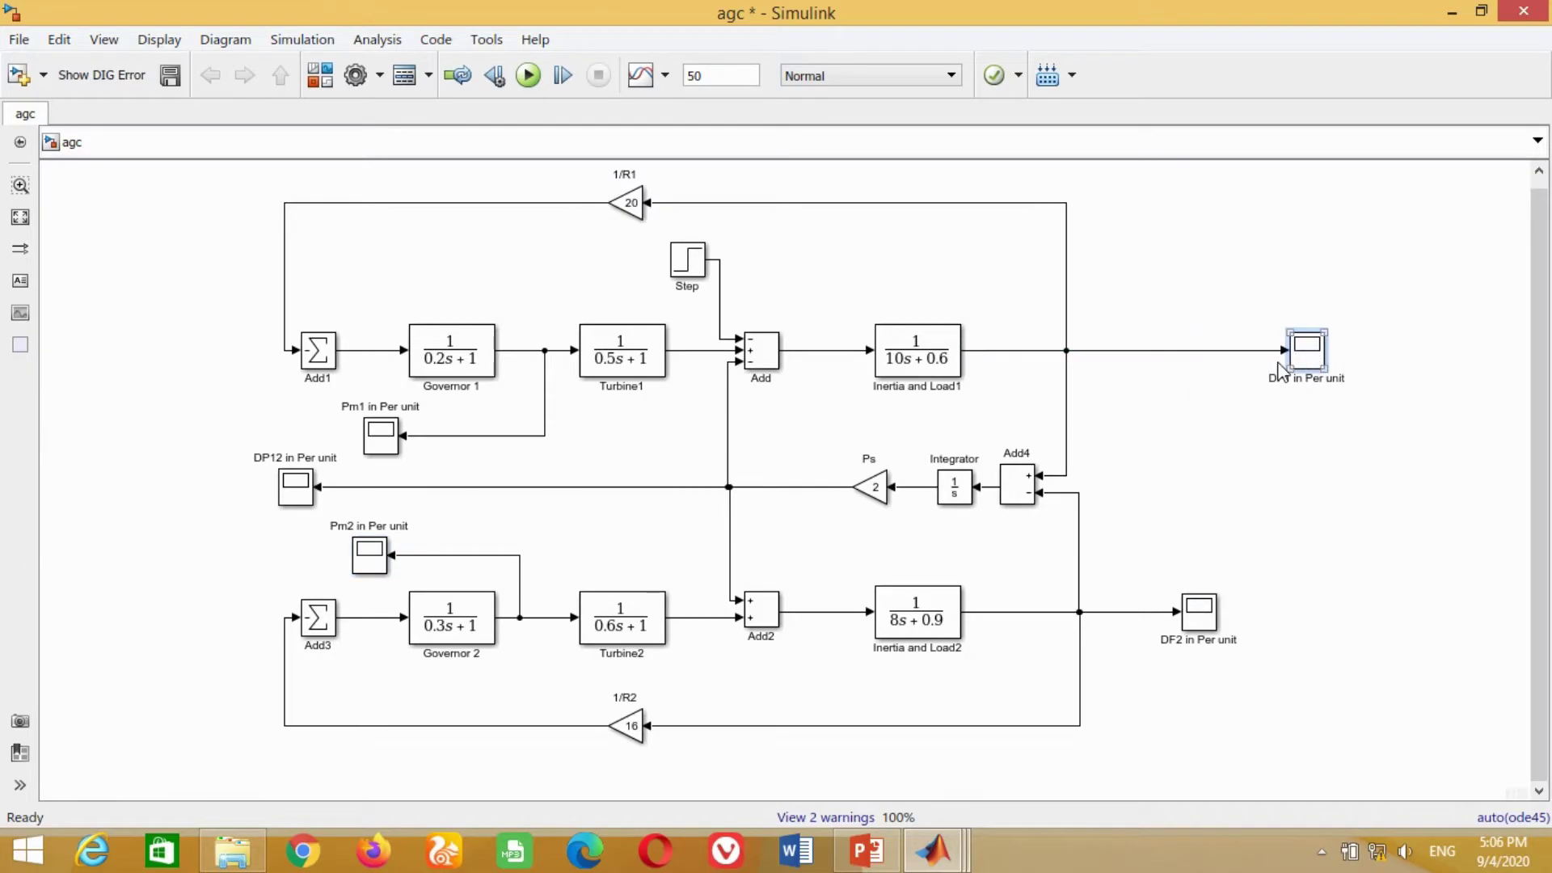
click(635, 208)
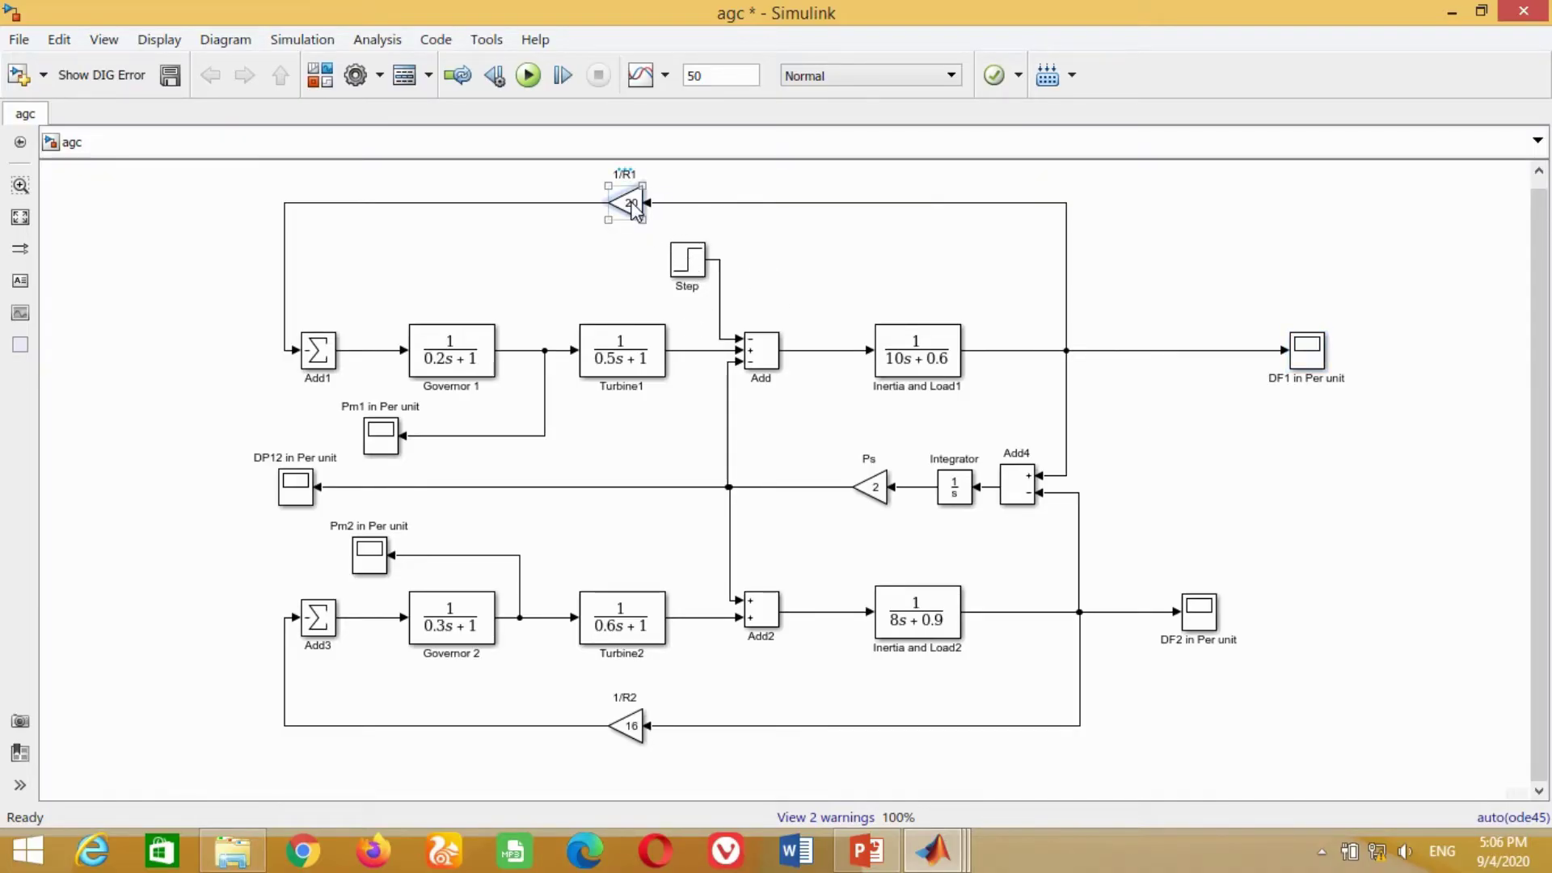
mouse_move(634, 208)
mouse_down()
mouse_move(1221, 414)
mouse_move(1172, 353)
mouse_up()
key(ctrl+i)
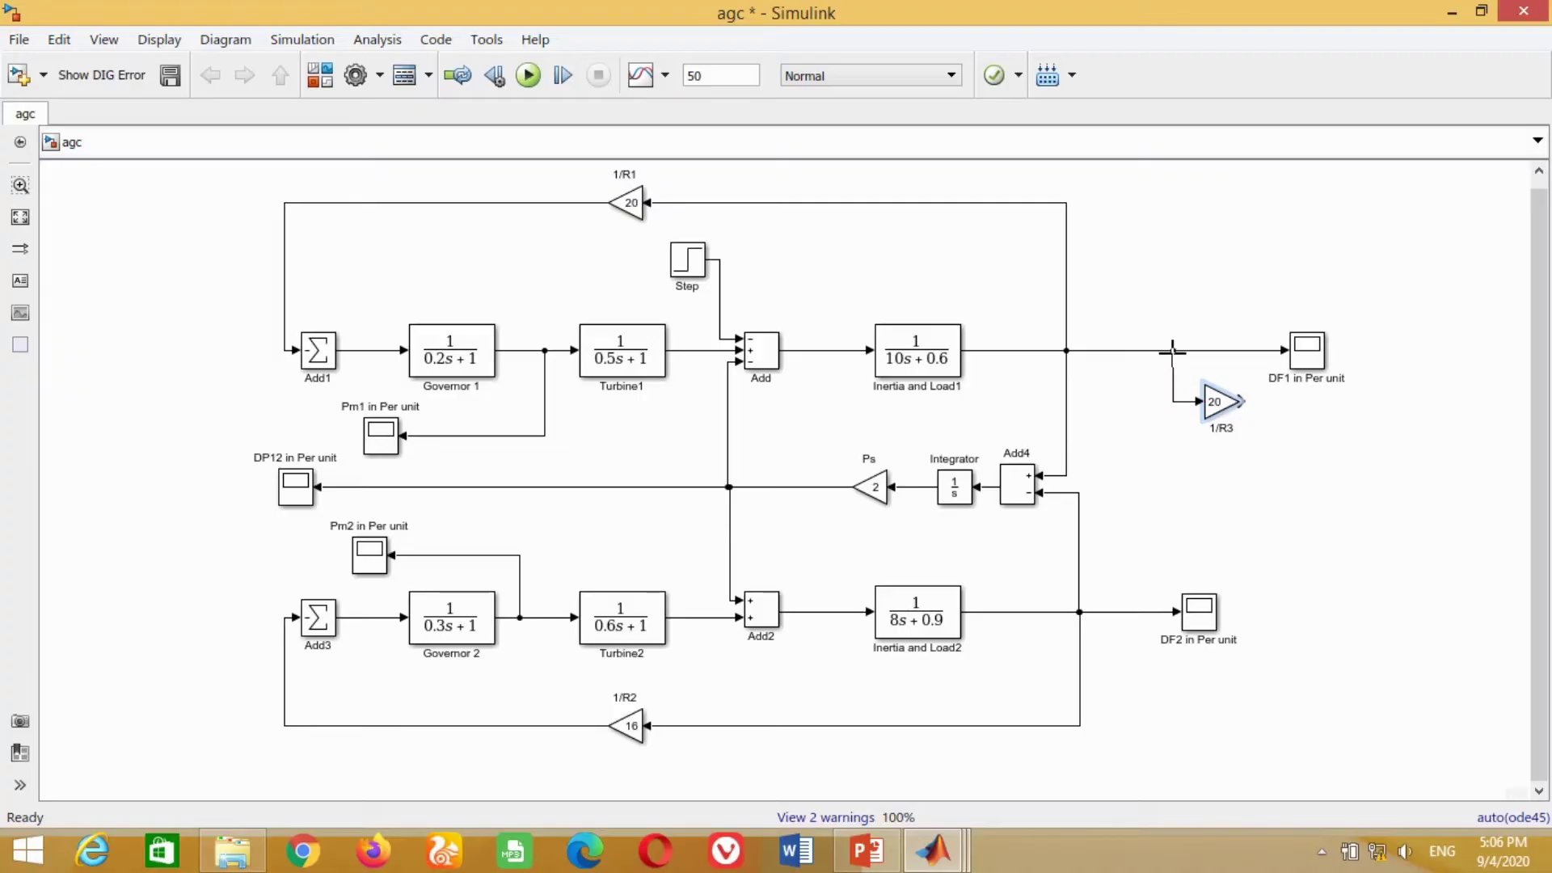
Rename the copied gain block "Base Frequency" and set its gain to 60.
click(1217, 433)
text(Base)
key(Delete)
text(Frequency)
key(Delete)
key(Delete)
key(Delete)
double_click(1218, 402)
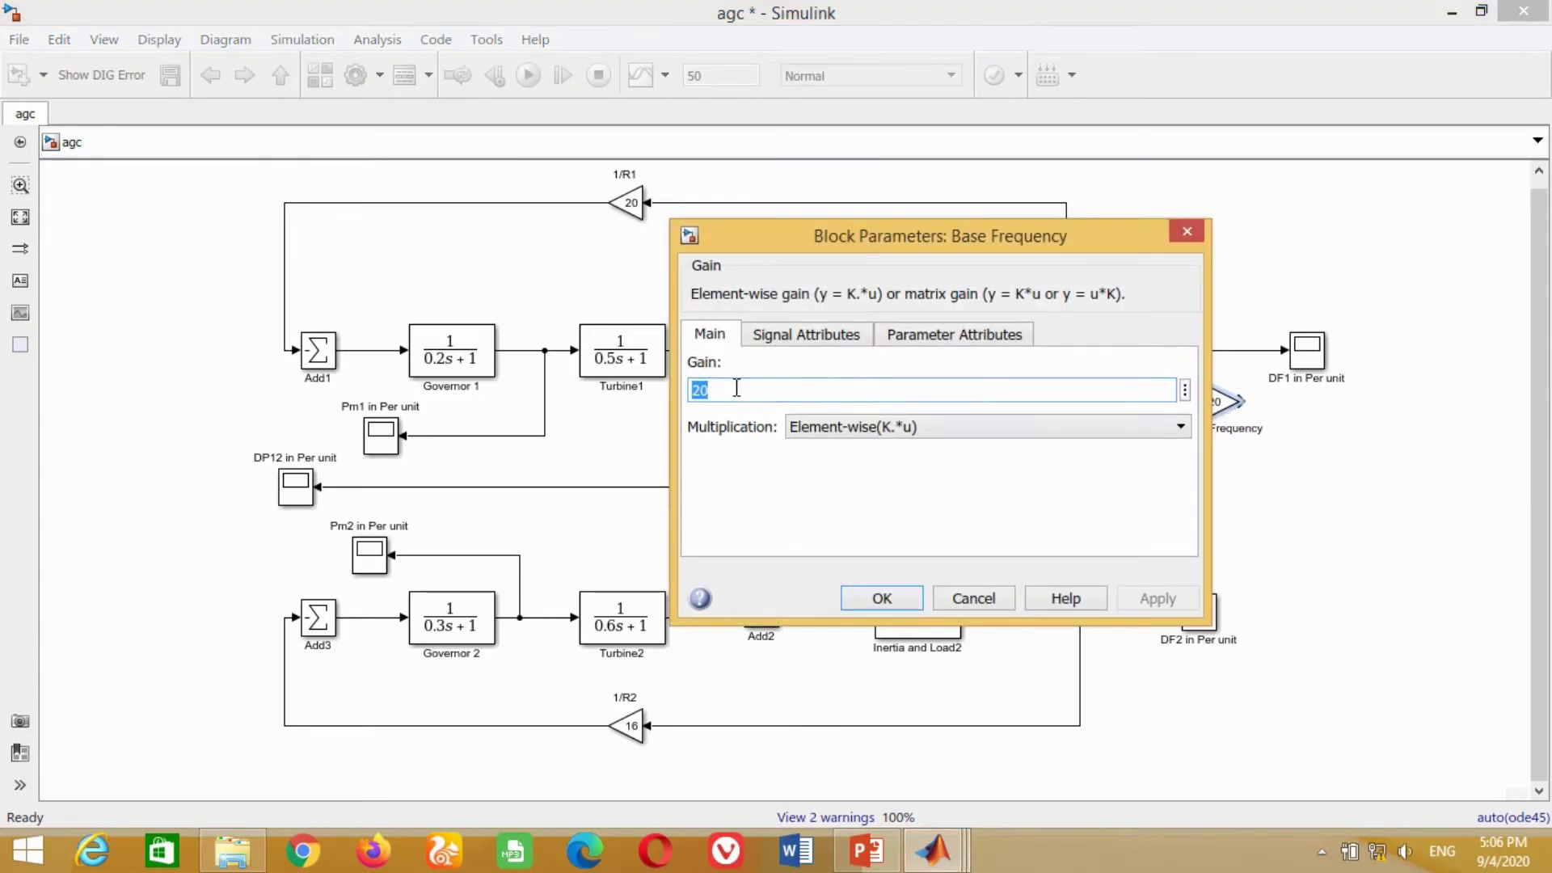
key(BackSpace)
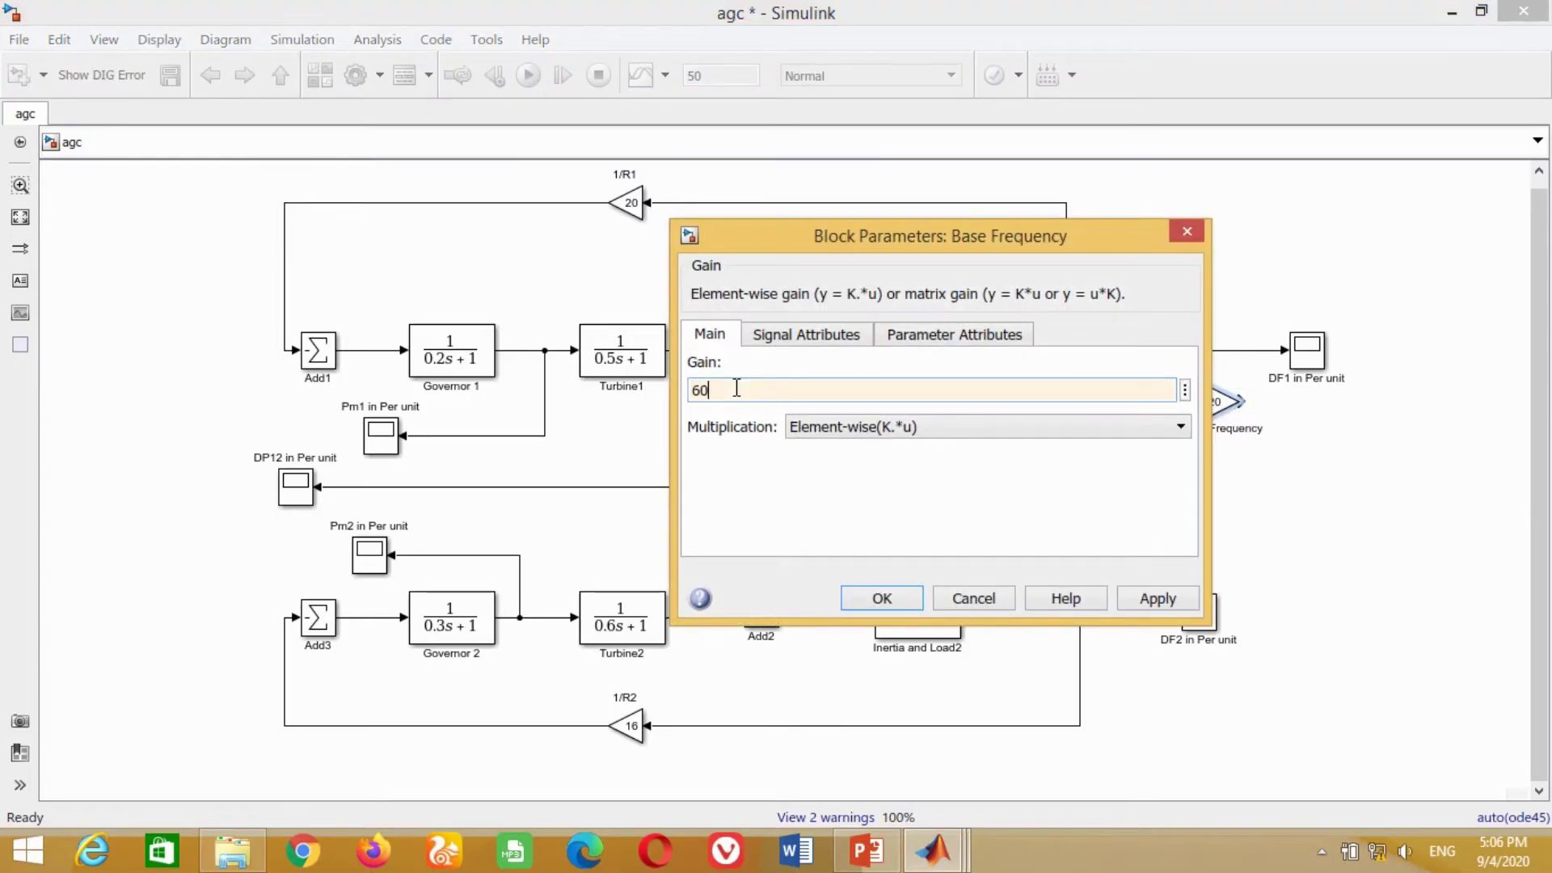
key(Return)
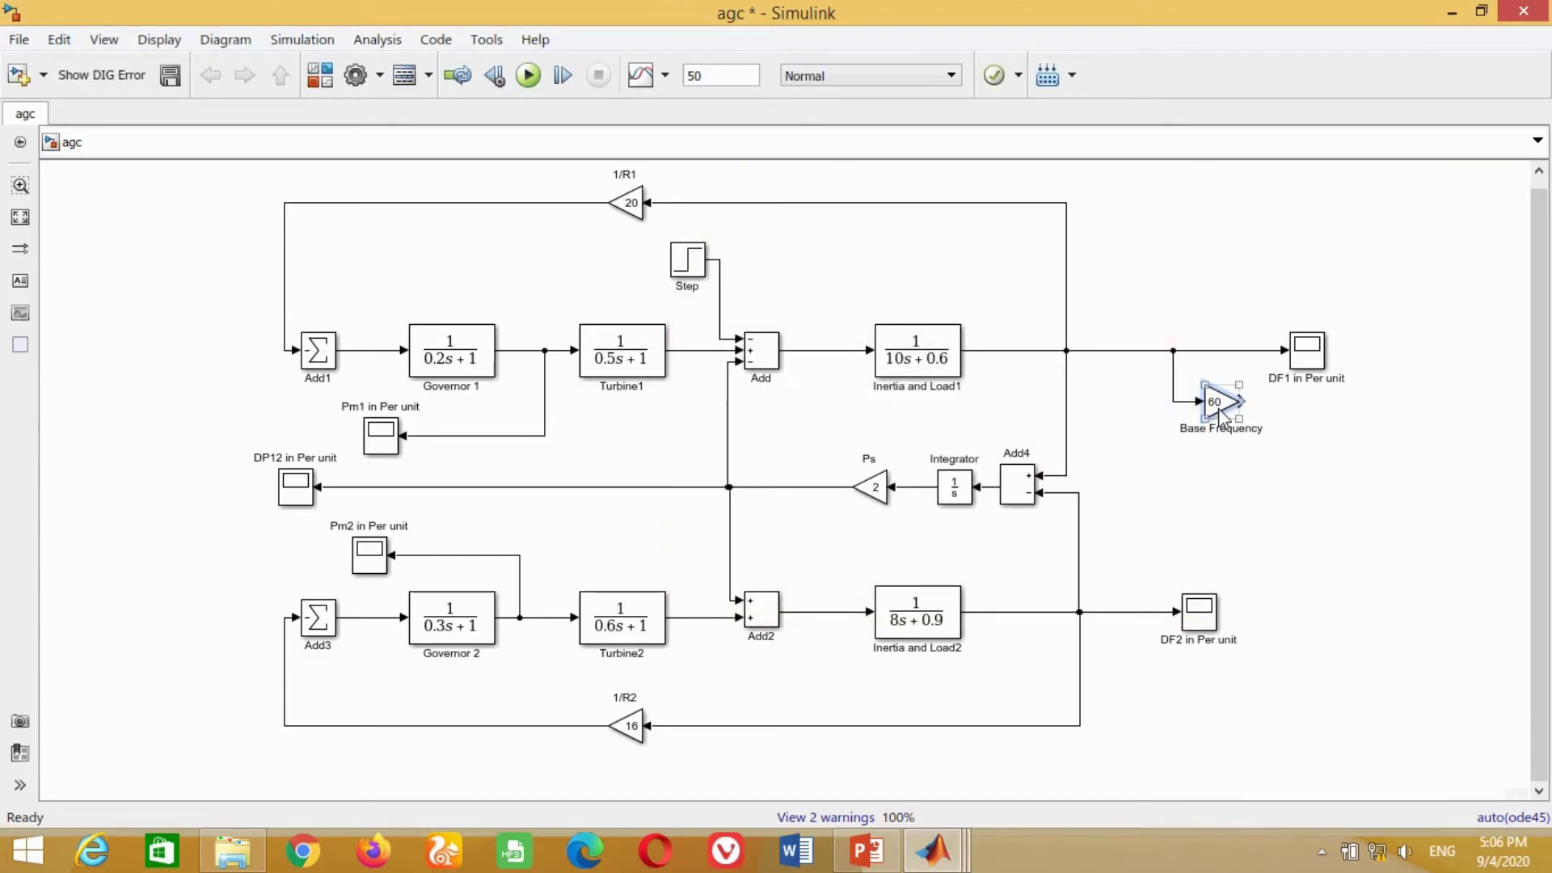
Connect a copy of the DF1 scope to the Base Frequency gain's output and rename the copy "DF1 in Hz".
drag(1219, 410, 1219, 420)
drag(1307, 356, 1359, 425)
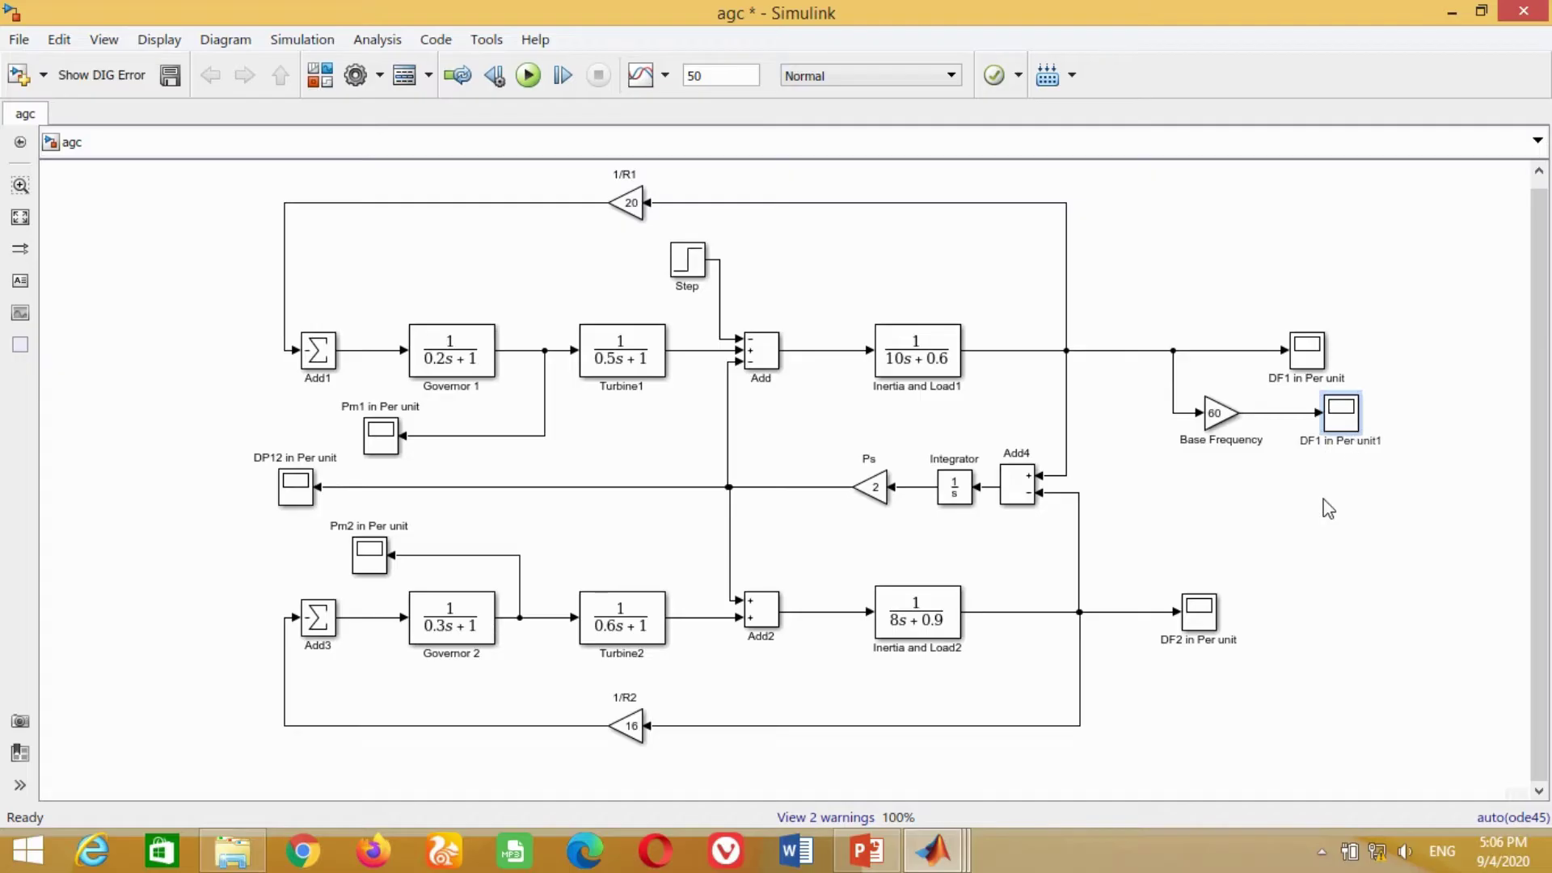
text(Hz)
key(Delete)
key(Delete)
key(Delete)
key(Delete)
key(Delete)
key(Delete)
key(Delete)
key(Delete)
key(Delete)
click(1313, 545)
Place a copy of the Base Frequency gain below the DF2 signal line and move the DF2 scope farther right.
click(1221, 413)
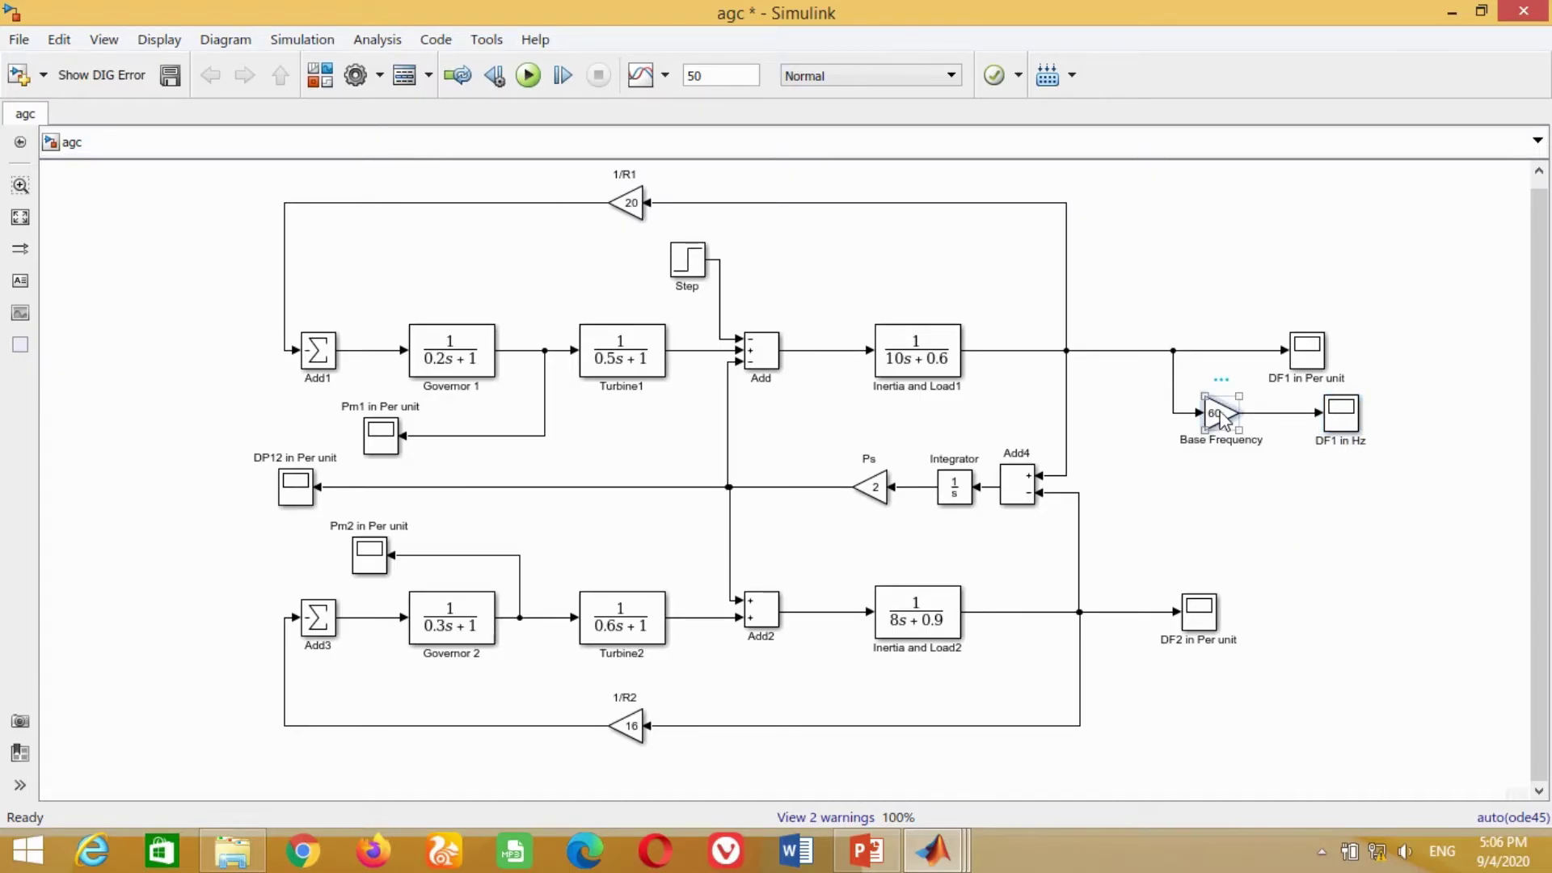
drag(1221, 416, 1188, 688)
drag(1199, 612, 1352, 611)
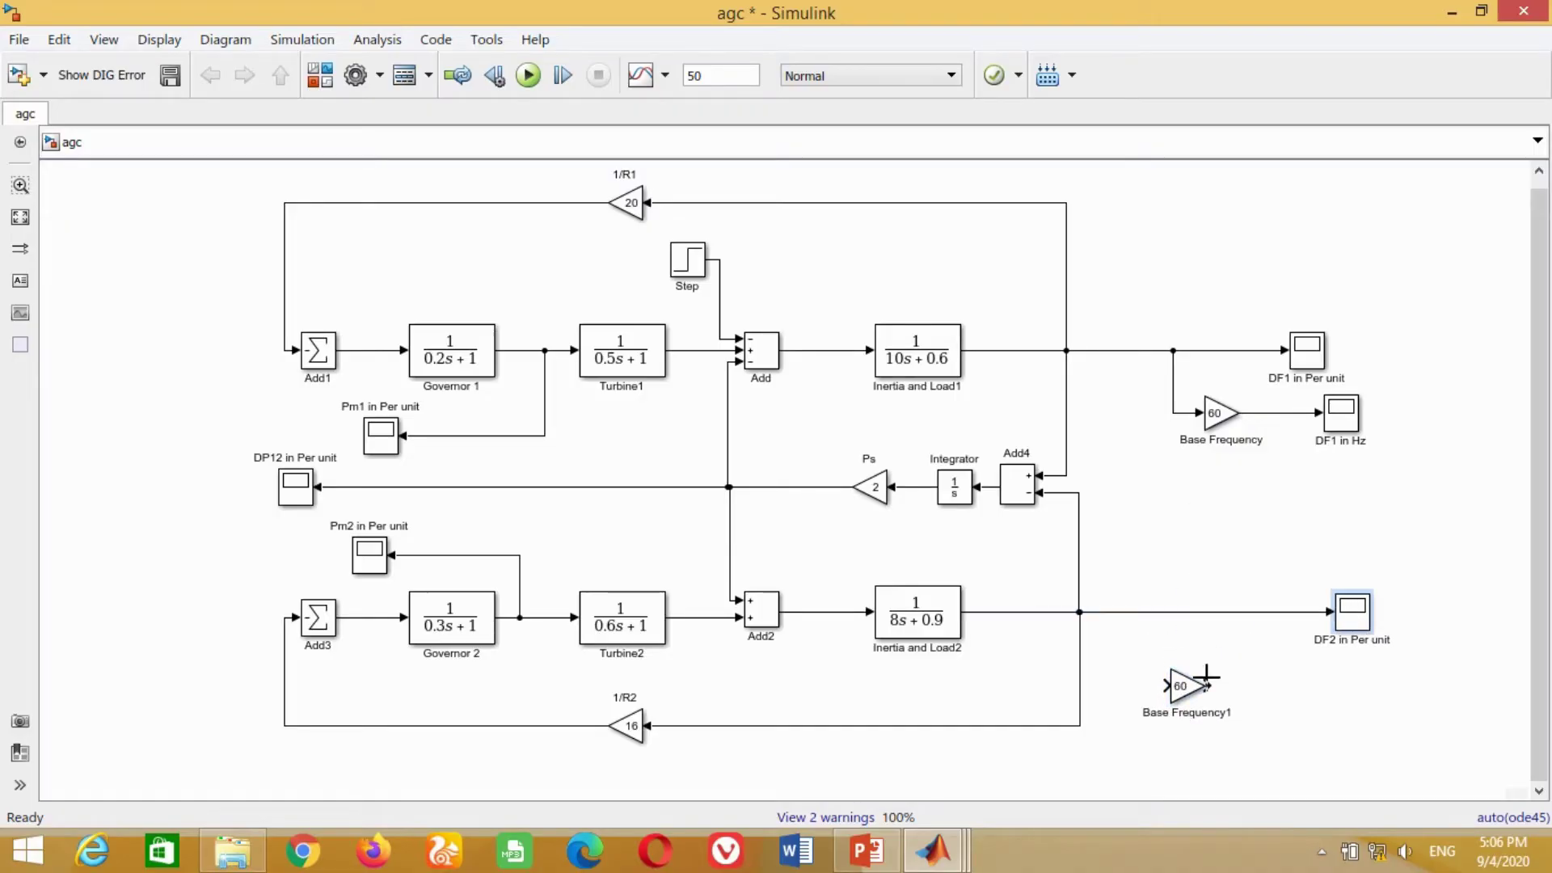
drag(1206, 679, 1244, 669)
Connect the copied gain between the DF2 signal and a copy of the DF1 in Hz scope, renaming that scope "DF2 in Hz".
mouse_move(1341, 414)
mouse_down()
mouse_move(1363, 479)
mouse_move(1363, 736)
mouse_up()
mouse_move(1242, 674)
mouse_down()
mouse_move(1329, 685)
mouse_move(1174, 612)
mouse_up()
click(1261, 701)
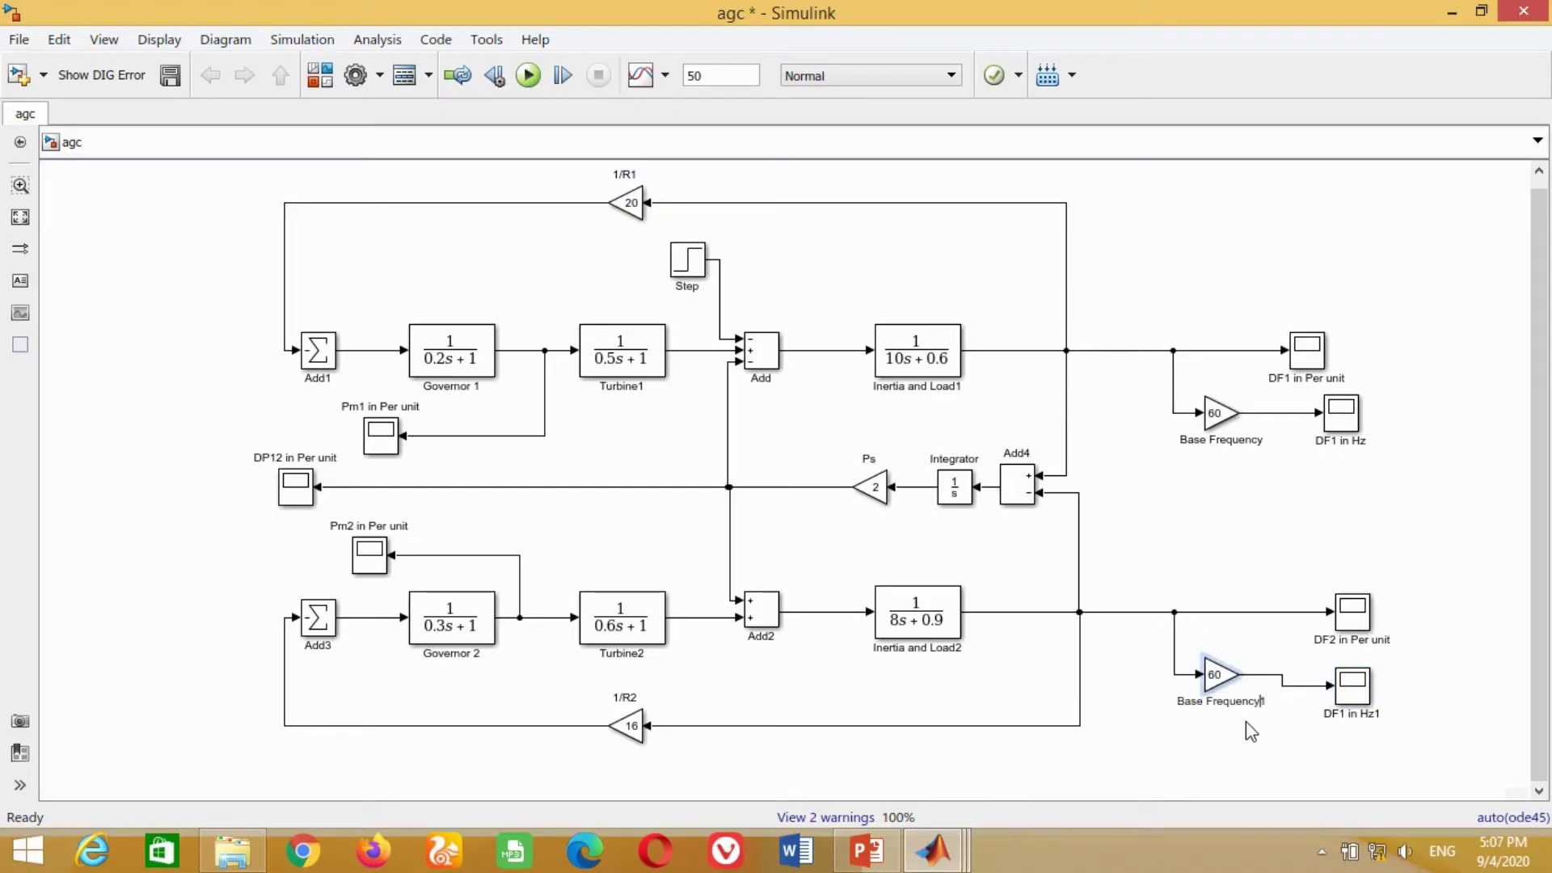
click(1252, 731)
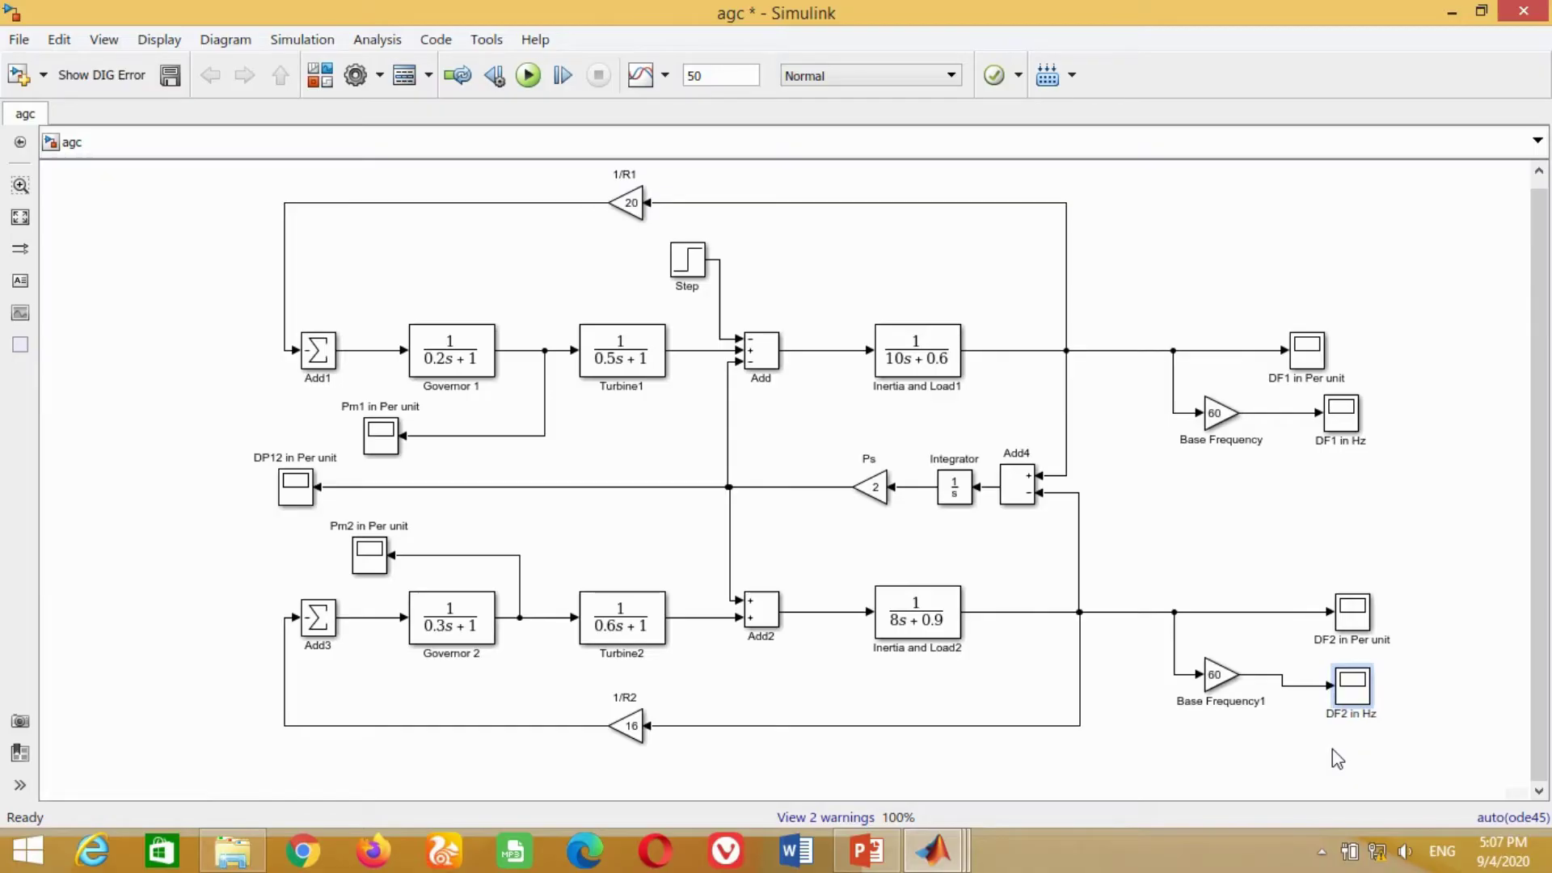
Run the simulation and view the DF1 in Hz and DF2 in Hz responses, scaling the DF2 plot to fit.
click(527, 76)
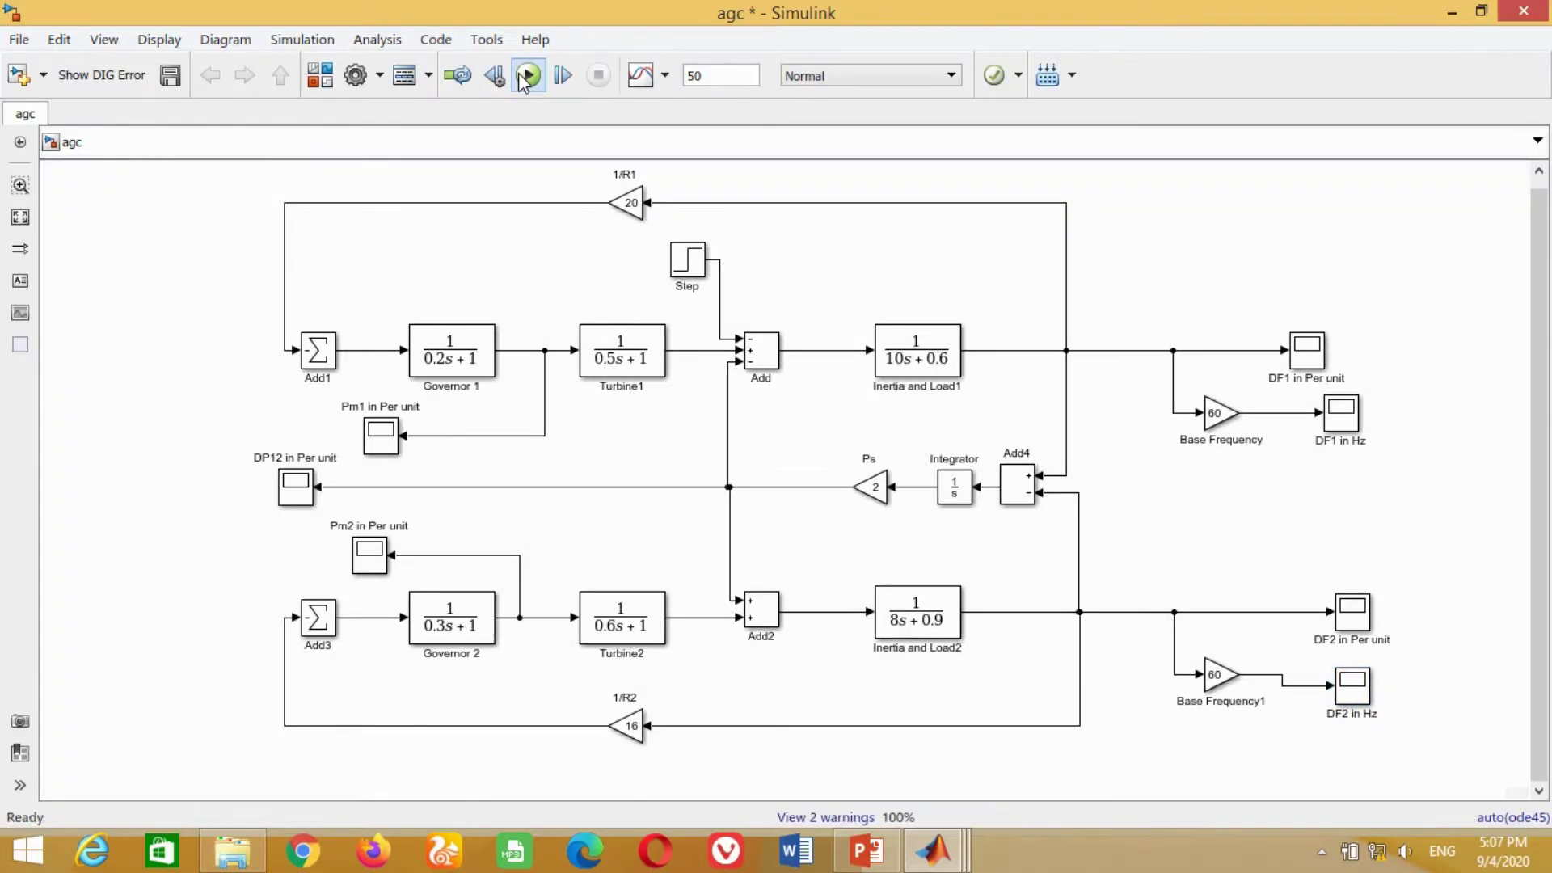
double_click(1341, 413)
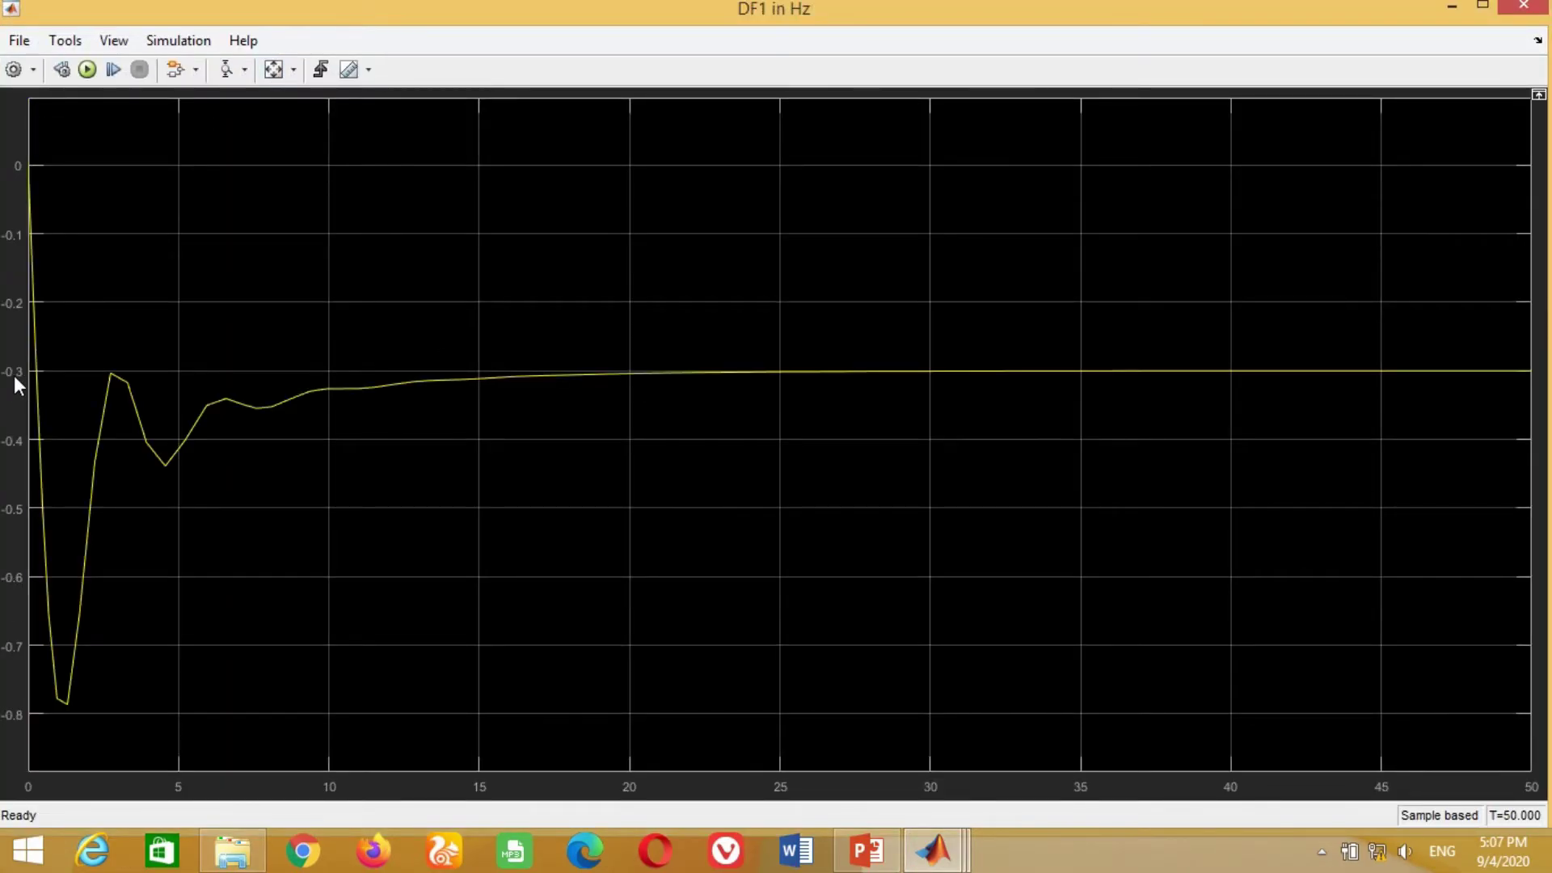
click(1452, 6)
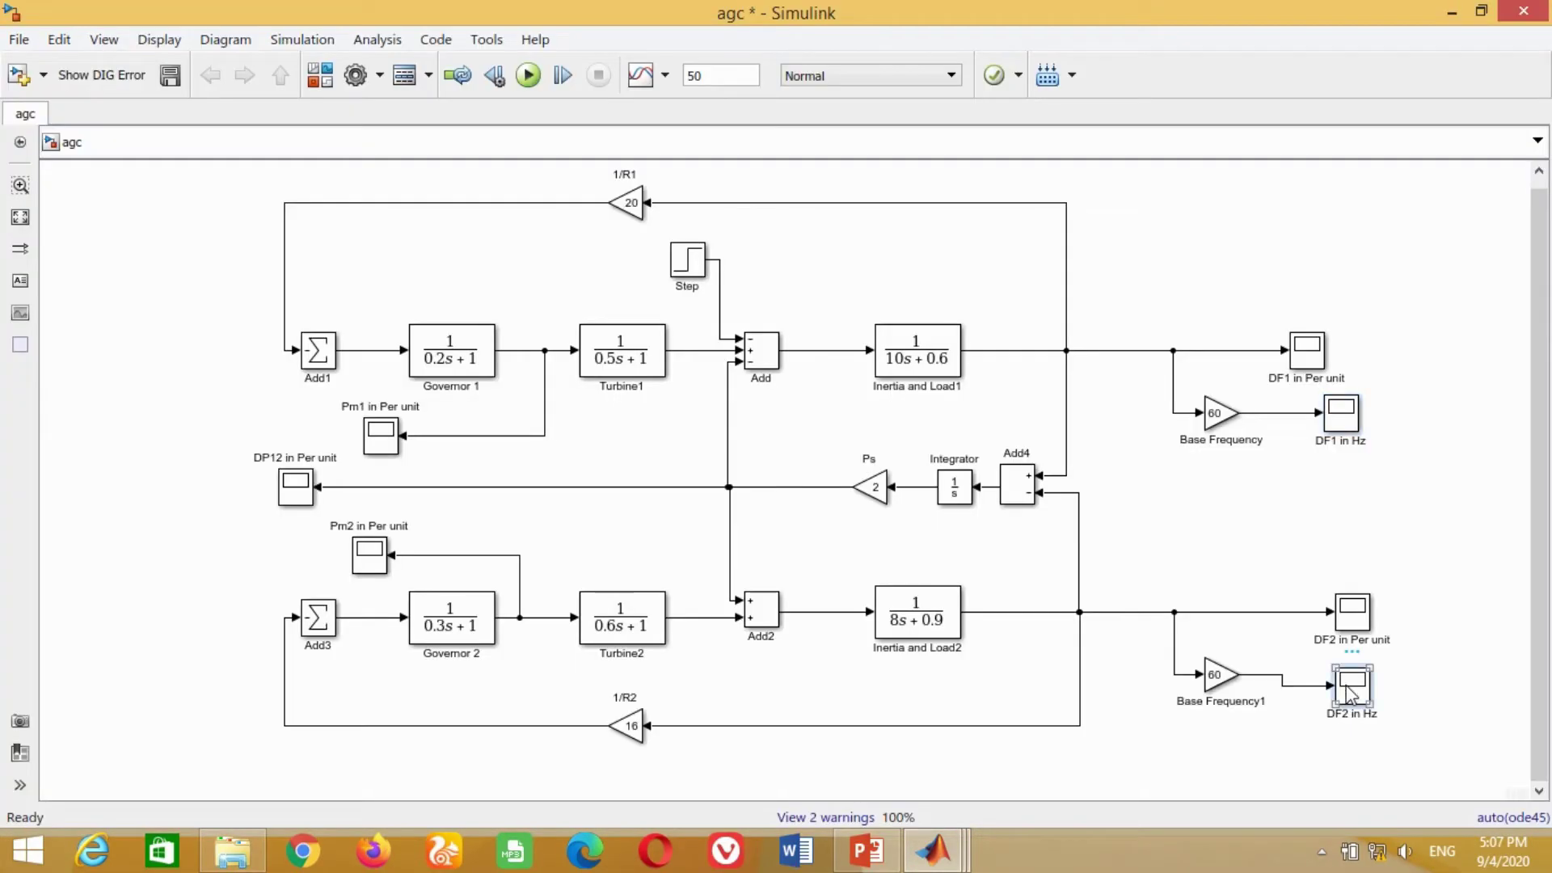
double_click(1342, 683)
click(274, 69)
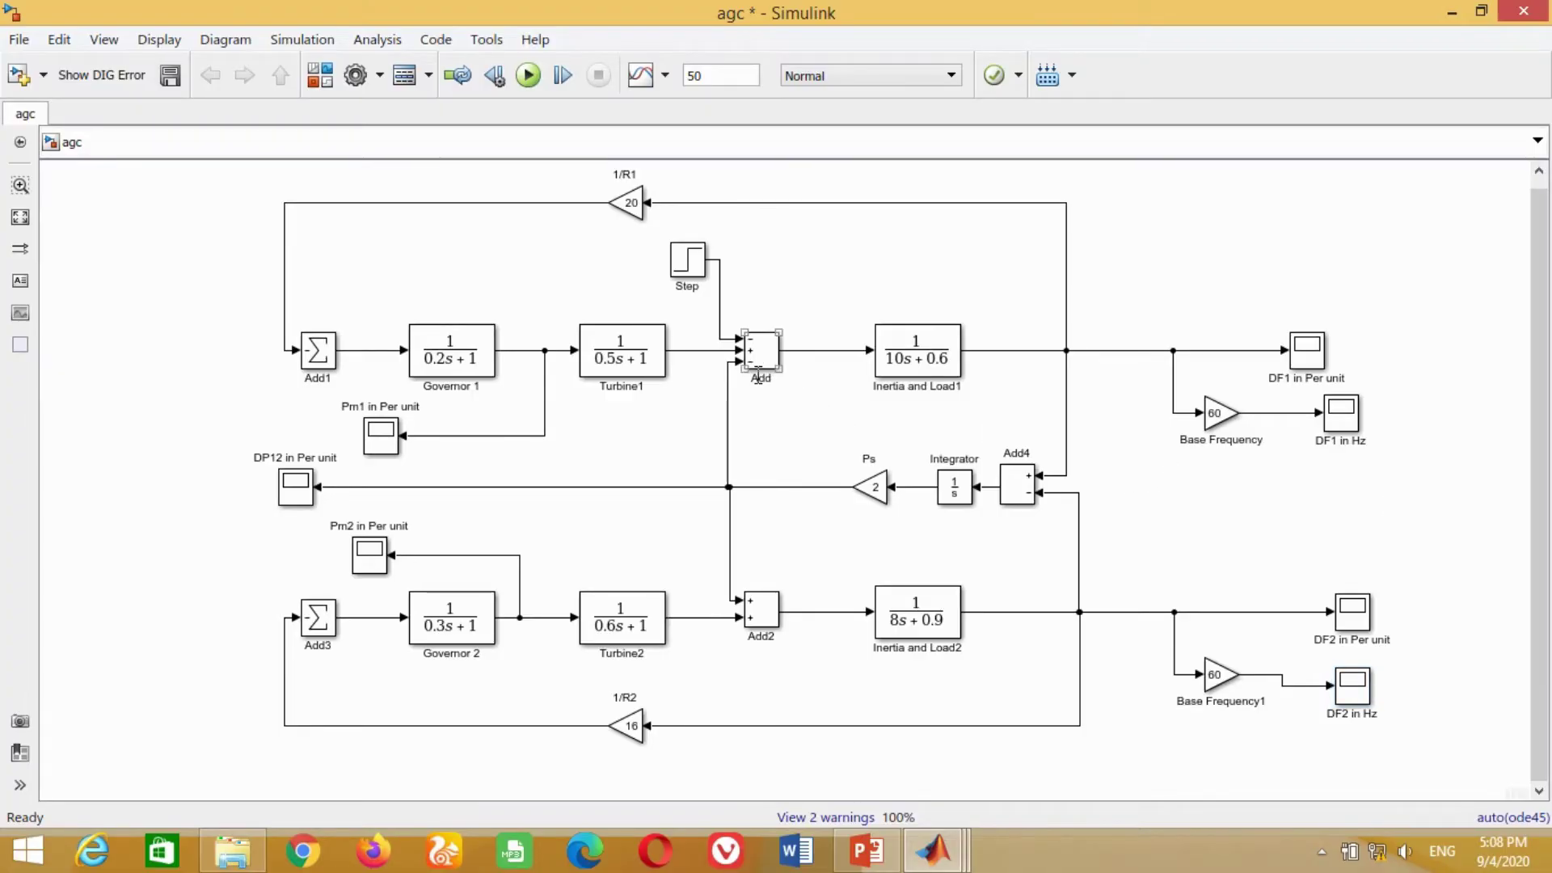
Place a copy of the Add2 block below the DF1 in Hz scope and connect its first input to the Base Frequency output.
click(754, 610)
drag(755, 610, 1272, 410)
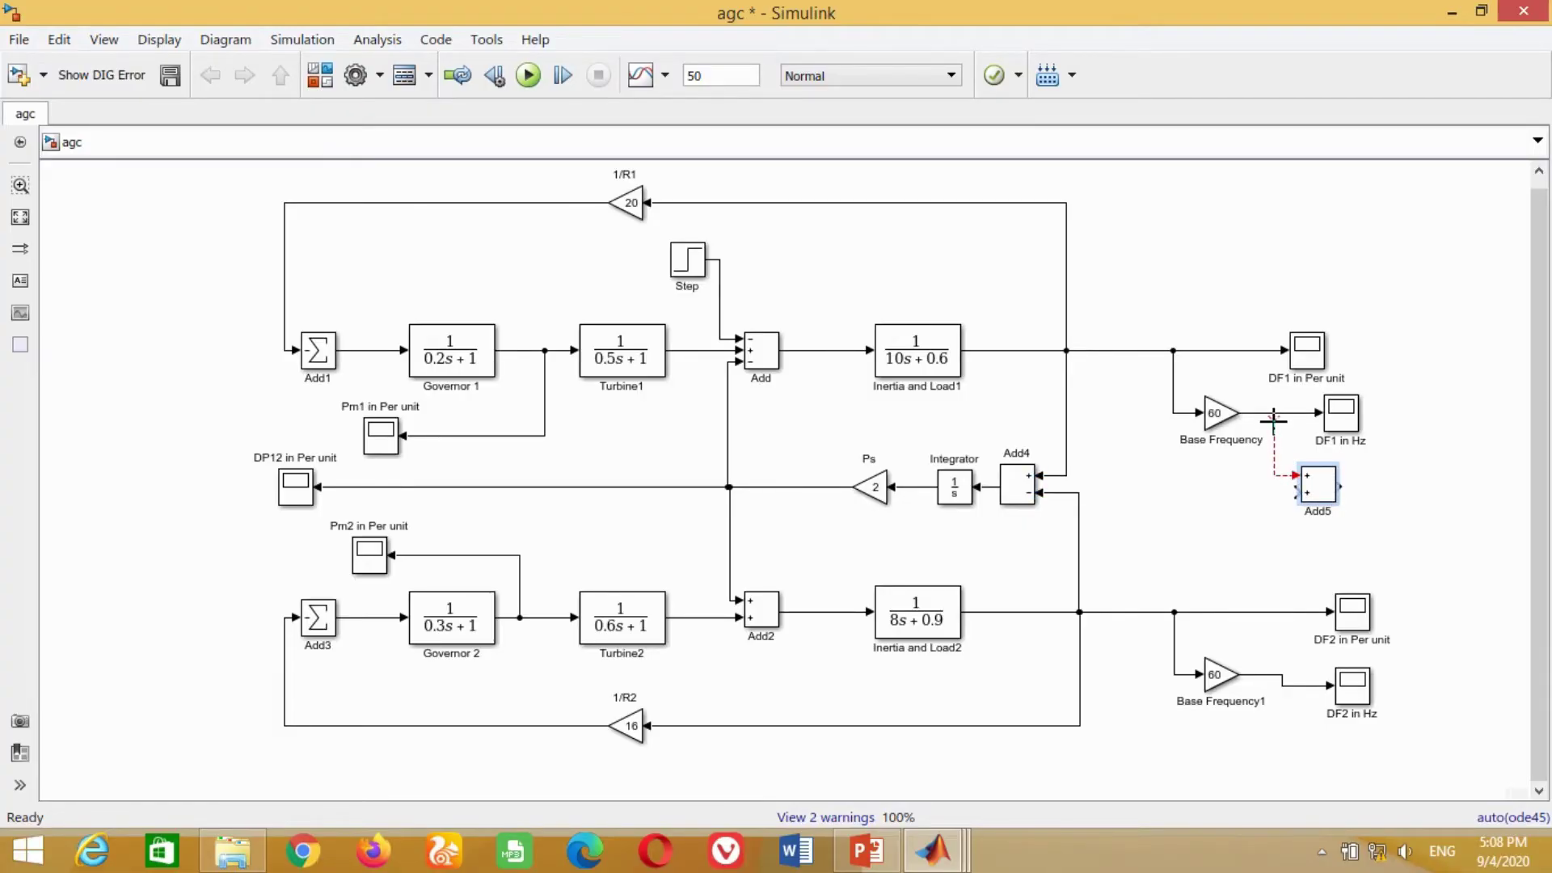
drag(1273, 420, 1274, 415)
Add a Constant block from the Sources library, connect it to the copied Add block's second input, and set its value to 60.
key(ctrl+shift+l)
click(76, 357)
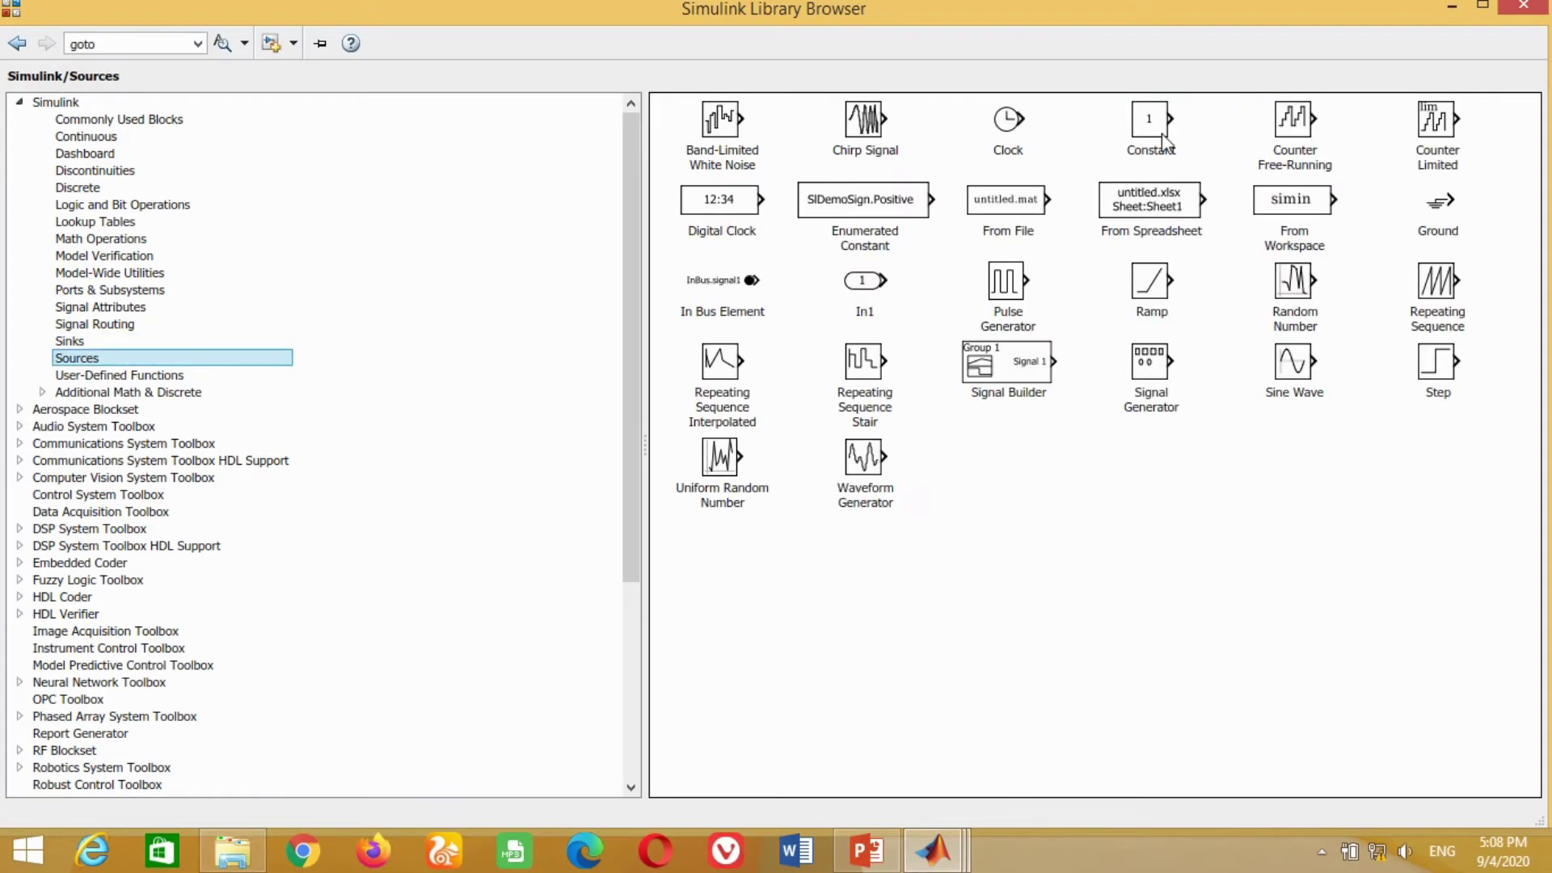
right_click(1151, 122)
click(1209, 139)
click(932, 852)
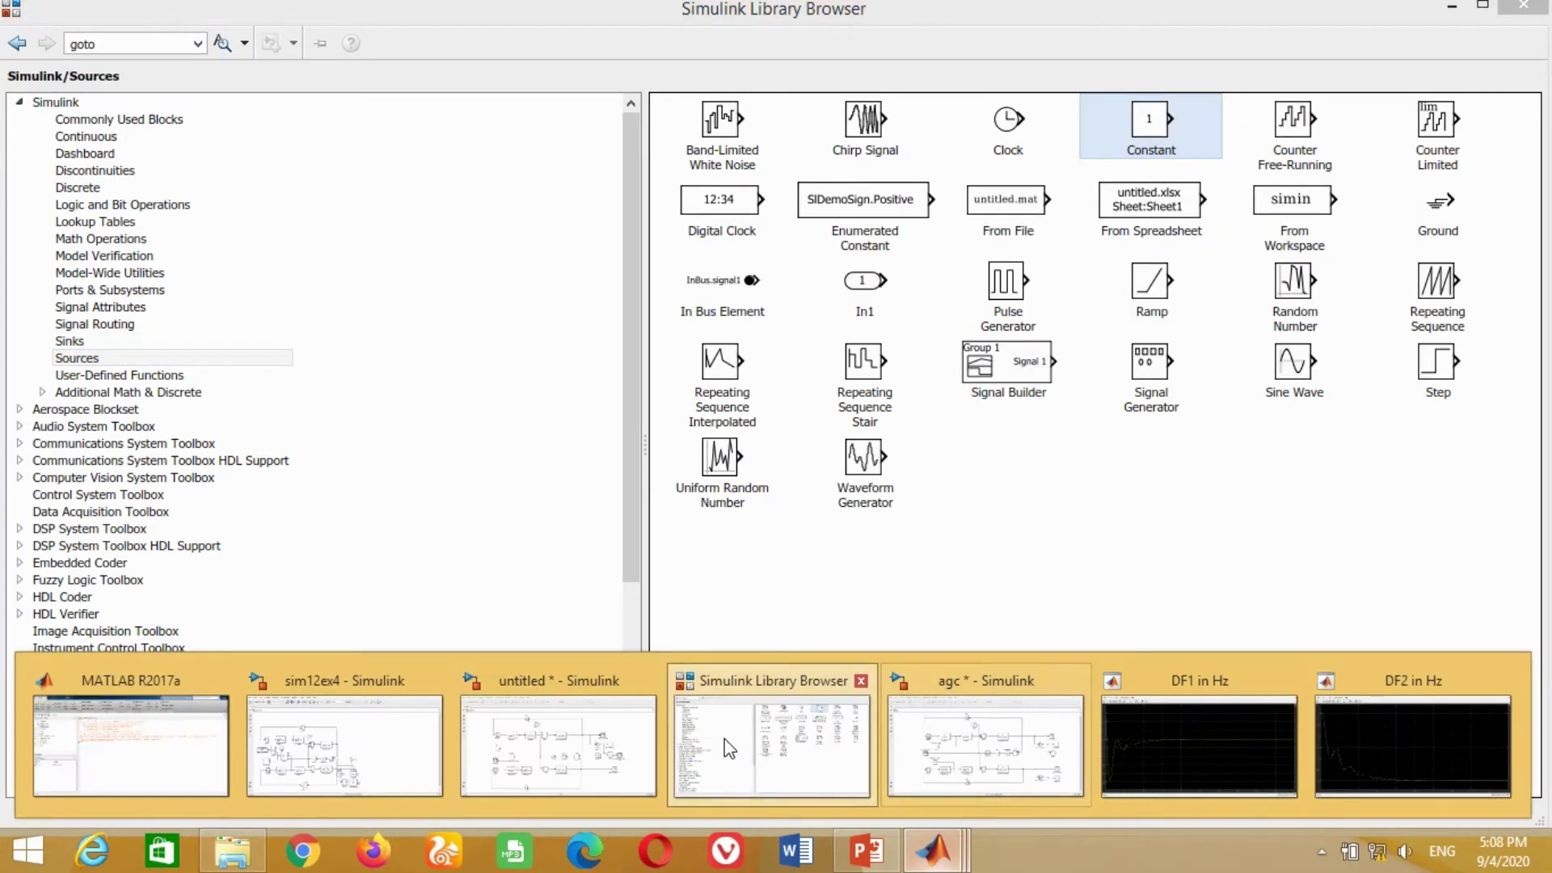
click(1006, 732)
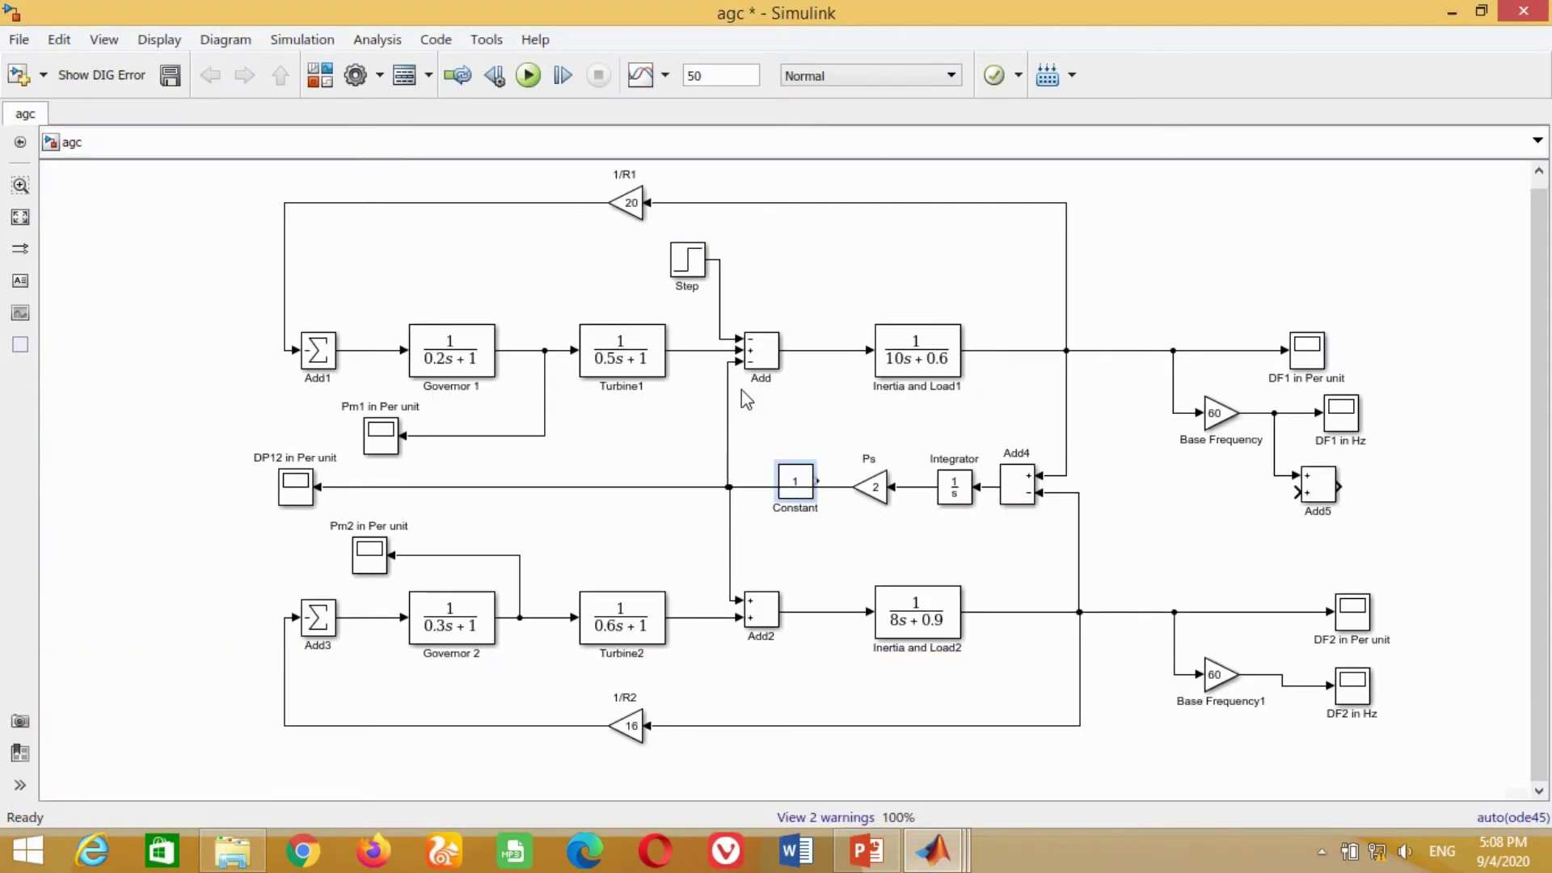
drag(795, 482, 1298, 492)
double_click(1203, 492)
text(60)
key(Return)
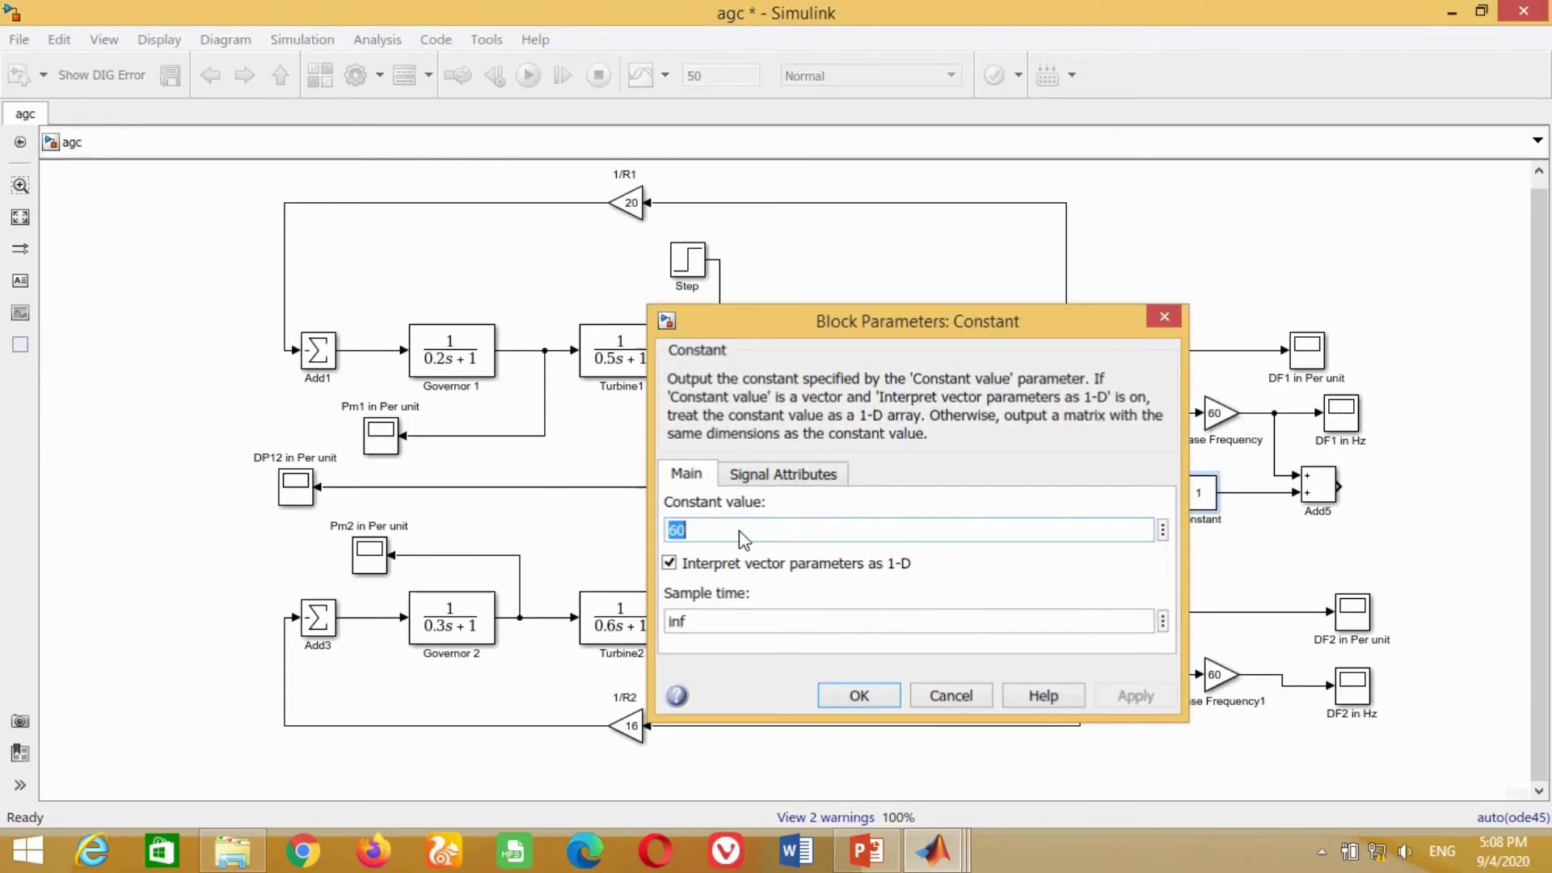
Connect a copy of the DF1 in Hz scope to the new Add block's output and rename it "F1 in Hz".
drag(1346, 414, 1413, 496)
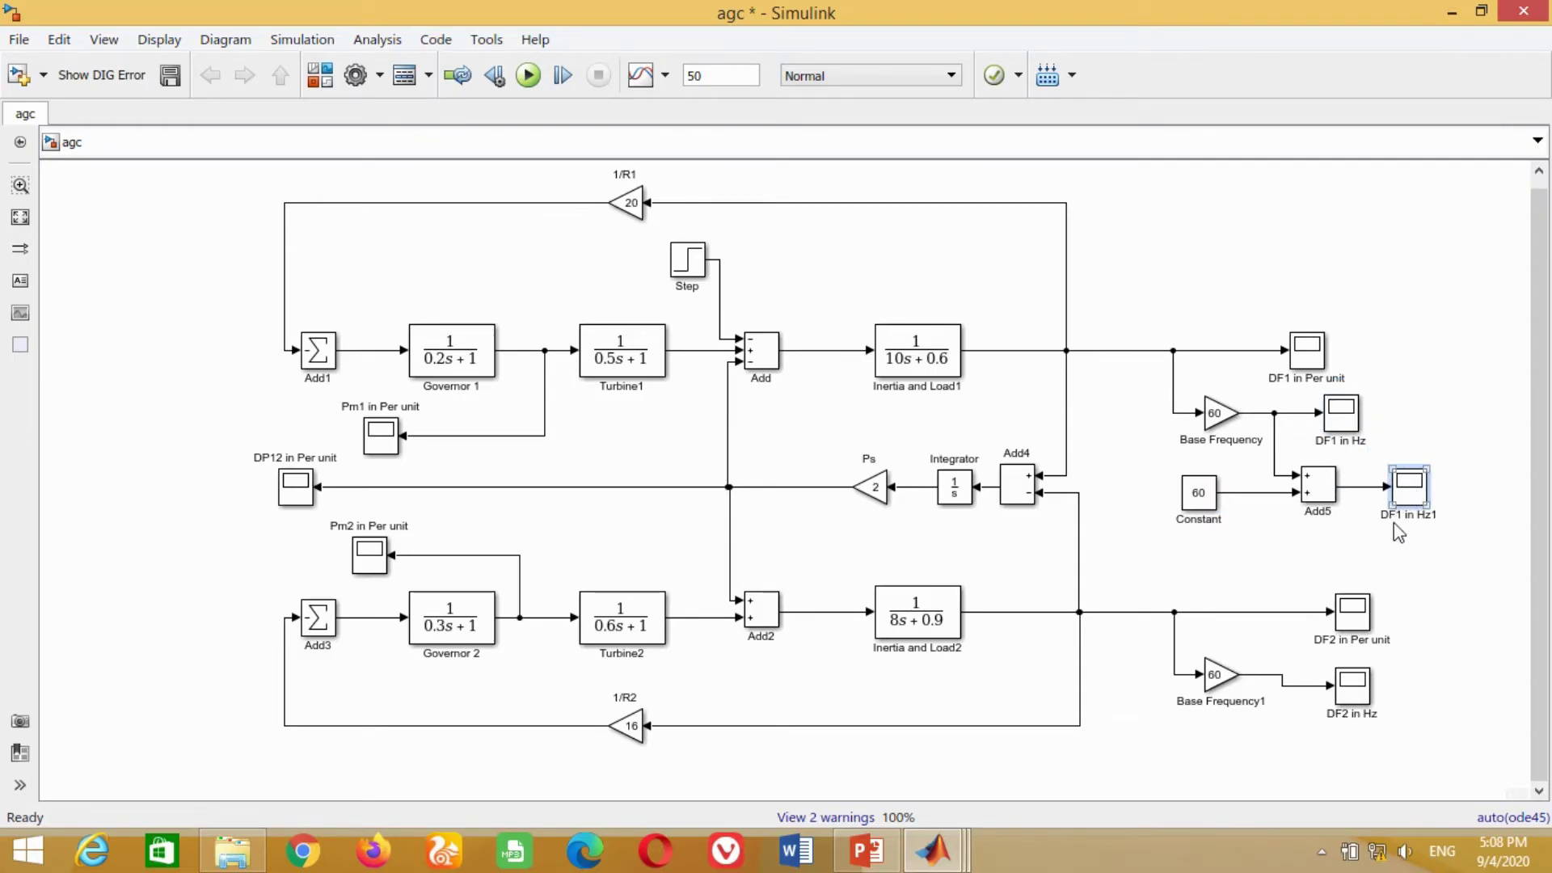
click(1398, 568)
Duplicate the 60 Hz constant, Add block and F1 scope for area 2, wire them to Base Frequency1, and rename the scope "F2 in Hz".
drag(1317, 489, 1326, 749)
drag(1308, 740, 1286, 667)
drag(1203, 473, 1203, 758)
drag(1307, 758, 1220, 757)
drag(1408, 475, 1420, 762)
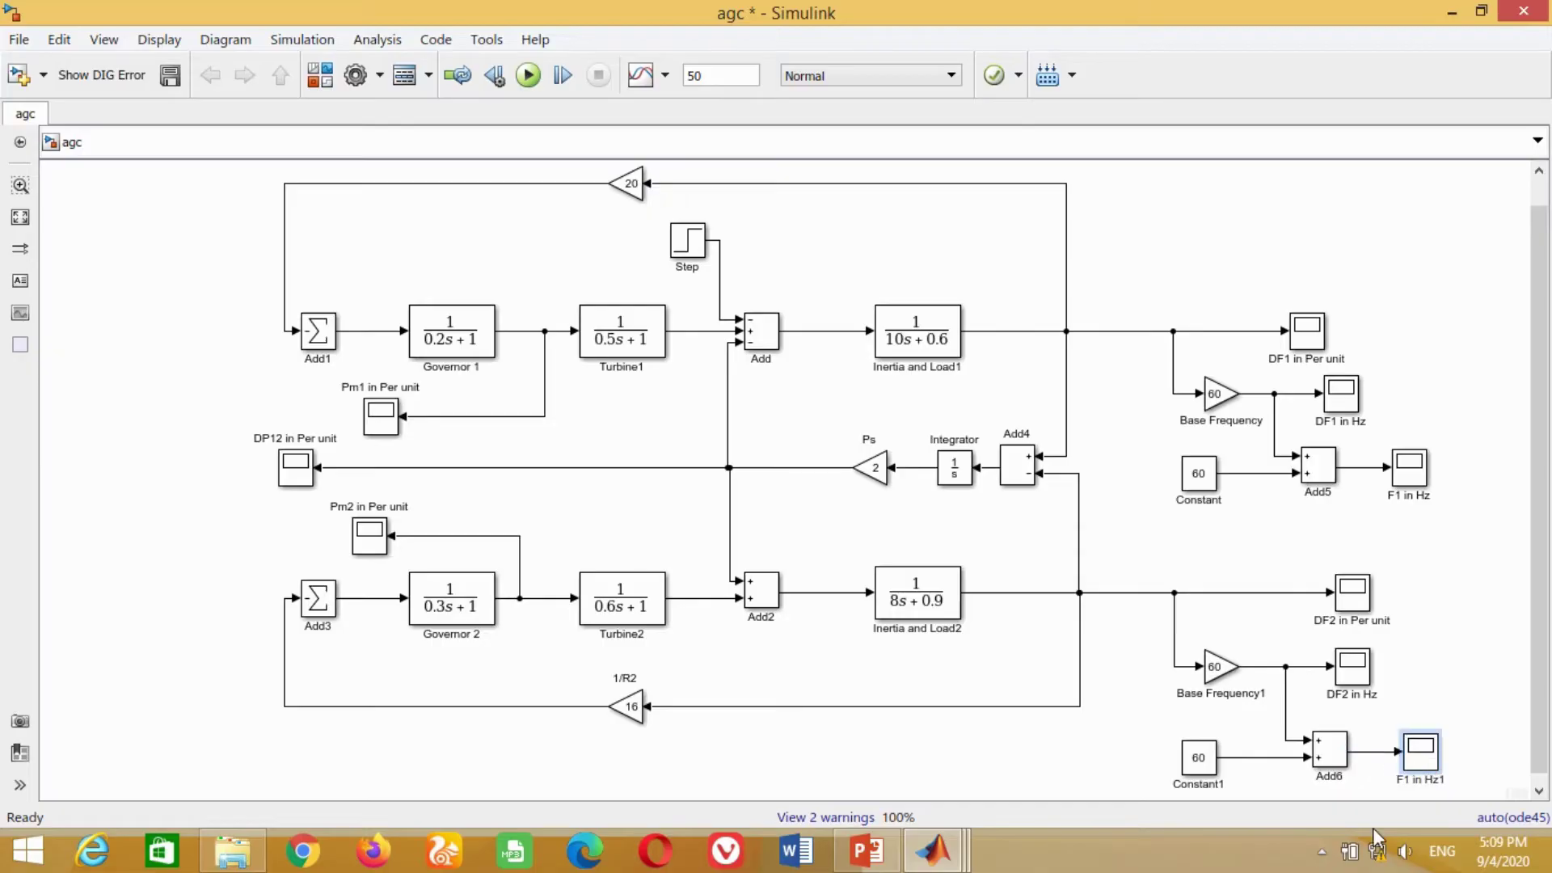
Run the simulation and view the F1 in Hz and F2 in Hz responses scaled to fit their plots.
click(528, 76)
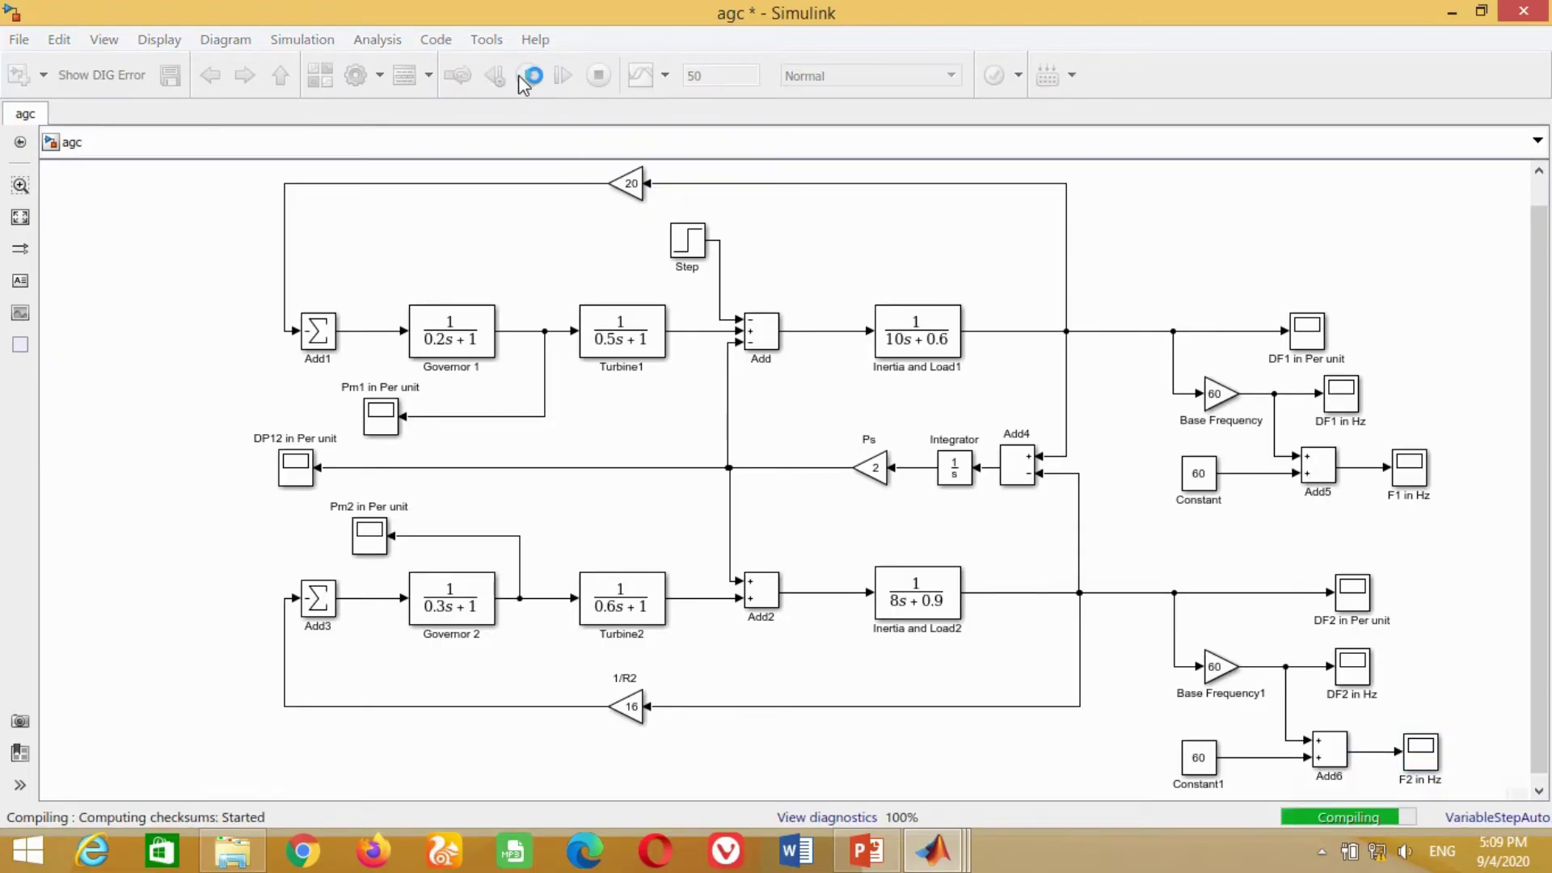
double_click(1416, 461)
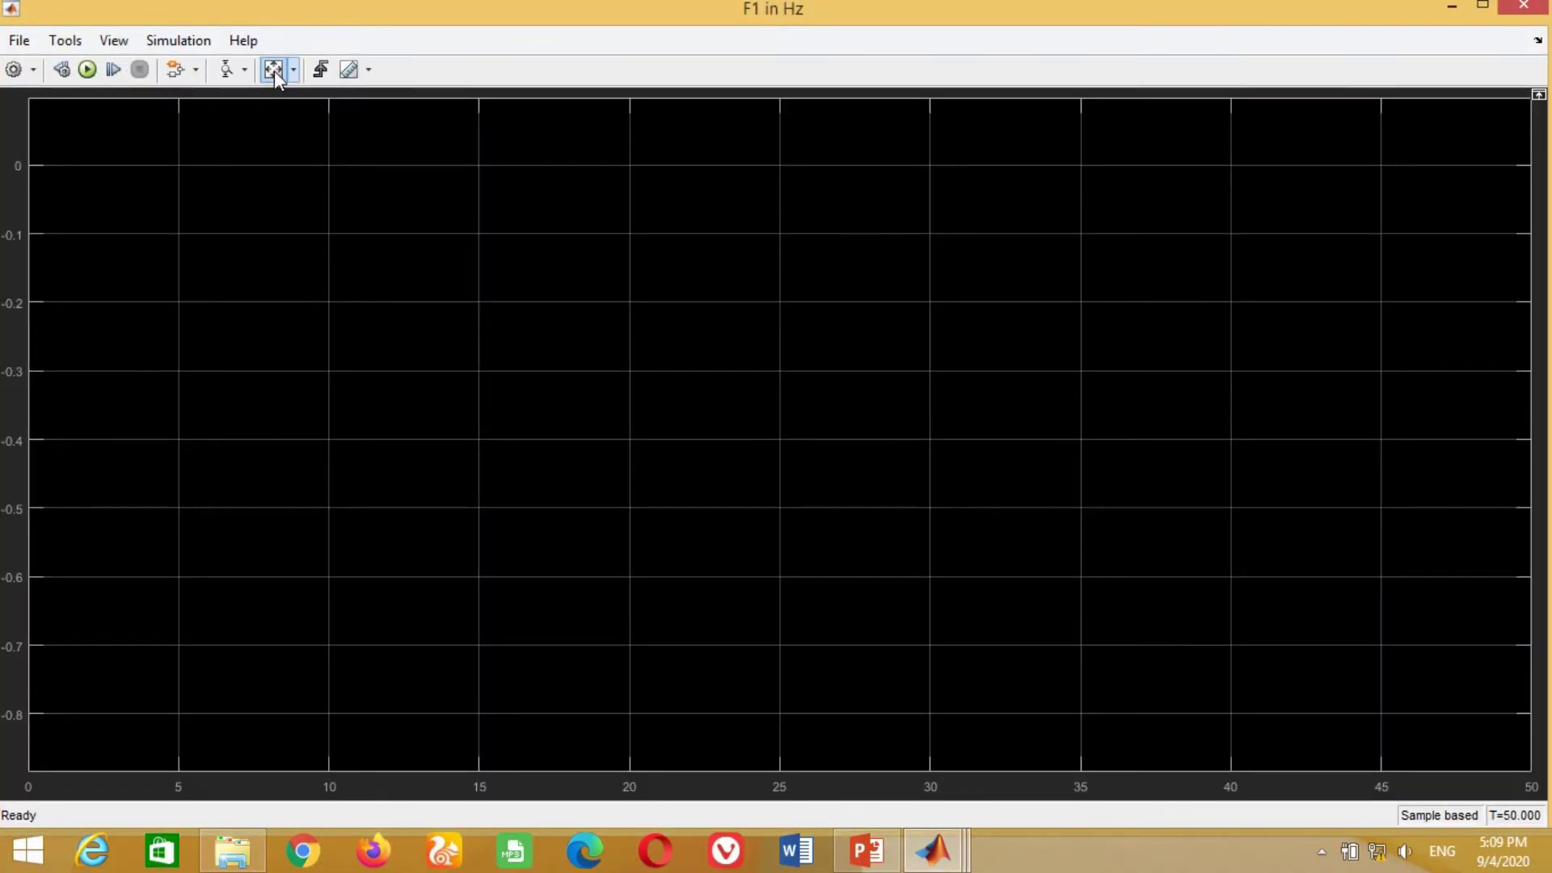
click(274, 70)
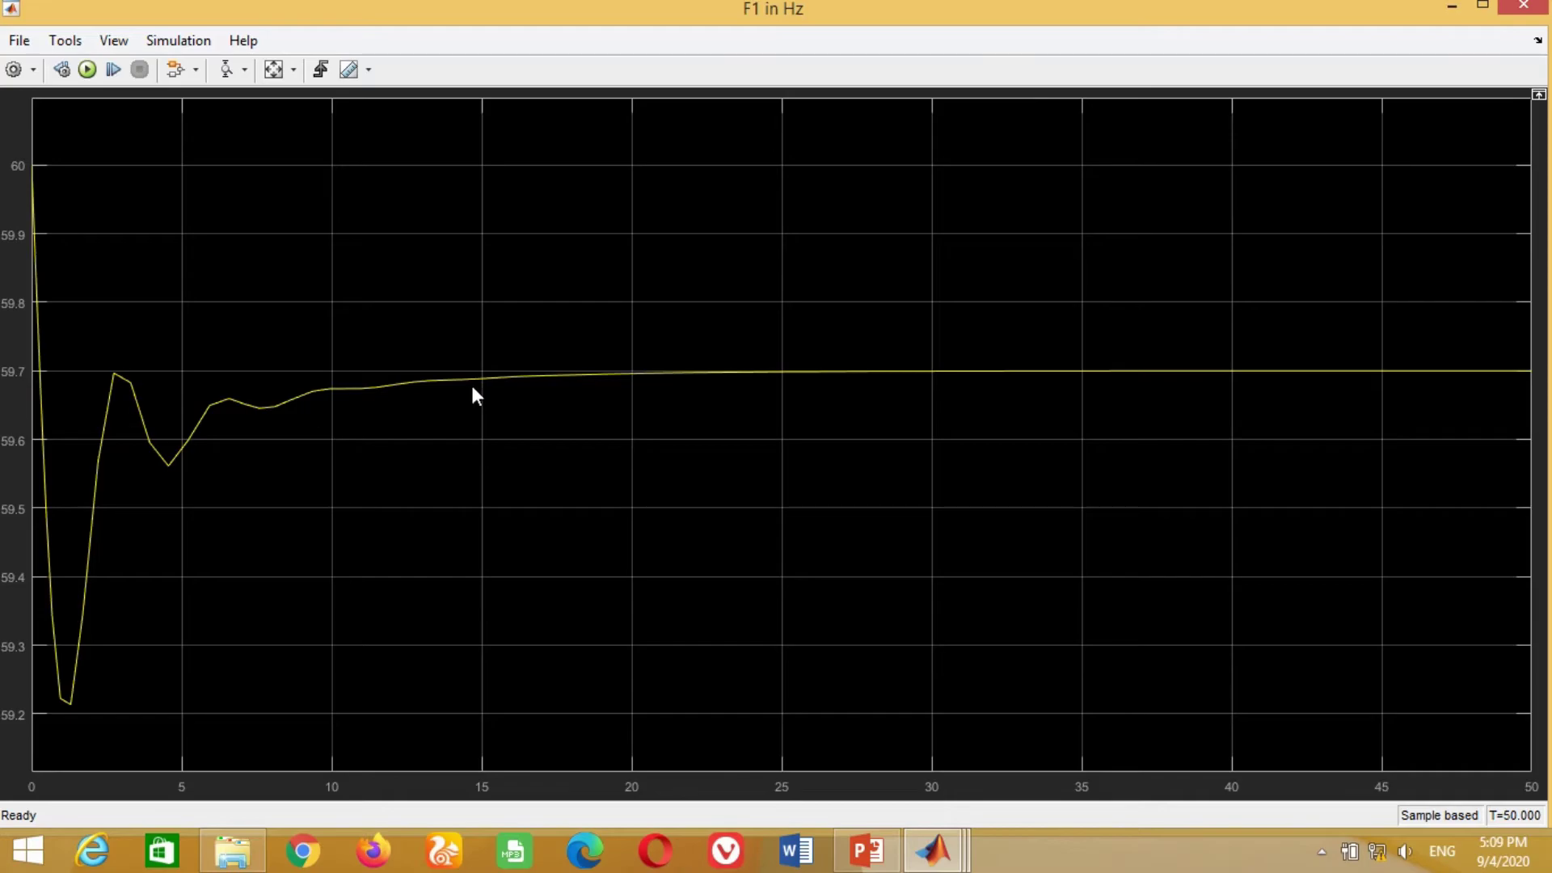
key(alt+Tab)
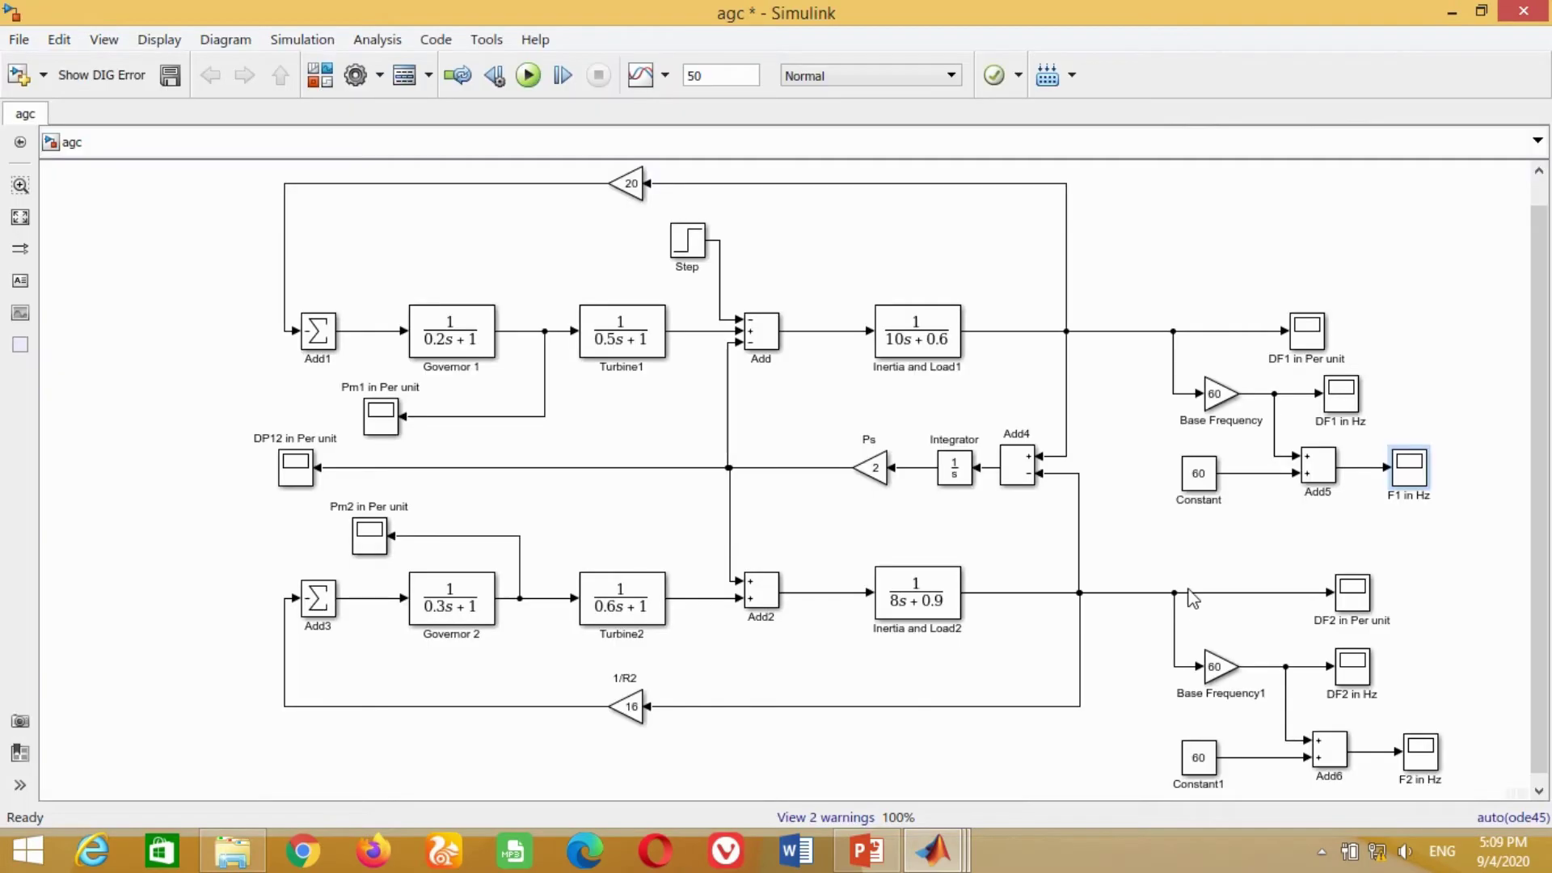
click(1423, 746)
double_click(1422, 752)
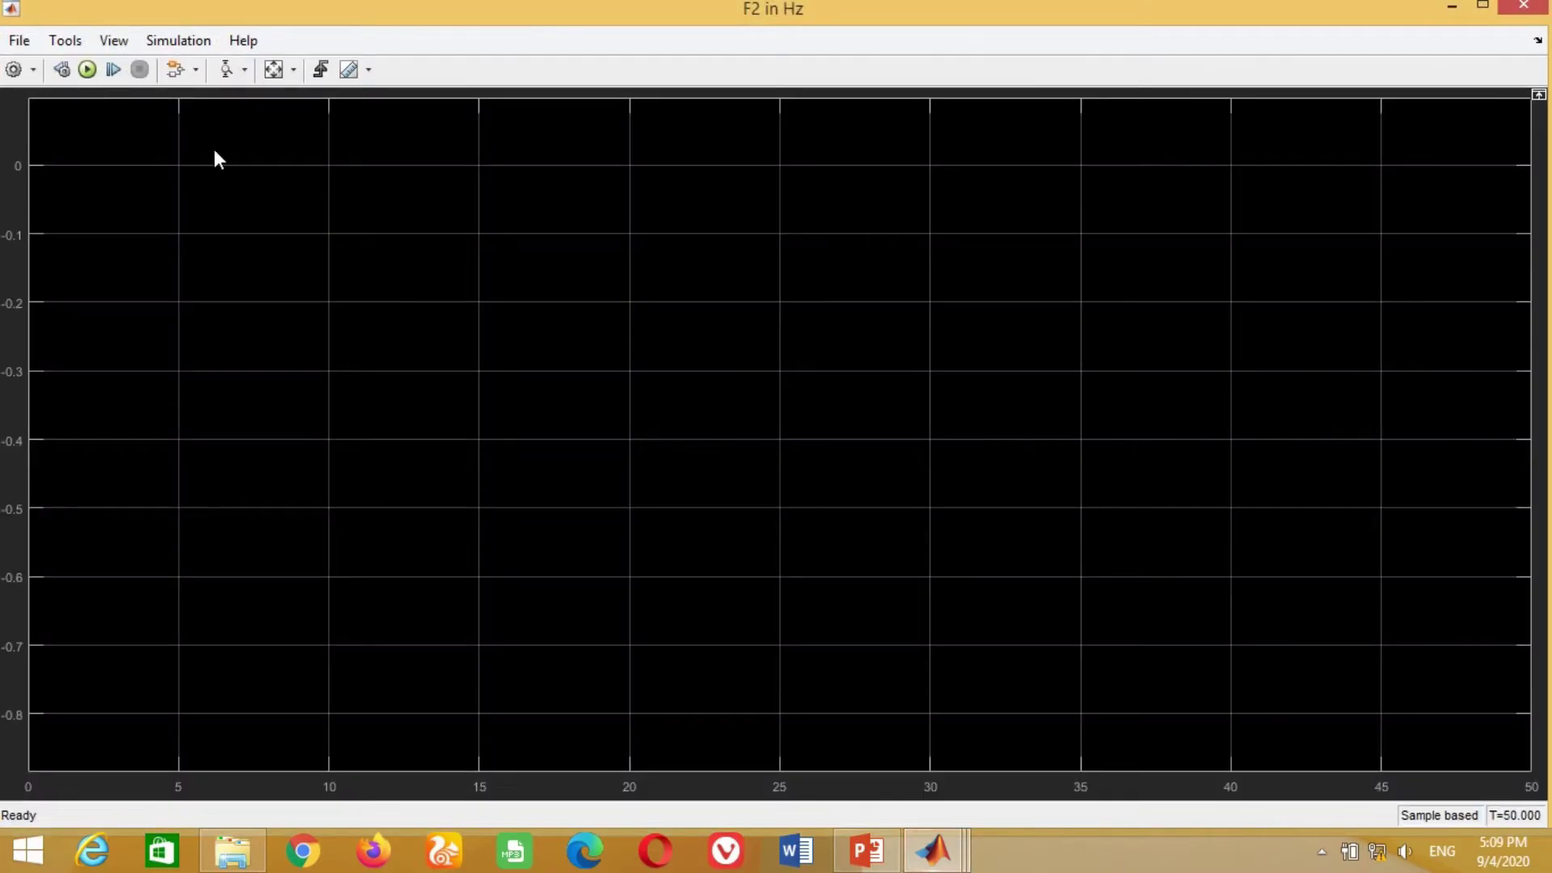
click(267, 79)
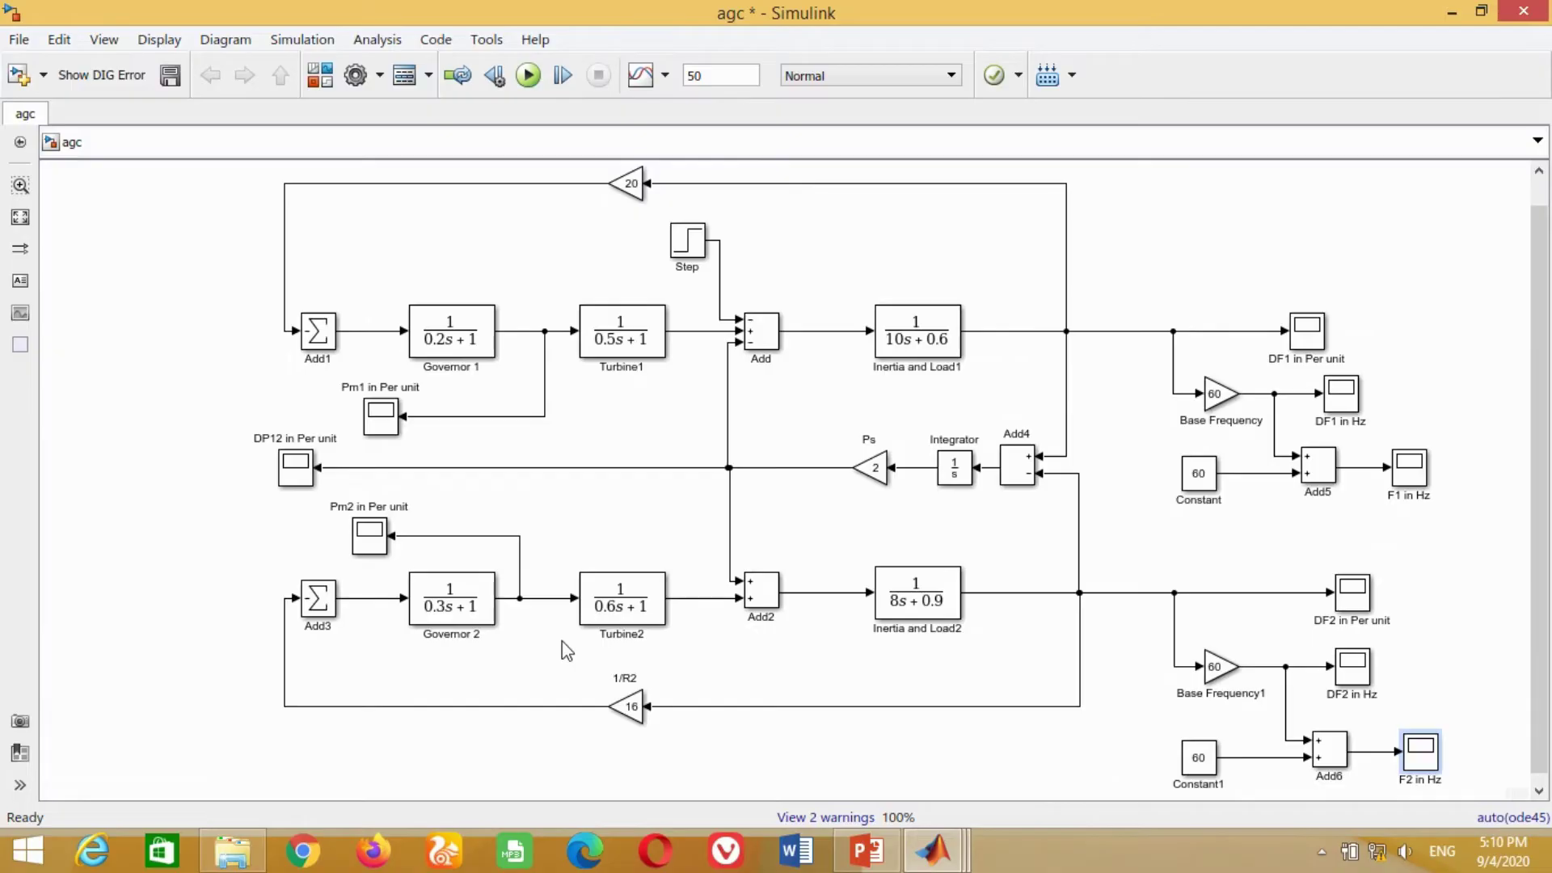
Open the DP12 tie-line power response at full size and zoom in on its settled final section.
click(424, 596)
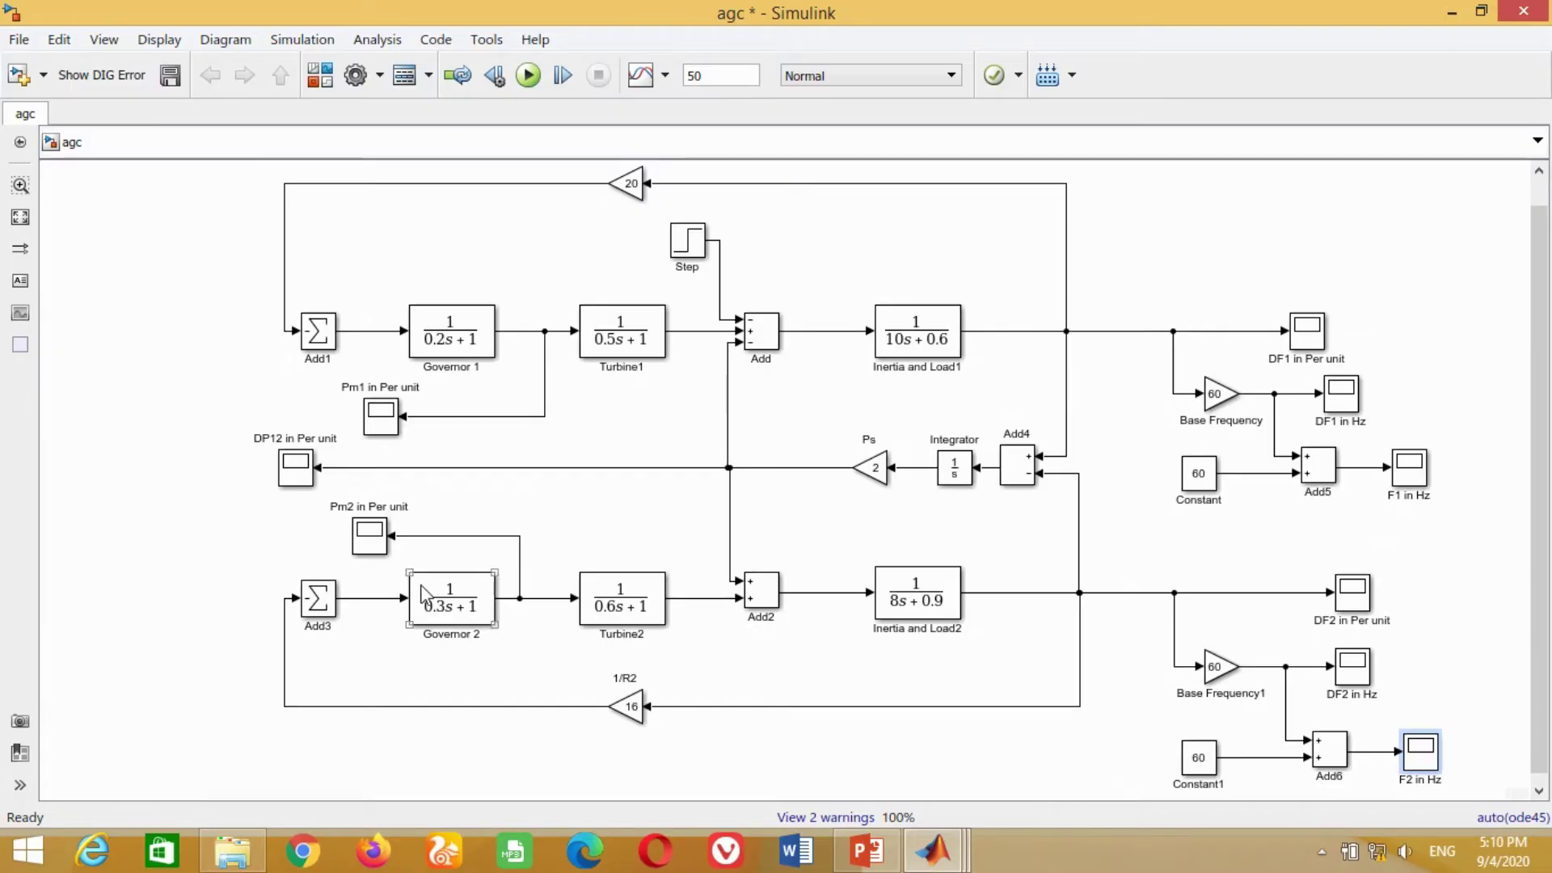
double_click(295, 467)
click(1028, 118)
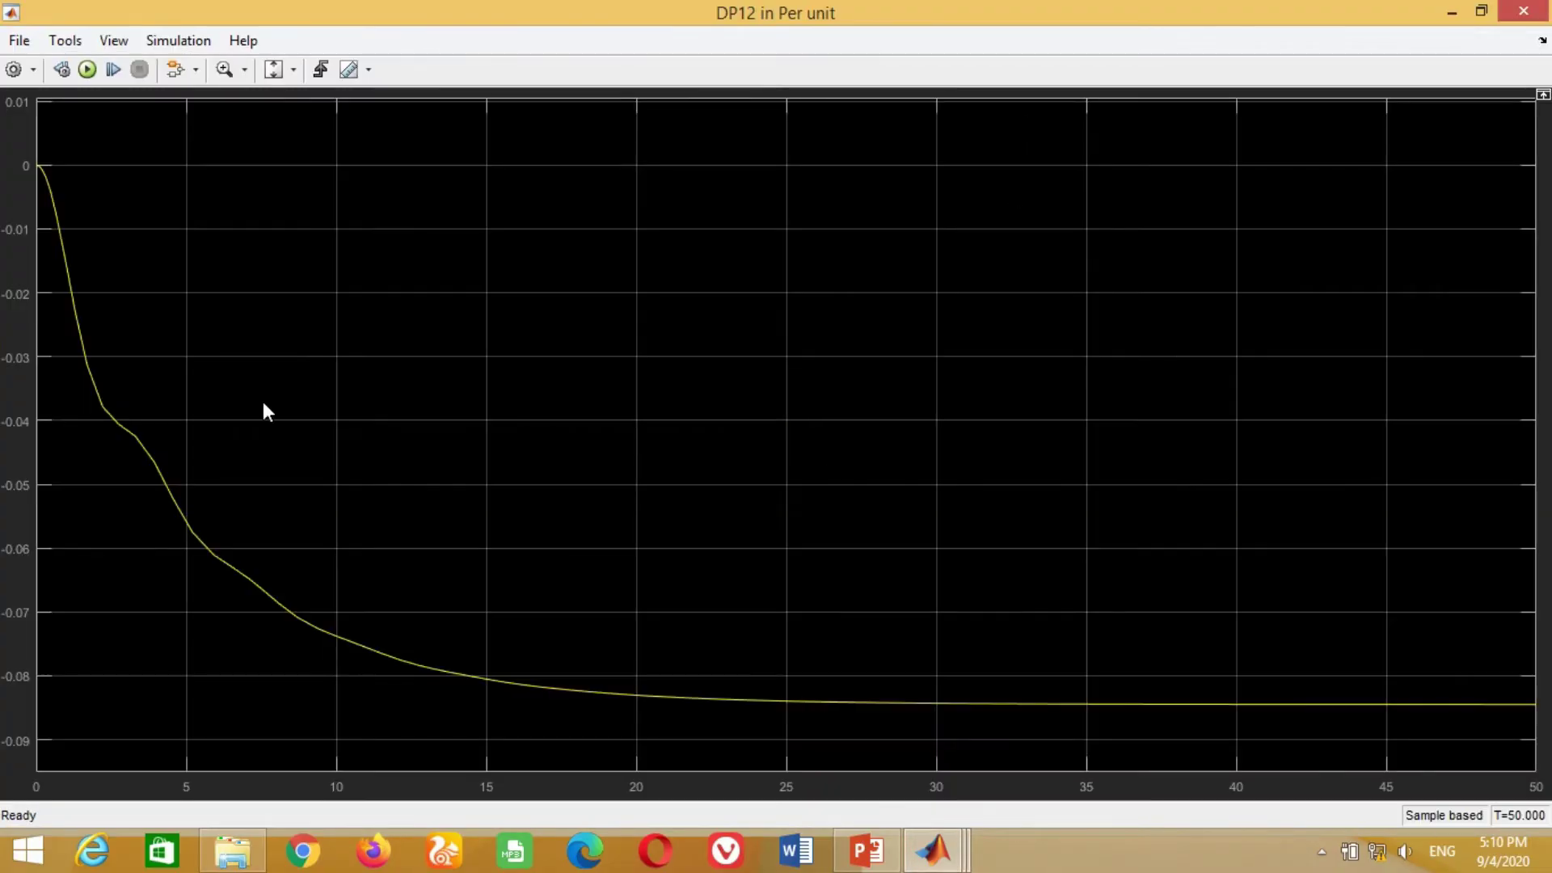
click(244, 70)
click(228, 155)
drag(1343, 630, 1360, 738)
drag(1326, 471, 1358, 631)
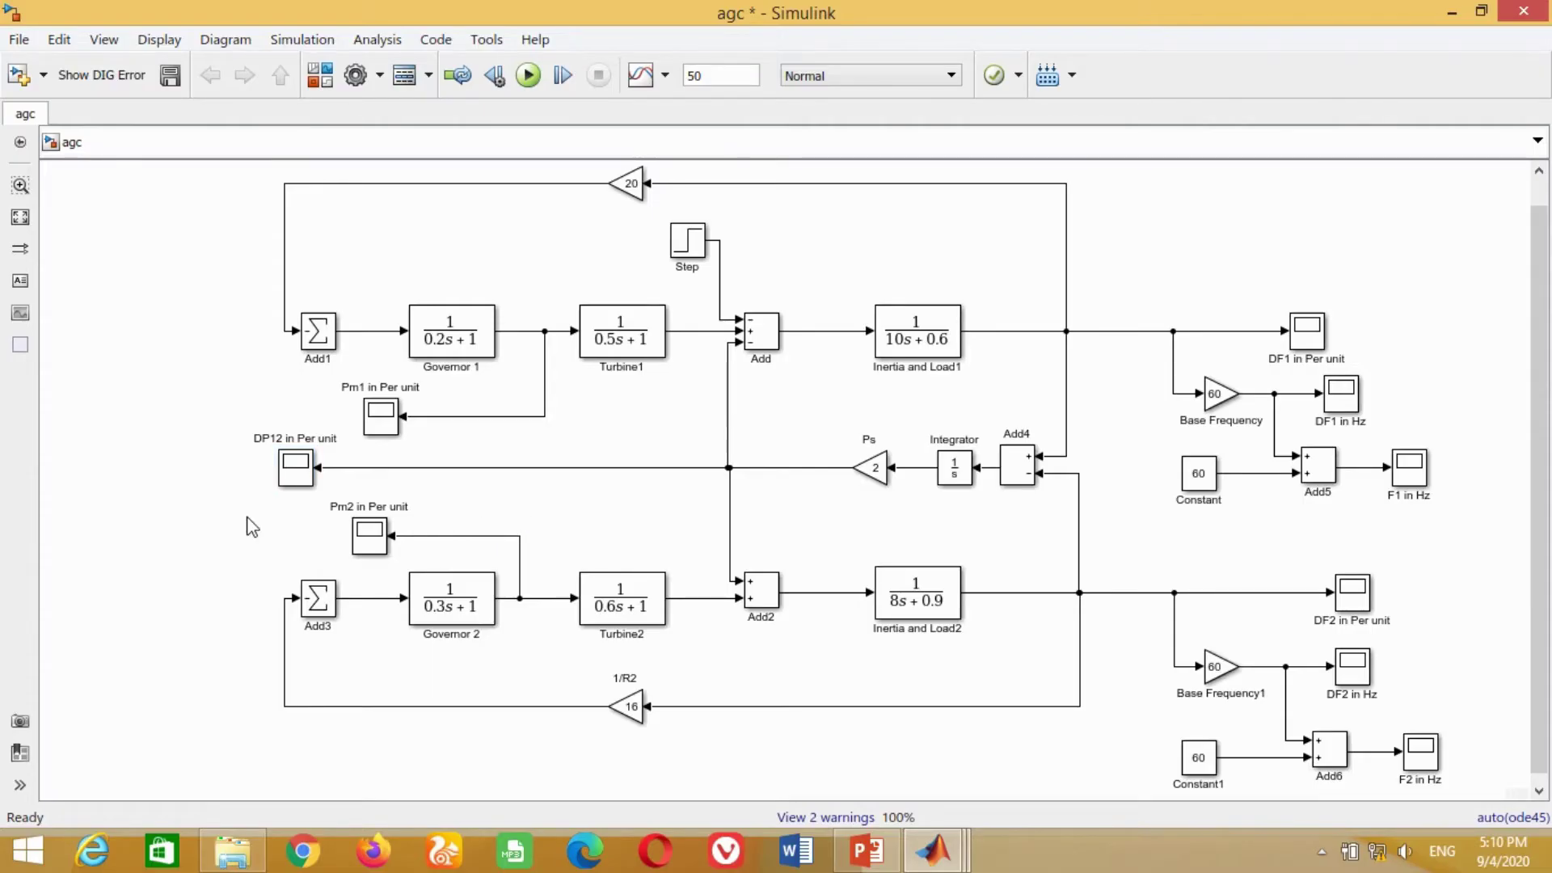
Move the DP12 scope right and the Pm1 scope left to free space between the two areas.
click(292, 475)
drag(293, 475, 485, 474)
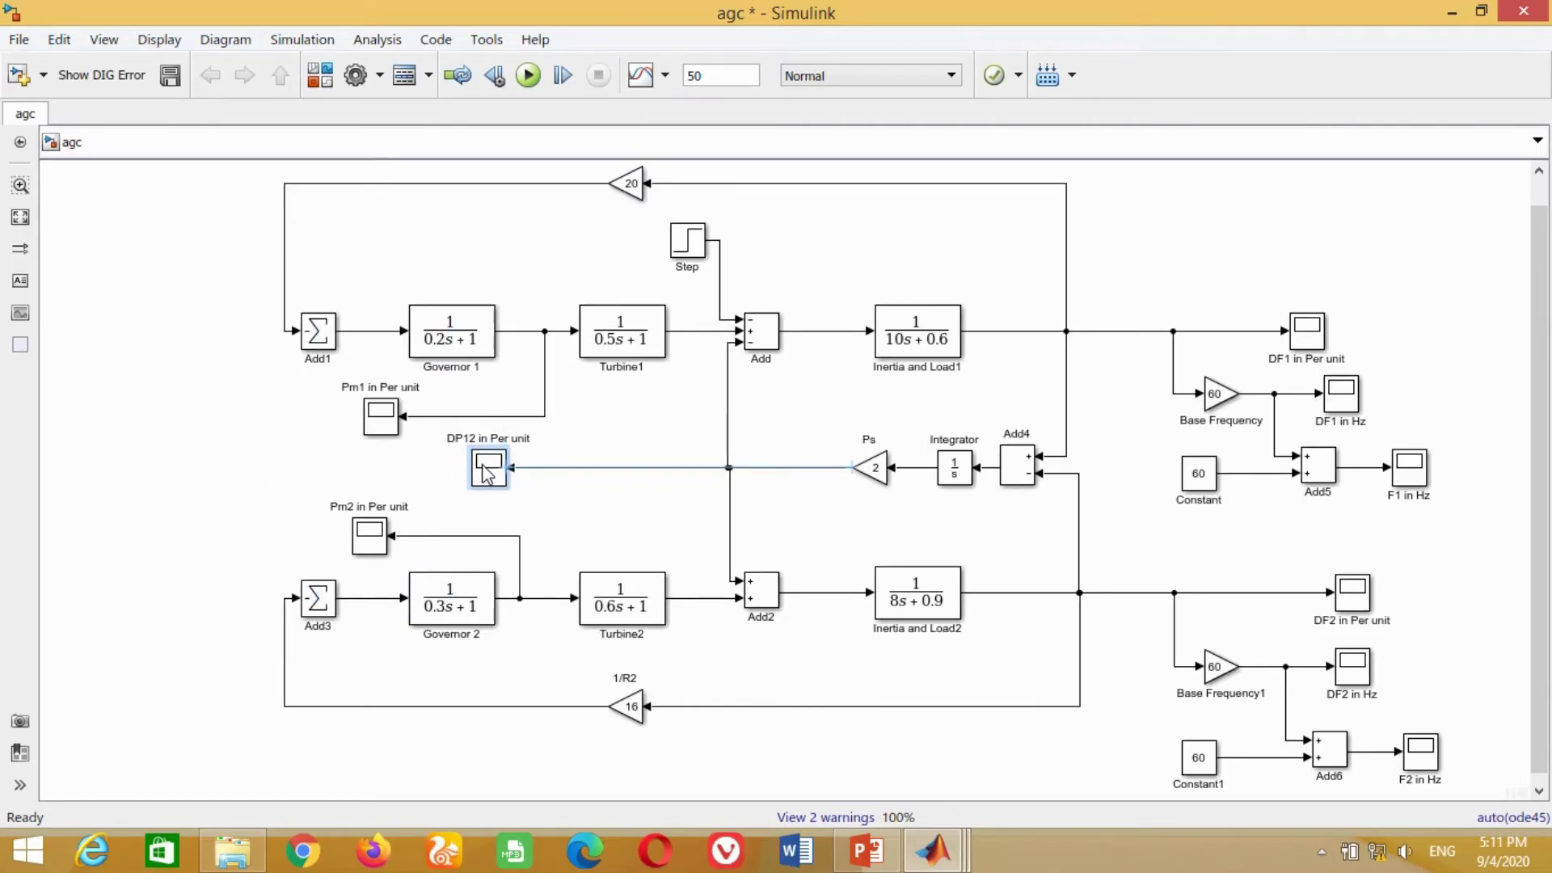
drag(384, 422, 243, 419)
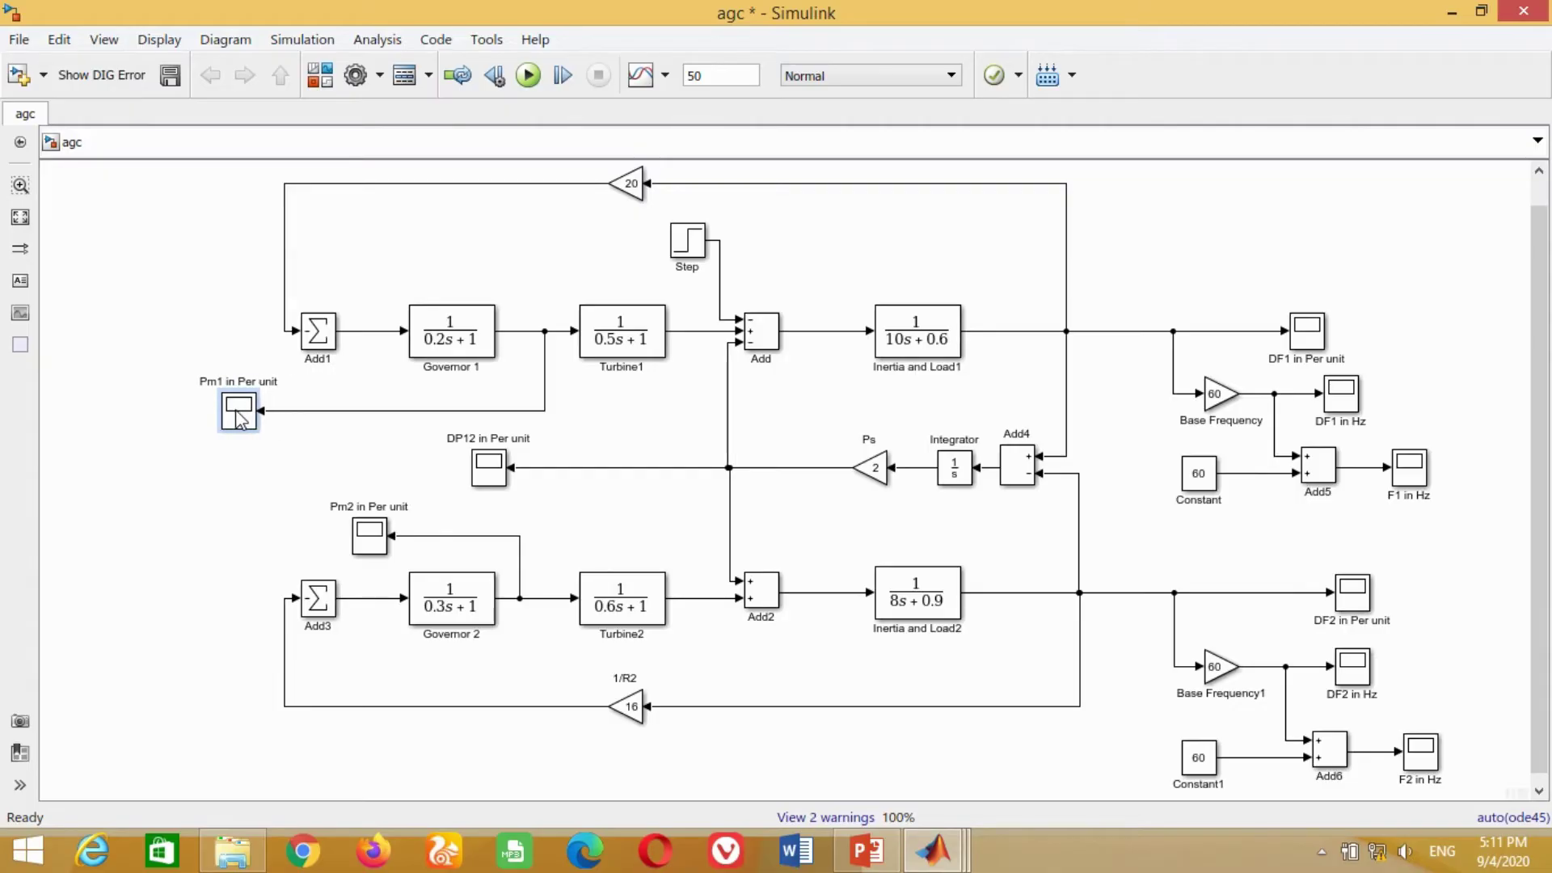
Branch a copy of the 1/R1 gain off the Pm1 signal and connect its output to a copy of the Pm1 scope.
click(627, 188)
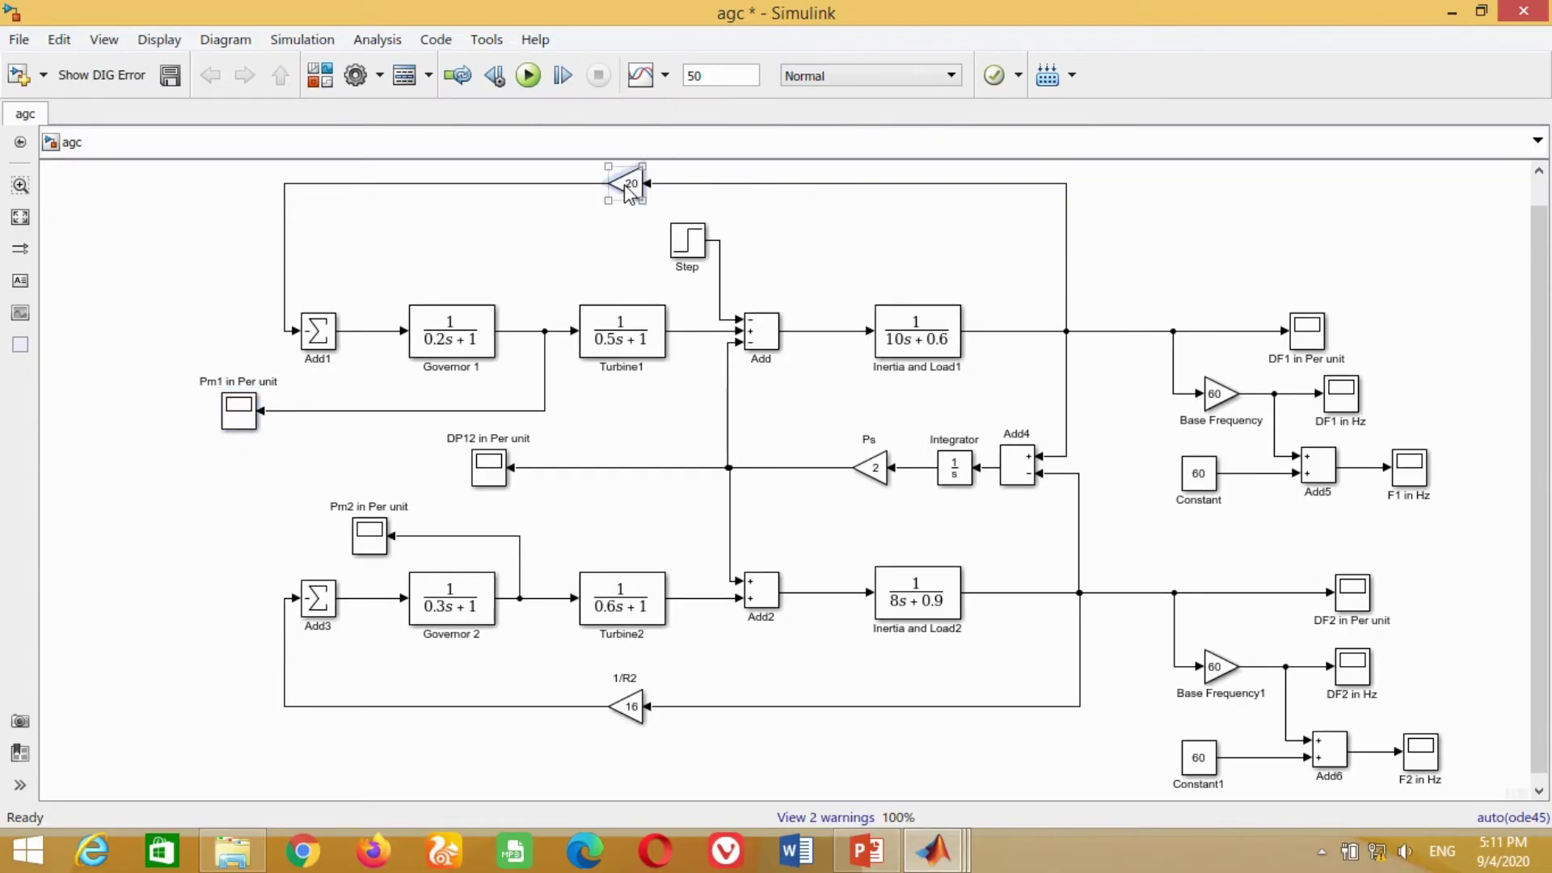
drag(628, 186, 359, 421)
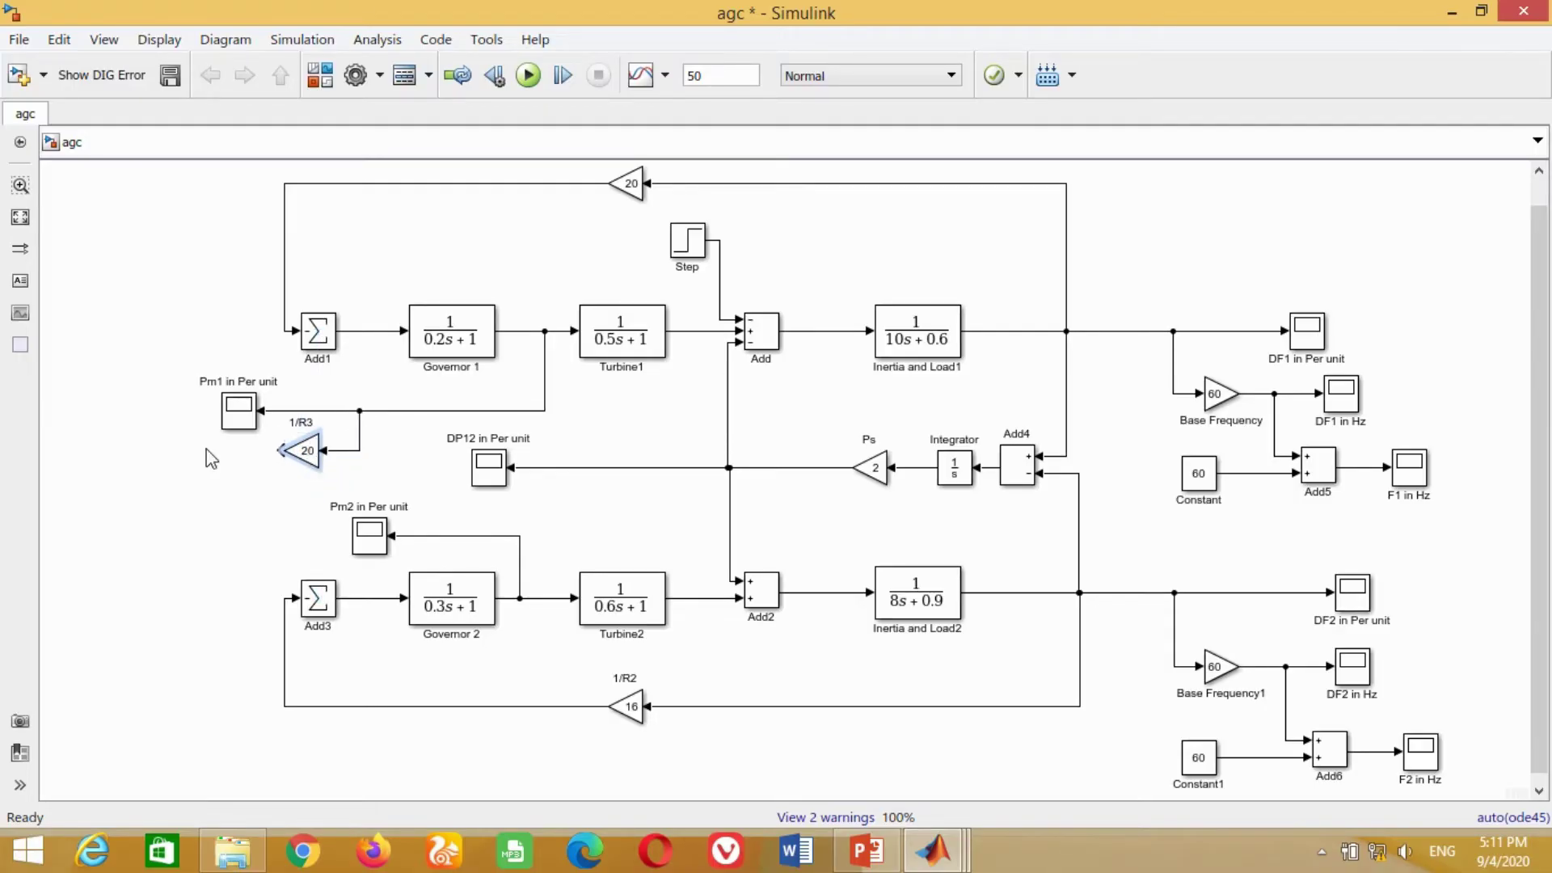
click(240, 412)
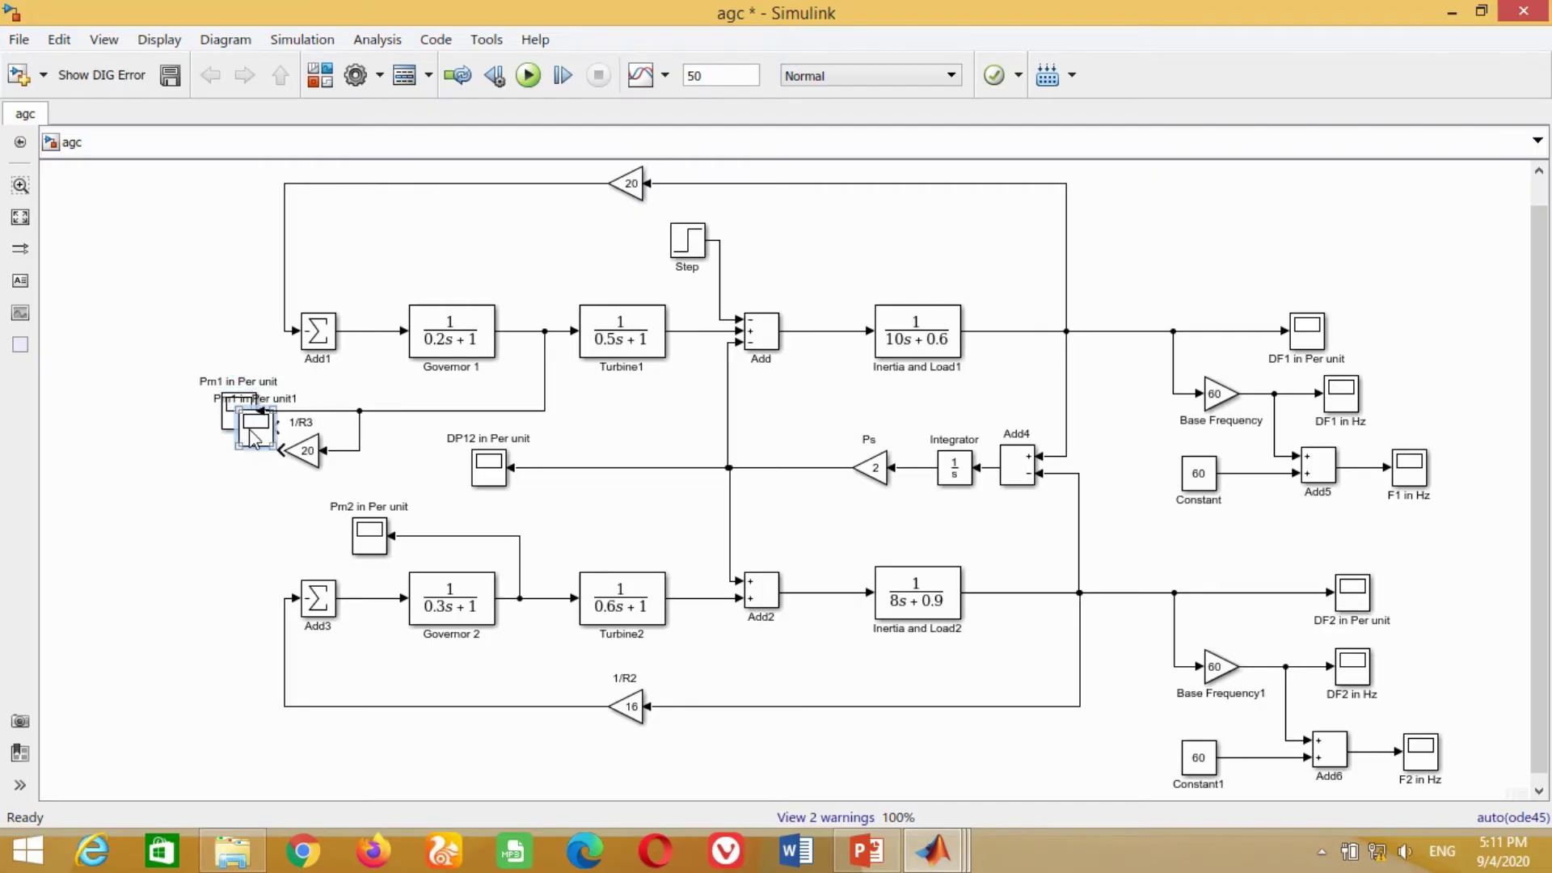
drag(240, 412, 194, 483)
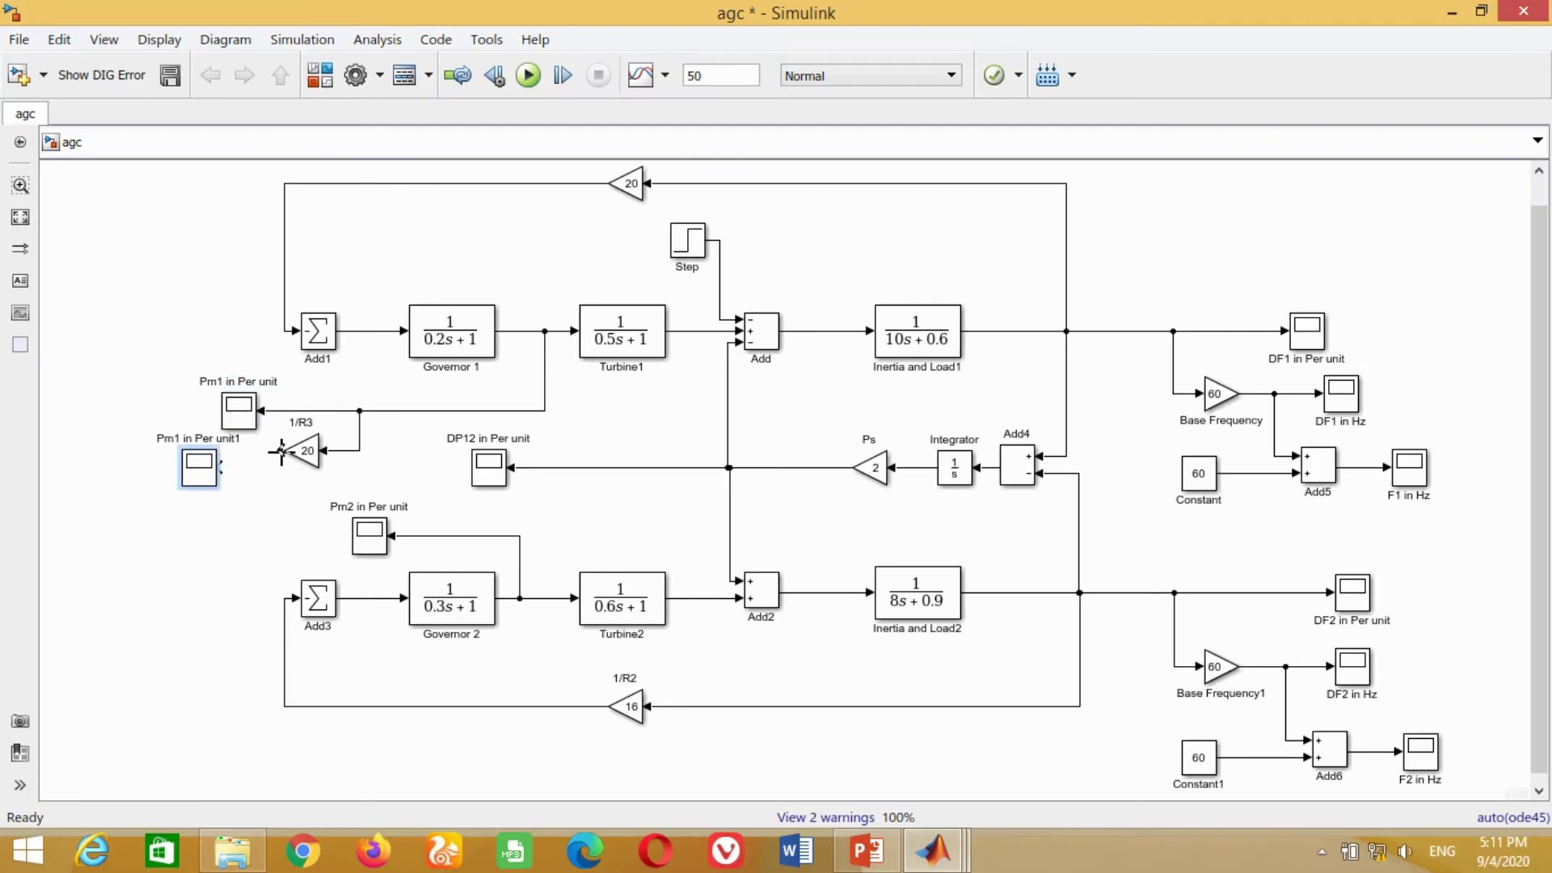
drag(300, 452, 300, 470)
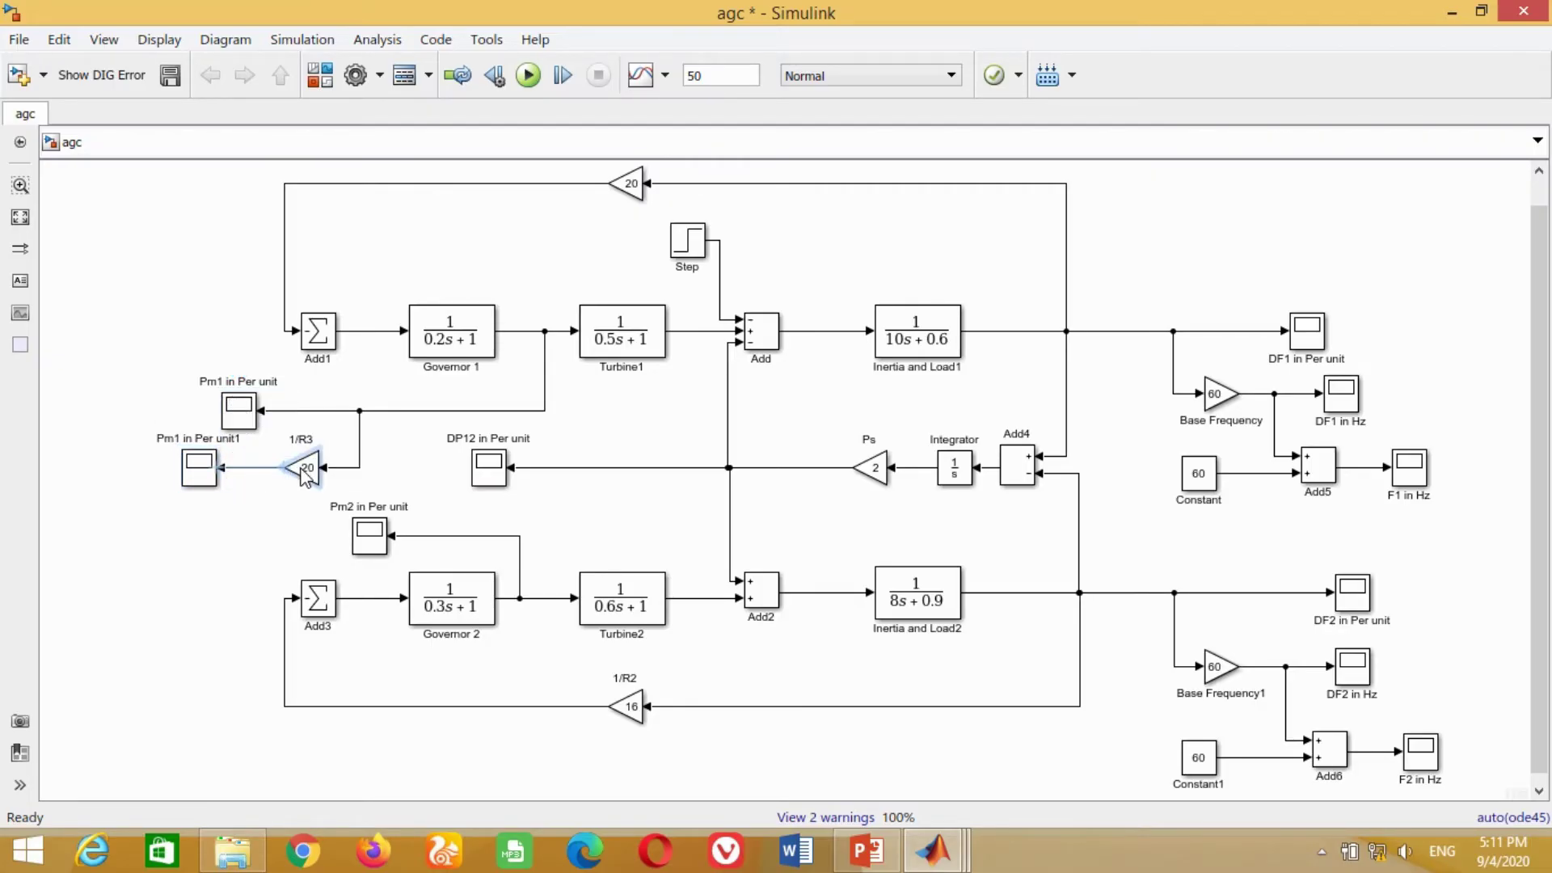
Rename the copied Pm1 scope "DPm1 in MW".
click(159, 437)
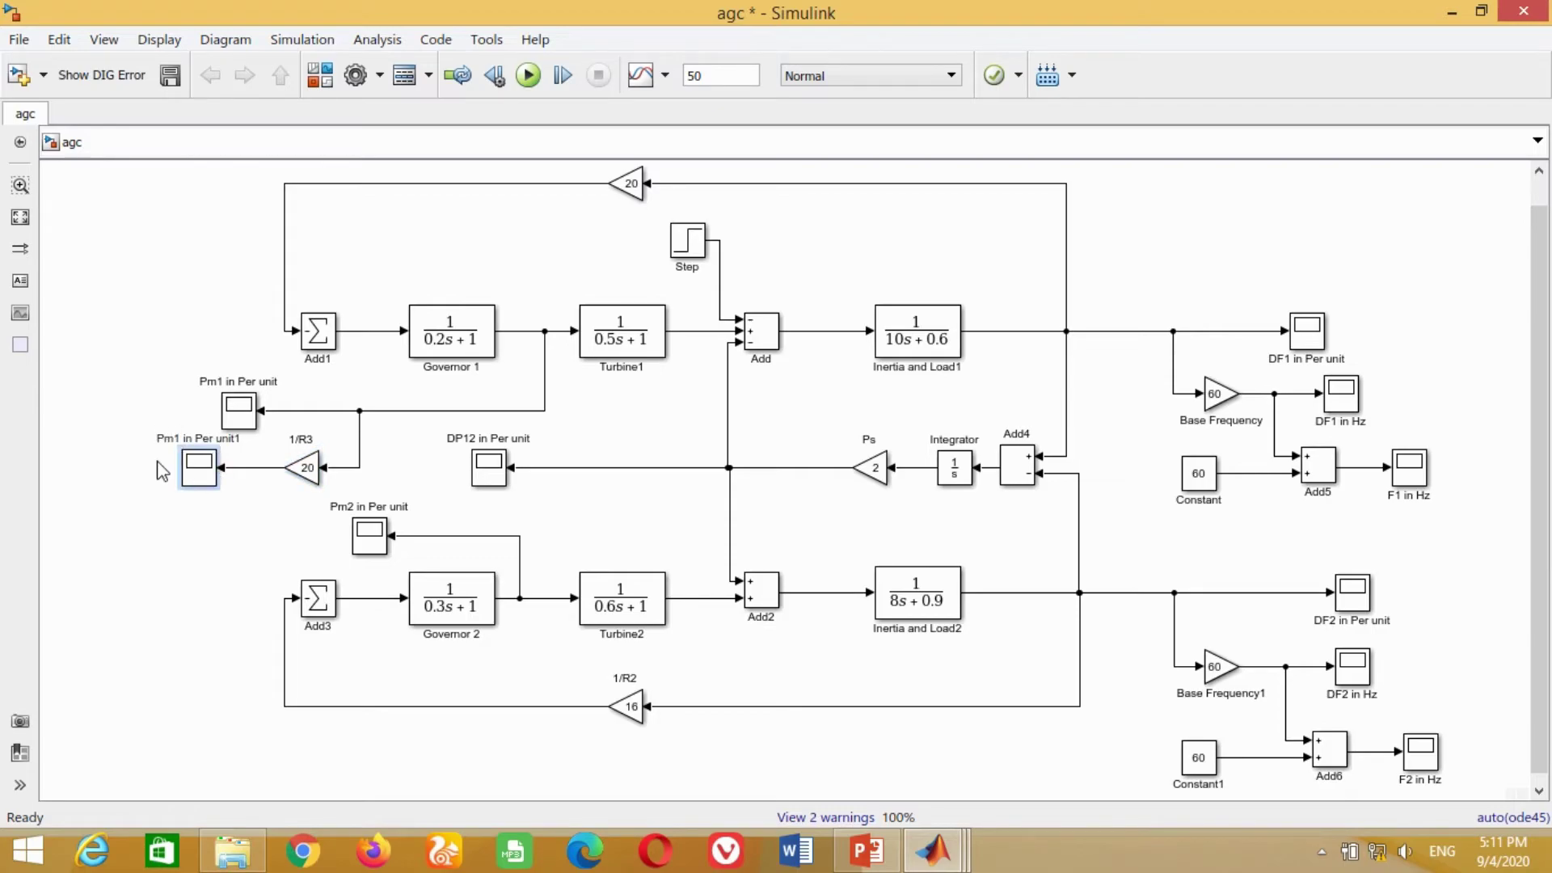
text(D)
text(MW)
key(Delete)
key(Delete)
key(Delete)
key(Delete)
key(Delete)
key(Delete)
key(Delete)
key(Delete)
key(Delete)
Set the copied gain on the Pm1 branch to 1000, widen its block, and rename it "Base MVA".
click(302, 480)
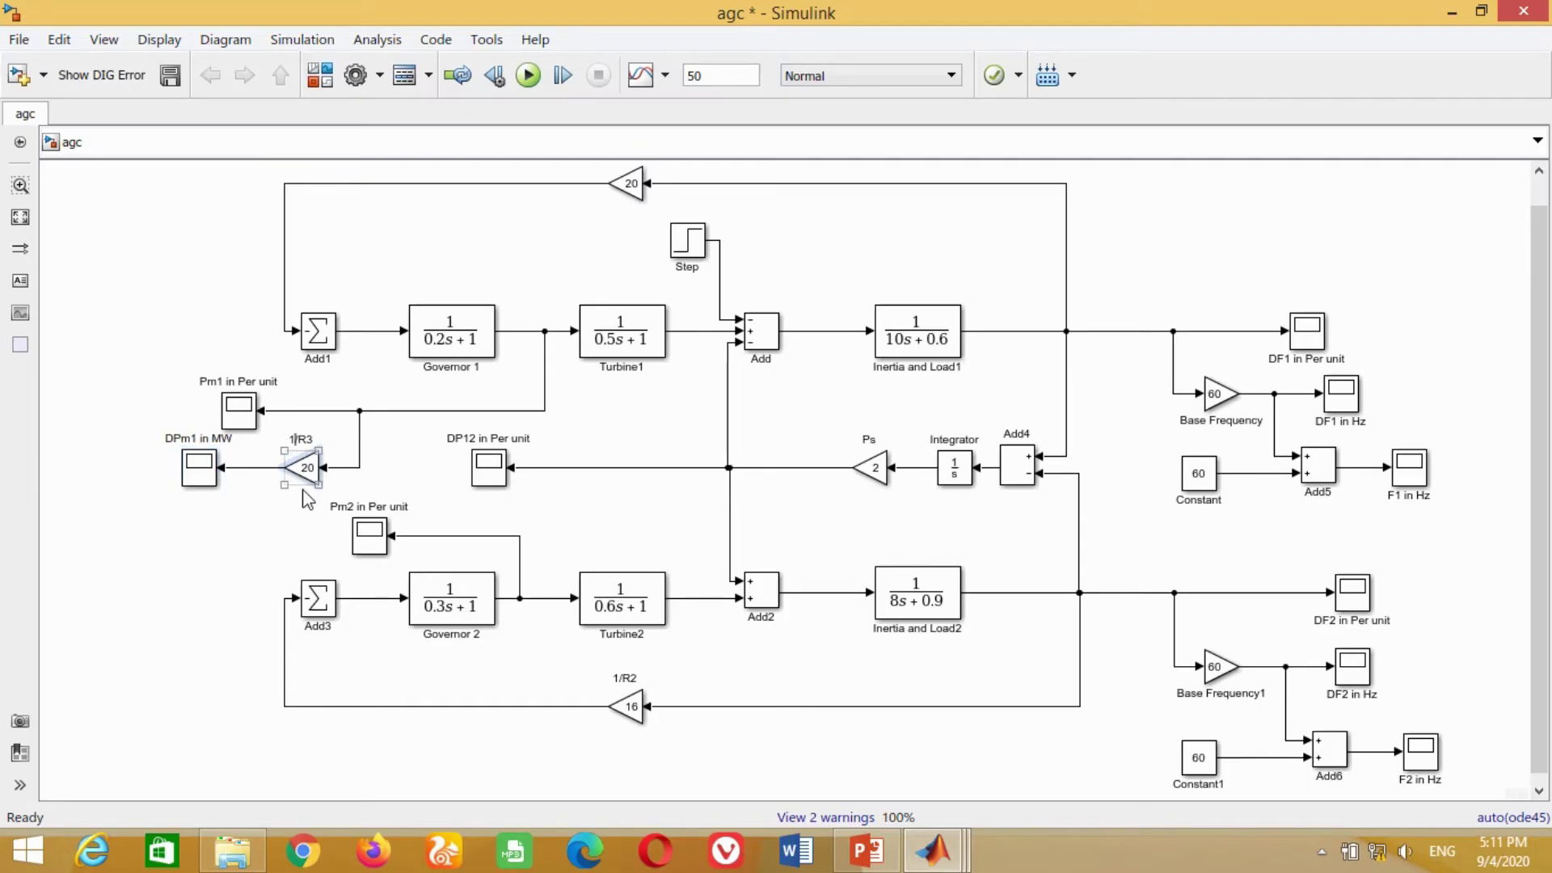
double_click(304, 469)
double_click(383, 453)
text(1000)
key(Return)
drag(282, 486, 267, 488)
click(278, 515)
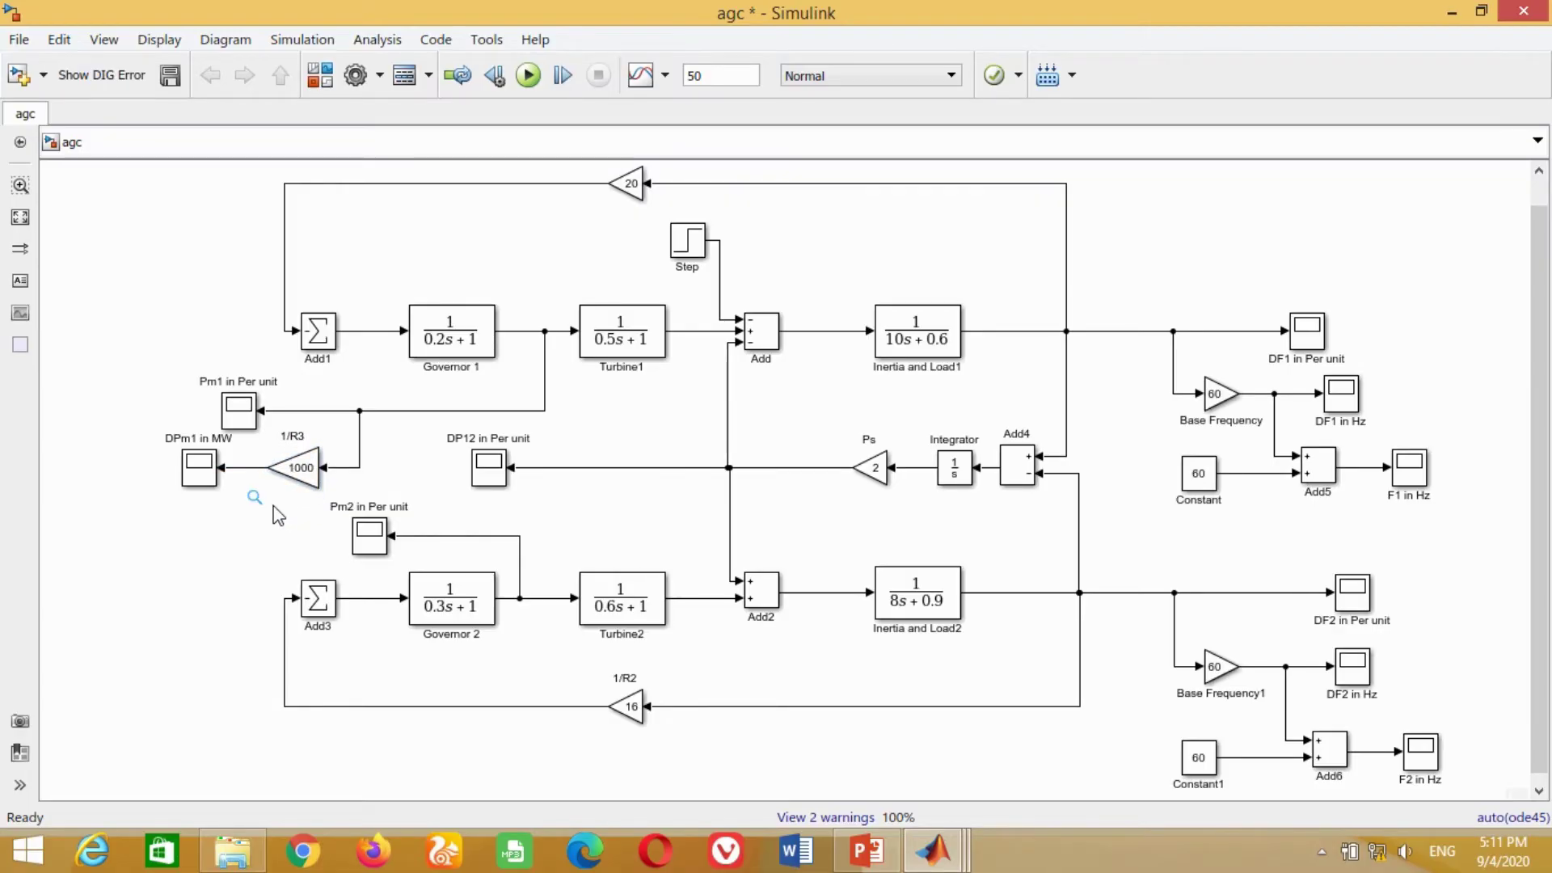
double_click(293, 437)
text(Base MVA)
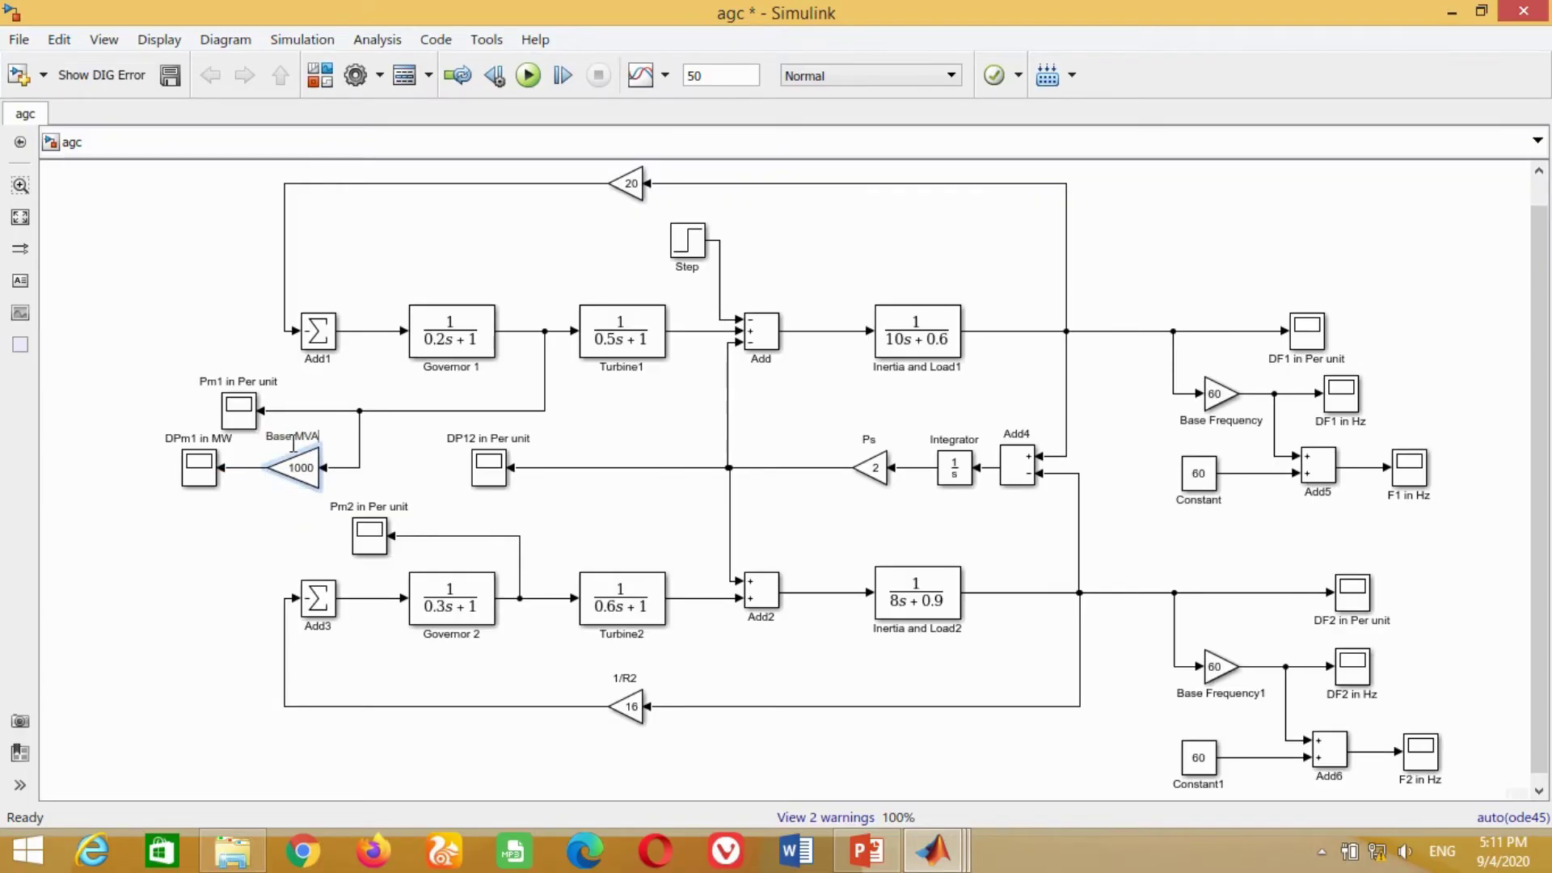
Run the simulation and open the DPm1 in MW scope.
click(240, 538)
click(528, 81)
double_click(197, 469)
Move the Pm2 scope left and place a copy of the Base MVA gain on a branch off the Pm2 signal.
drag(208, 527, 187, 531)
click(301, 477)
key(ctrl+c)
key(ctrl+v)
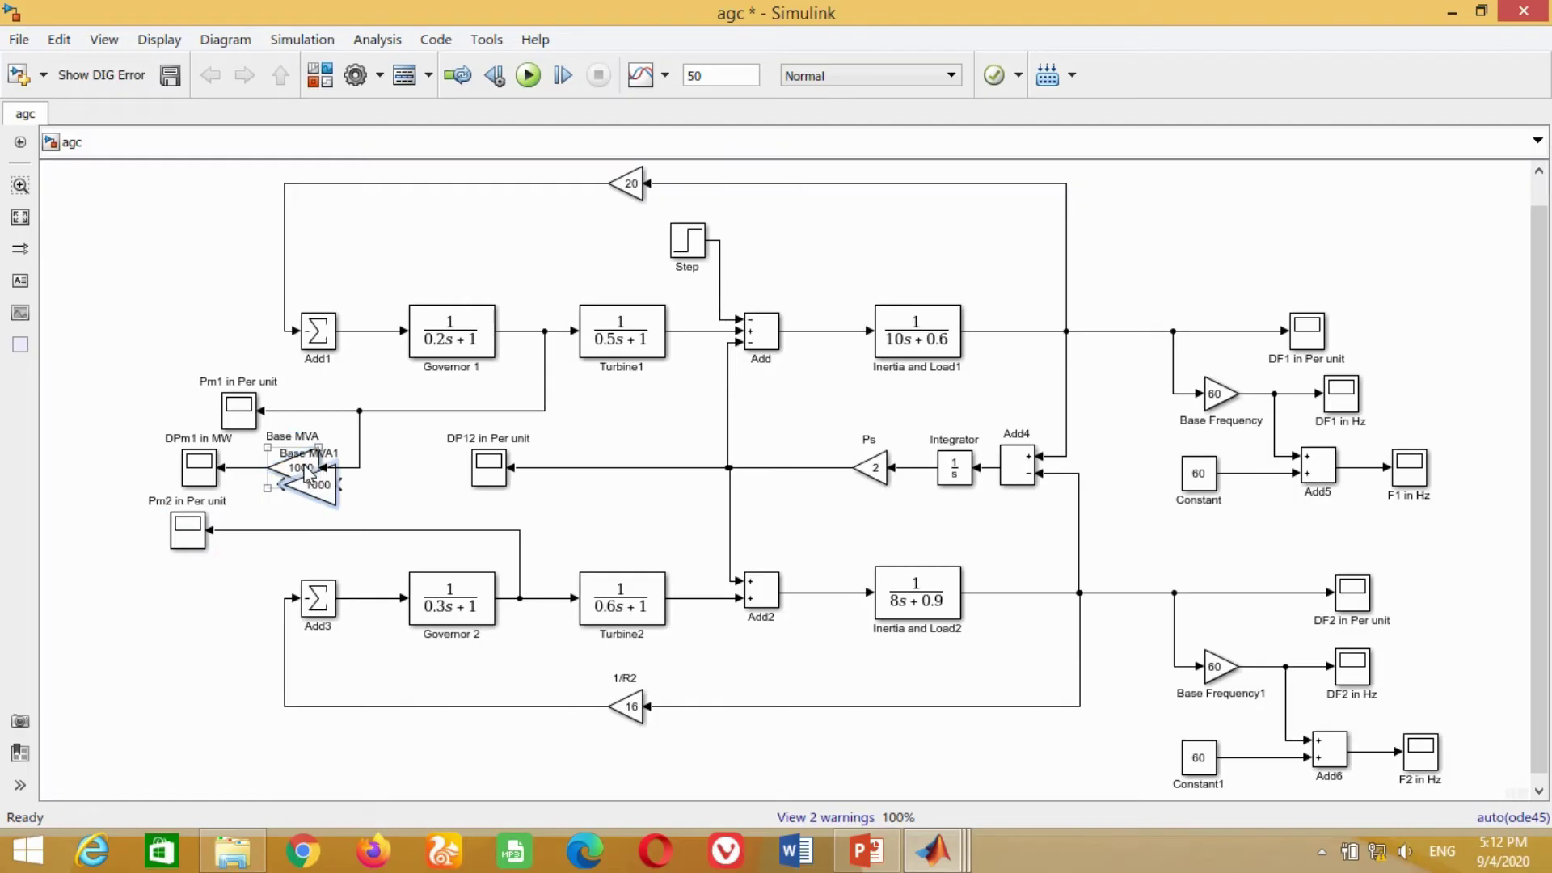
drag(310, 488, 268, 530)
Place a copy of the Pm2 scope at the output of the copied Base MVA gain.
click(188, 534)
key(ctrl+c)
key(ctrl+v)
drag(203, 559, 122, 643)
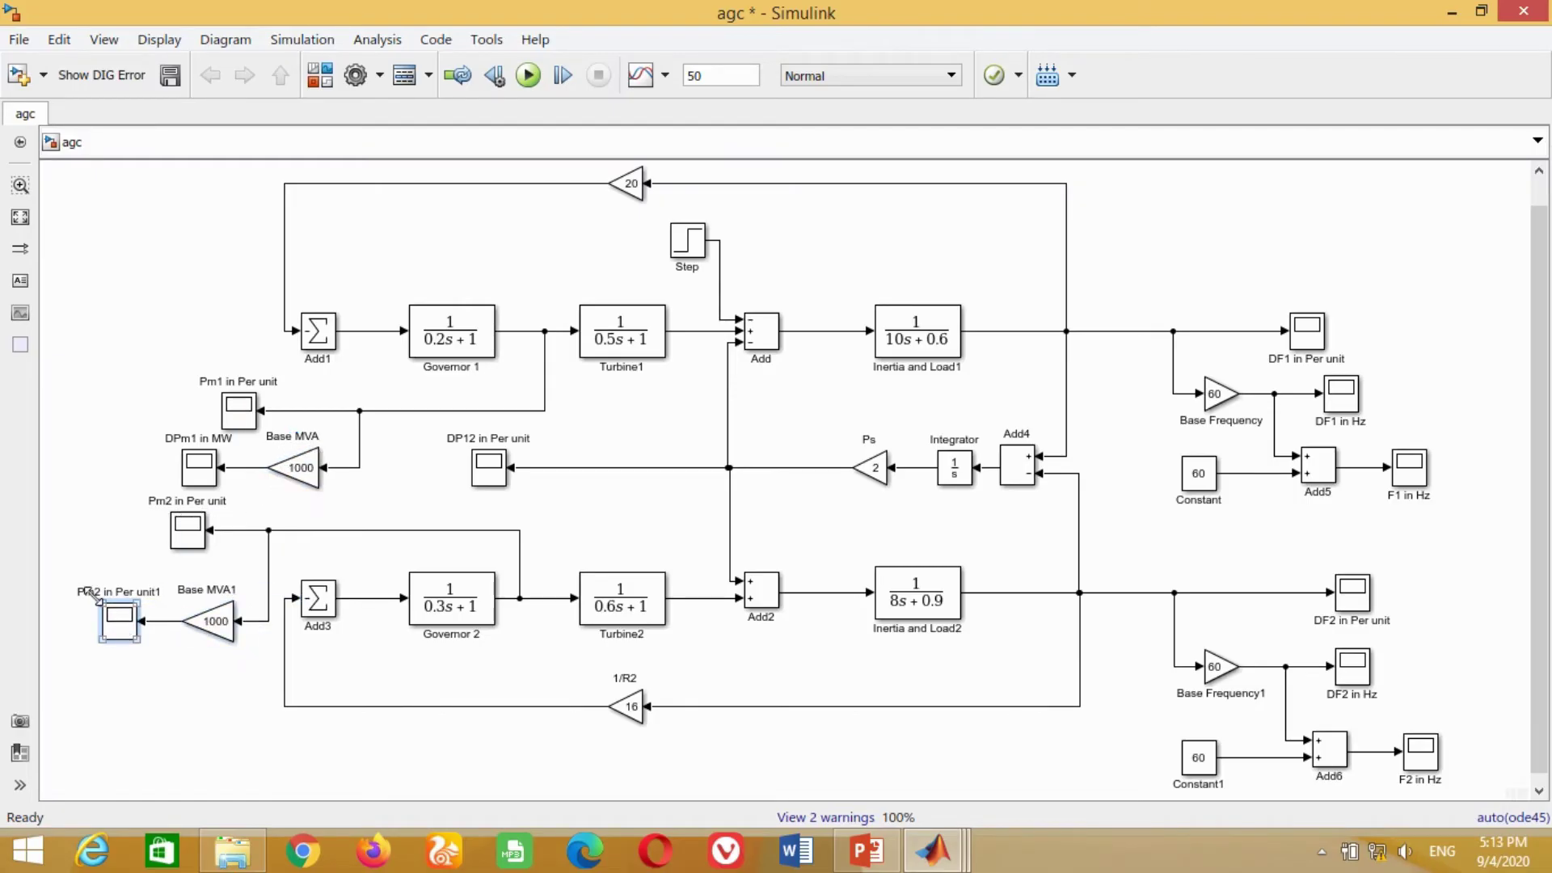
Rename the copied Pm2 scope "DPm2 in MW".
key(Delete)
key(Delete)
key(Delete)
key(Delete)
key(Delete)
key(Delete)
key(Delete)
key(Delete)
key(Delete)
text(MW)
Run the simulation and open the DPm2 in MW scope.
click(528, 75)
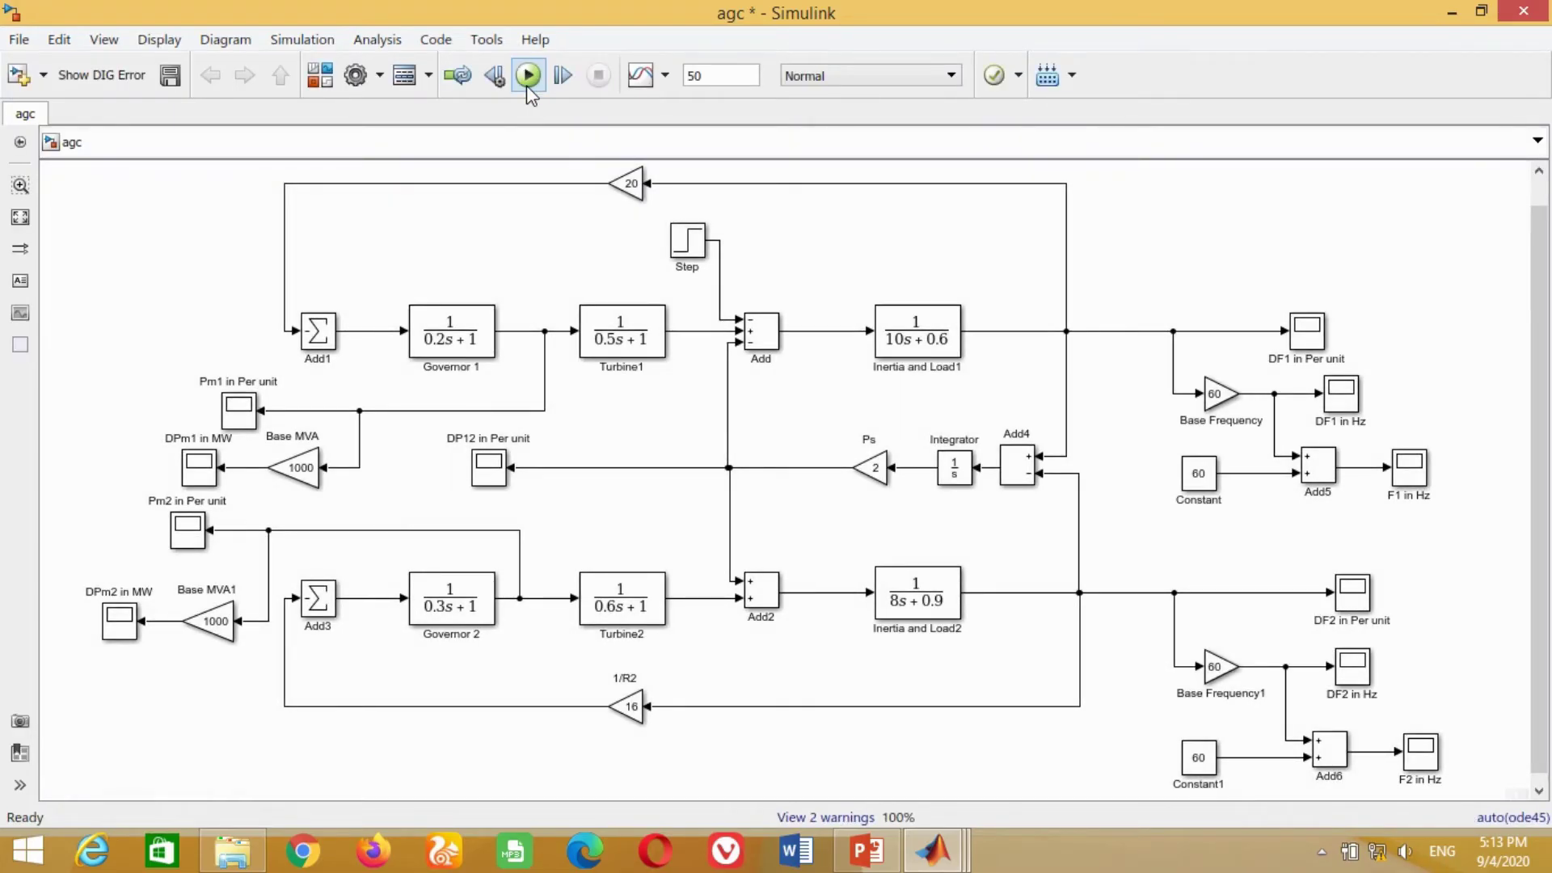
click(125, 629)
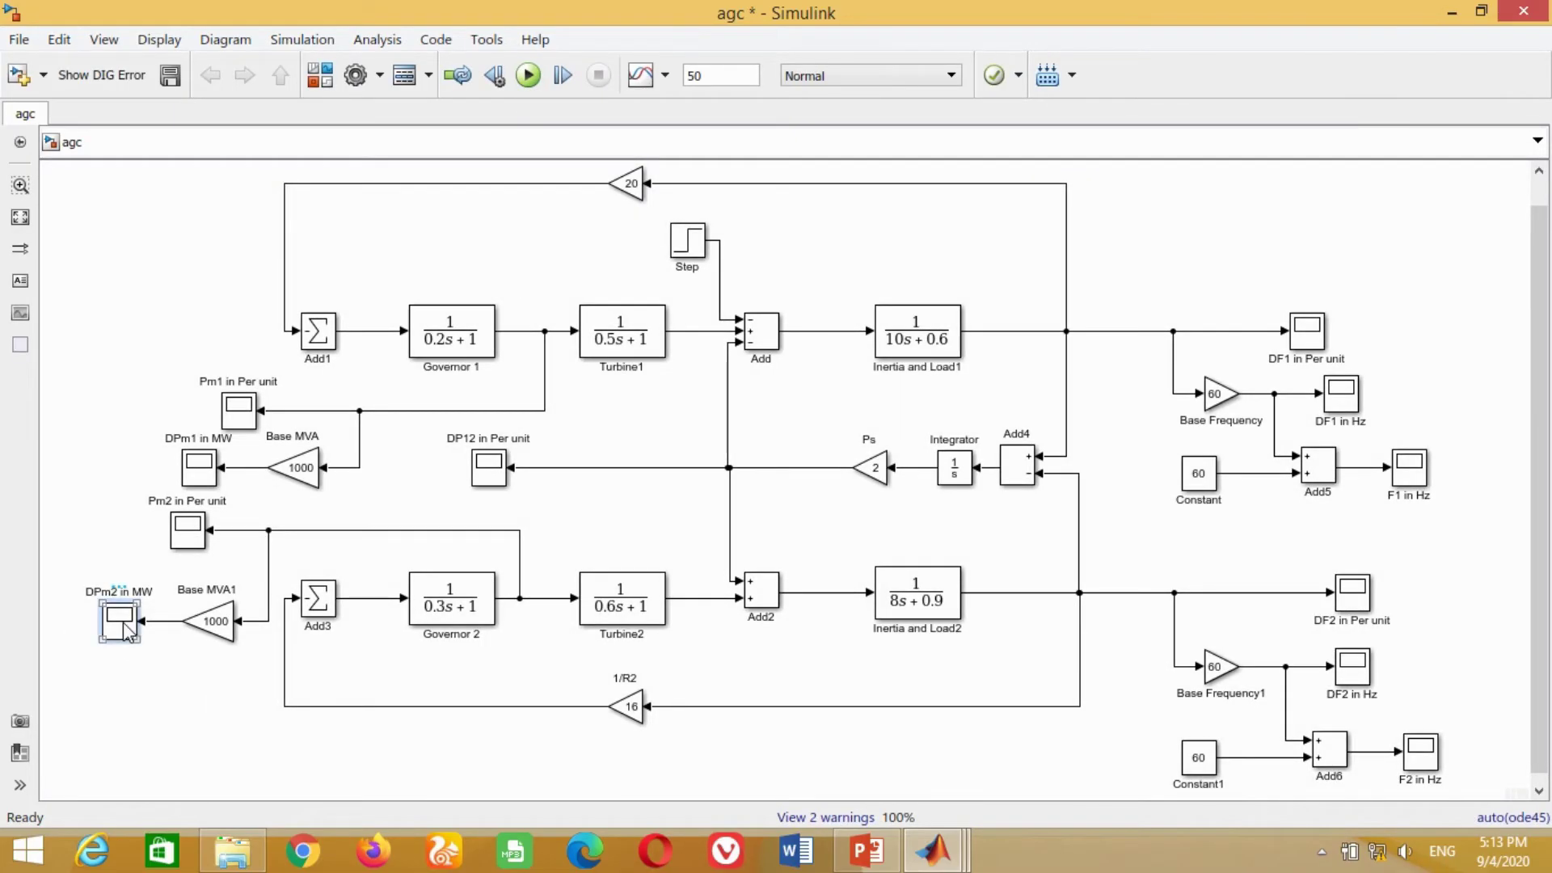
double_click(125, 629)
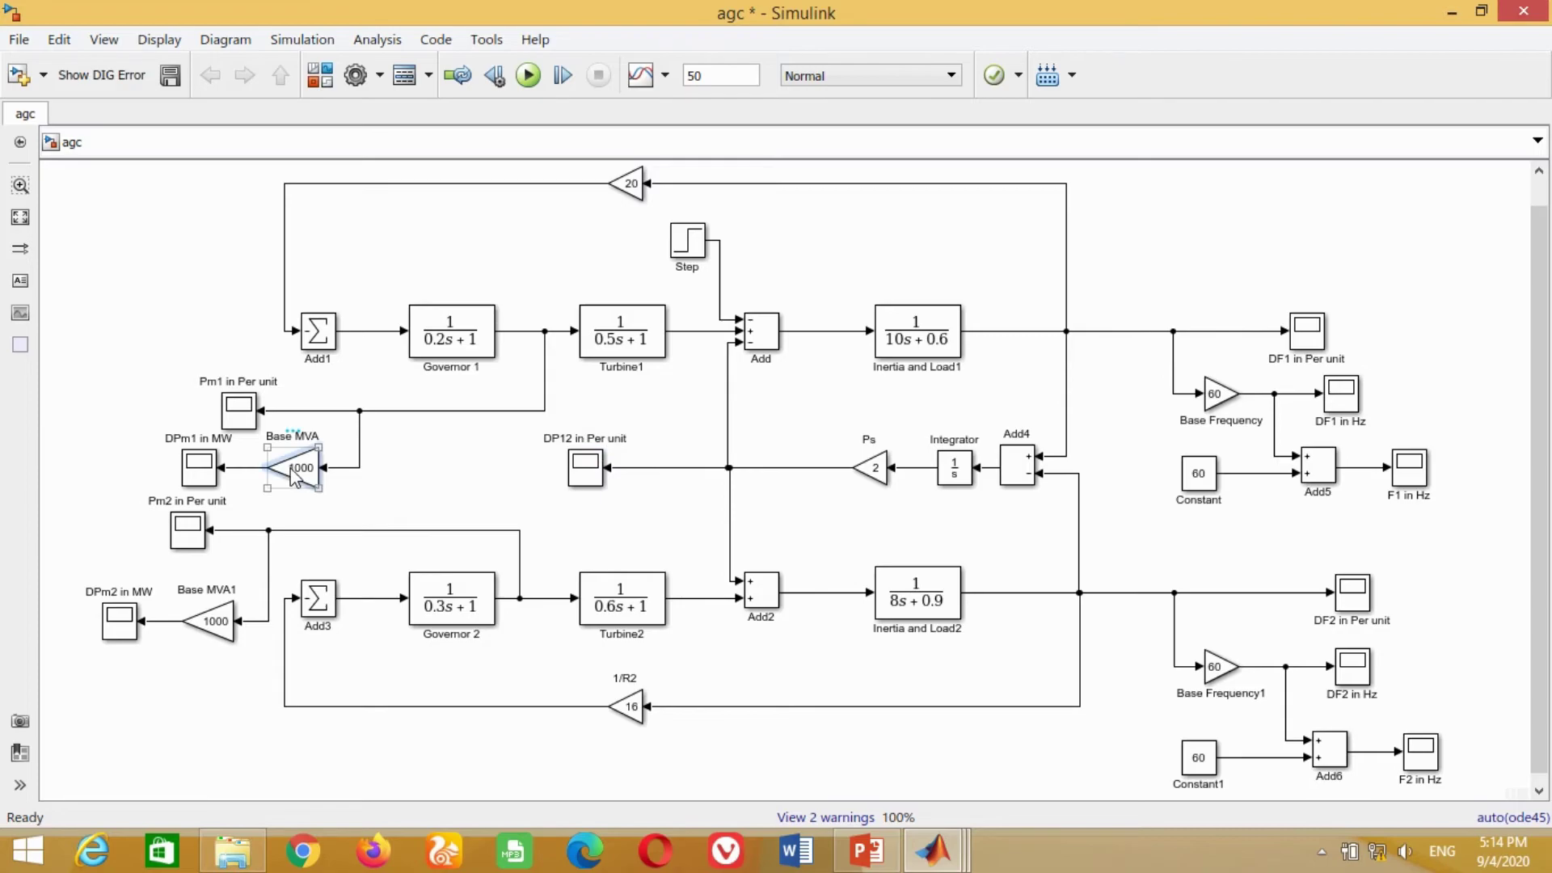
Branch a copy of the Base MVA gain off the tie-line power signal and connect its output to a copy of the DP12 scope.
drag(300, 468, 693, 468)
drag(585, 467, 595, 529)
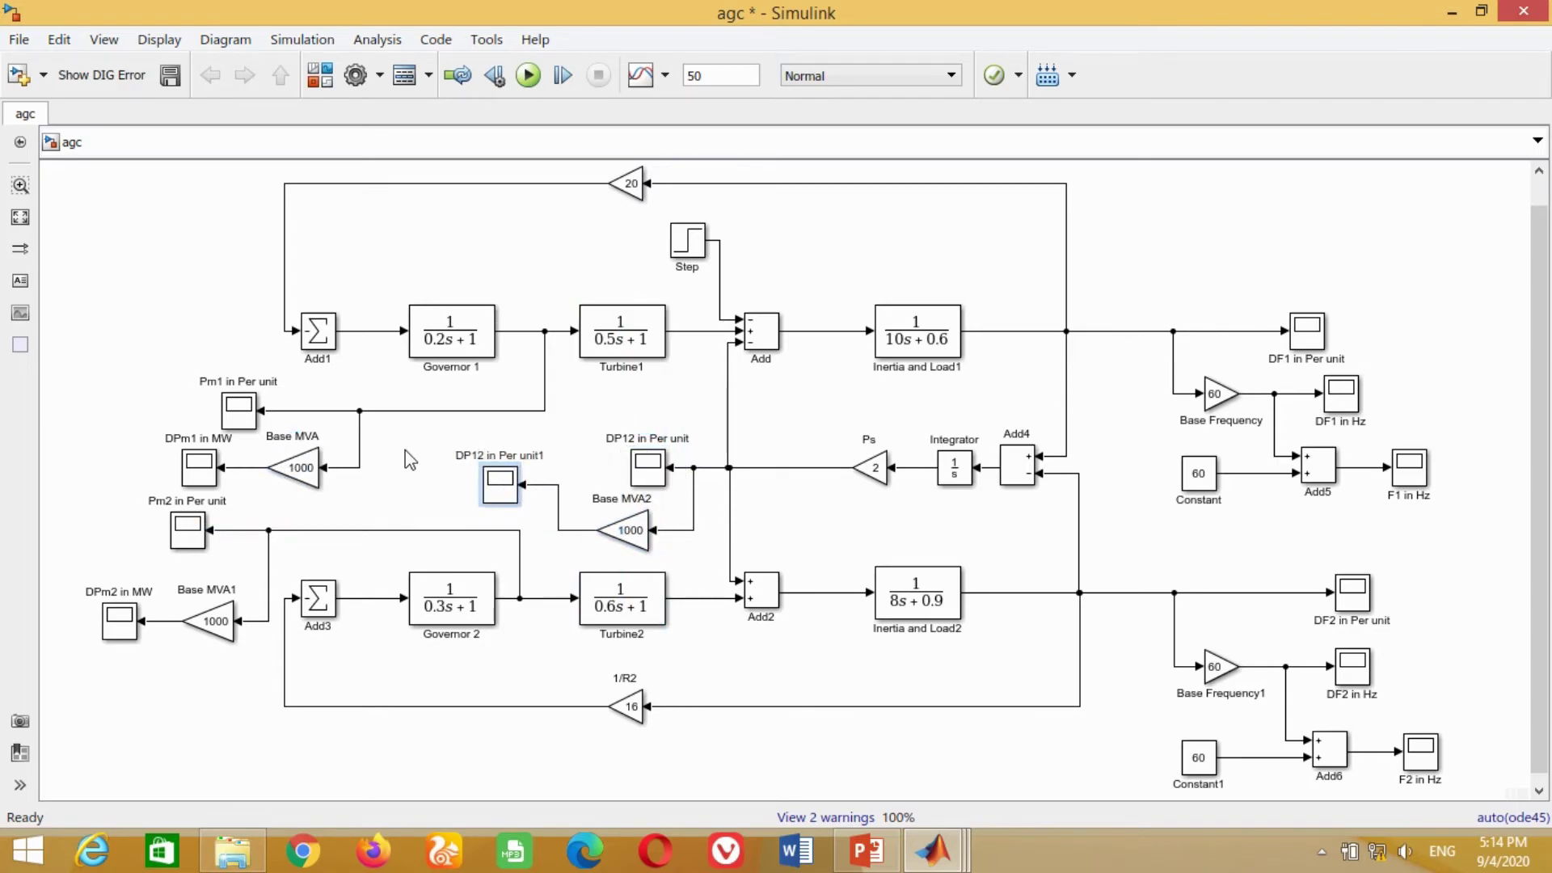
Rename the copied tie-line power scope "DP12 in MW".
text(MW)
key(Delete)
key(Delete)
key(Delete)
key(Delete)
key(Delete)
key(Delete)
key(Delete)
key(Delete)
key(Delete)
click(421, 488)
Run the simulation, open the DP12 in MW scope and scale its axes to fit the curve.
click(525, 76)
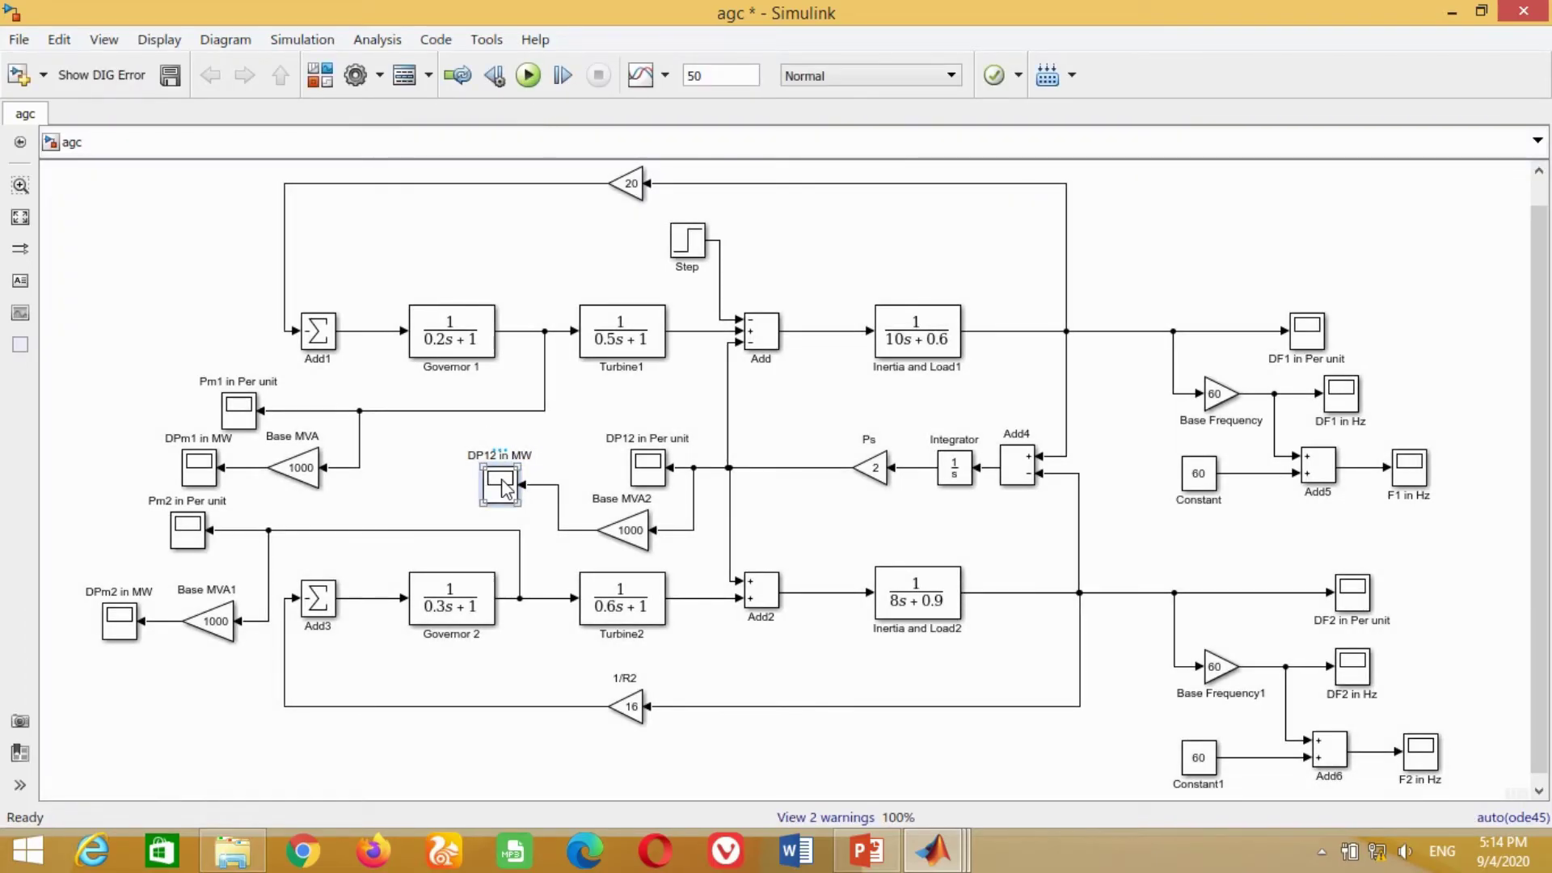
double_click(499, 484)
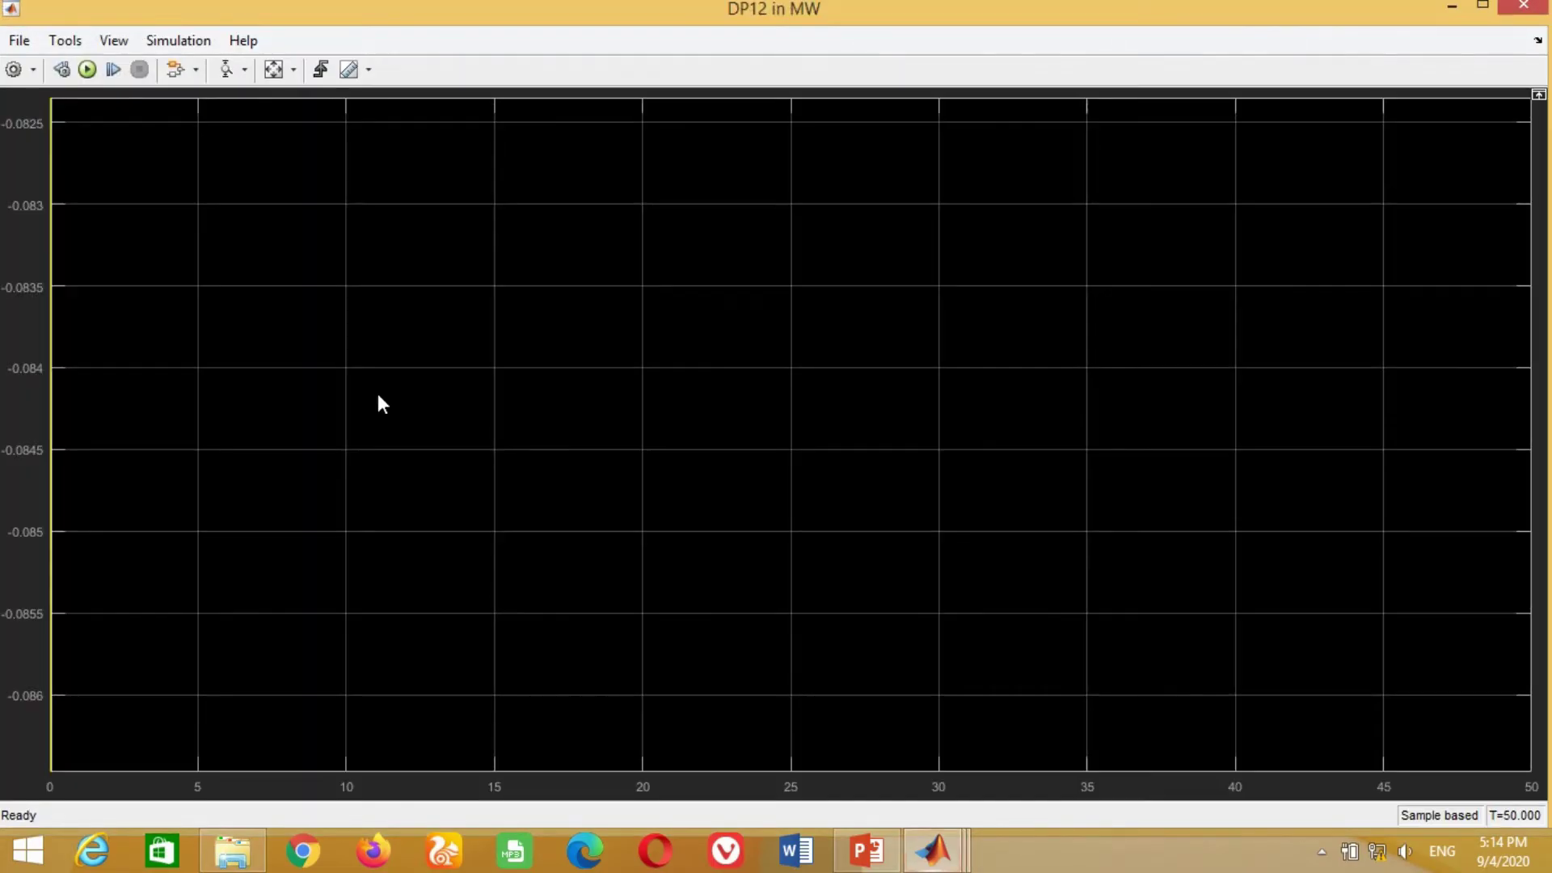
click(274, 70)
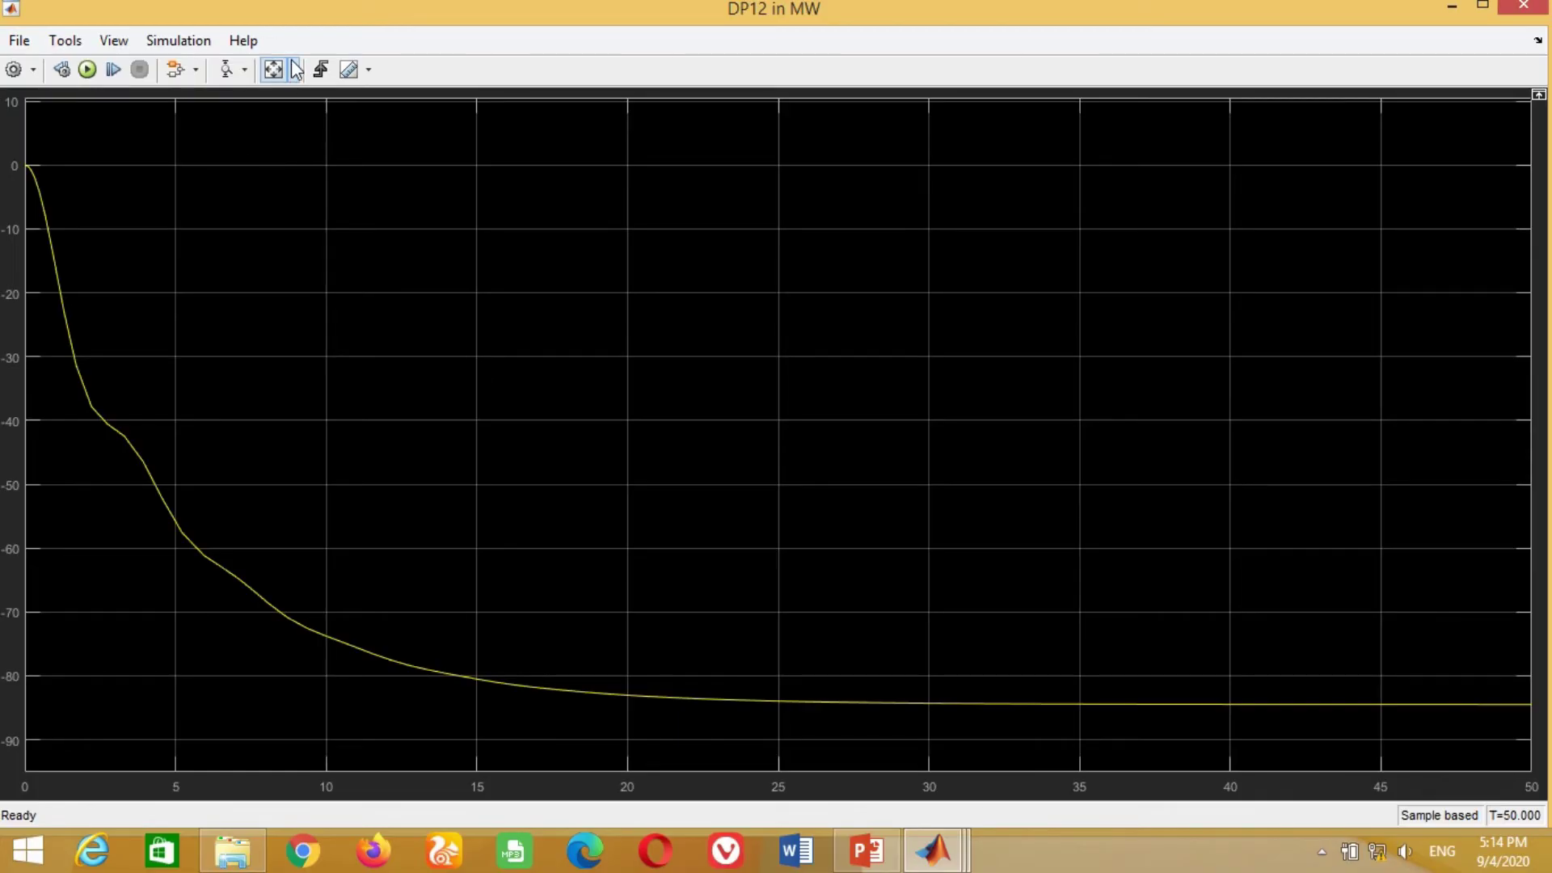
Zoom in on the steady-state end of the tie-line power curve to read its final value.
click(243, 70)
click(242, 70)
click(242, 70)
click(792, 574)
drag(1365, 618, 1387, 724)
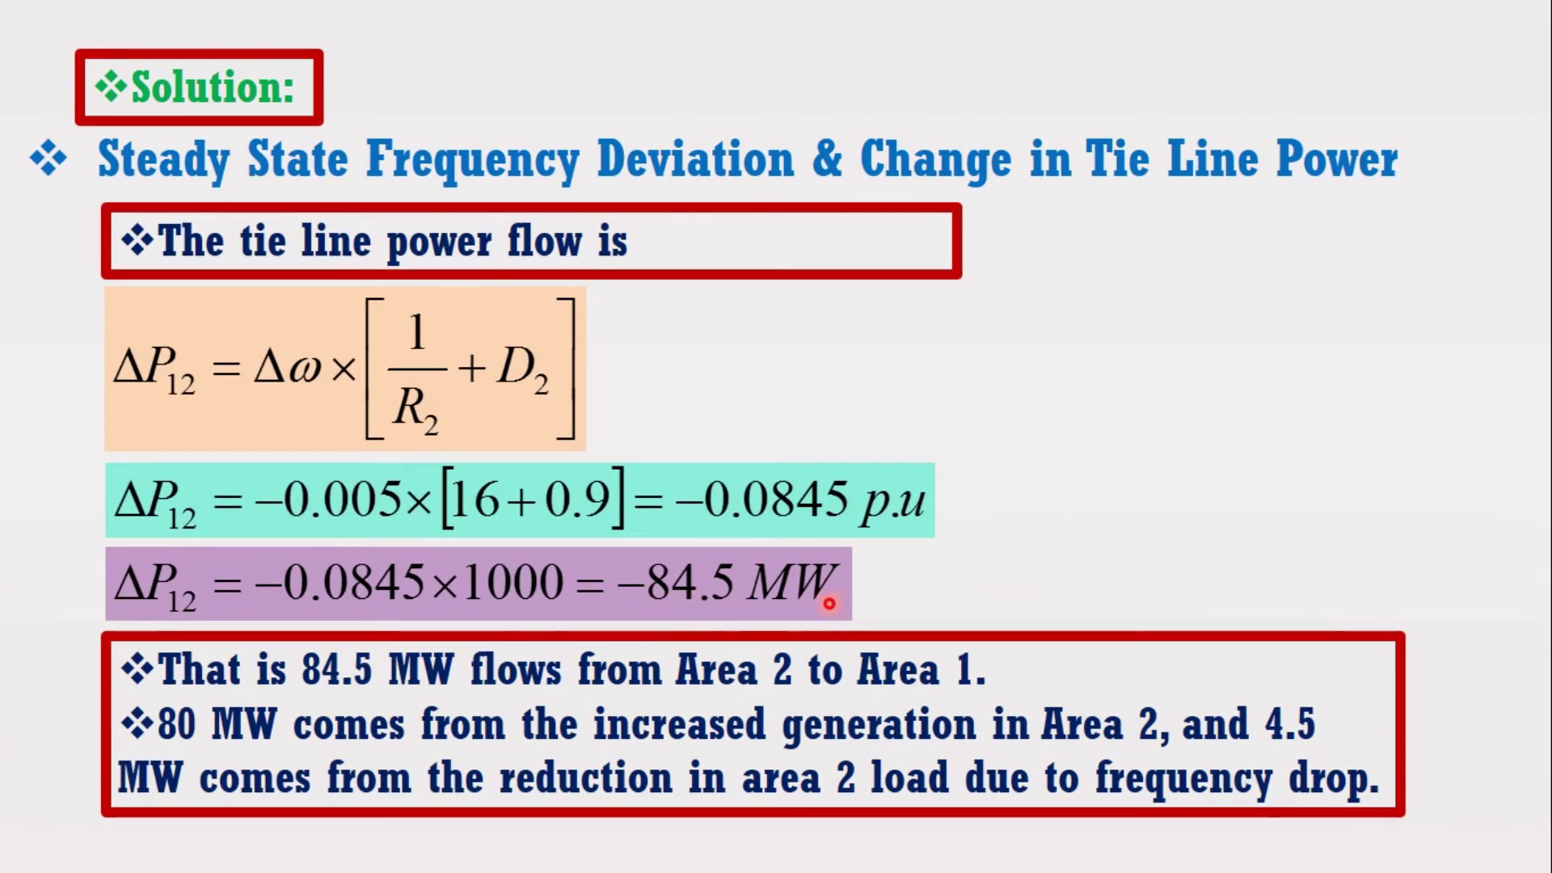
key(Right)
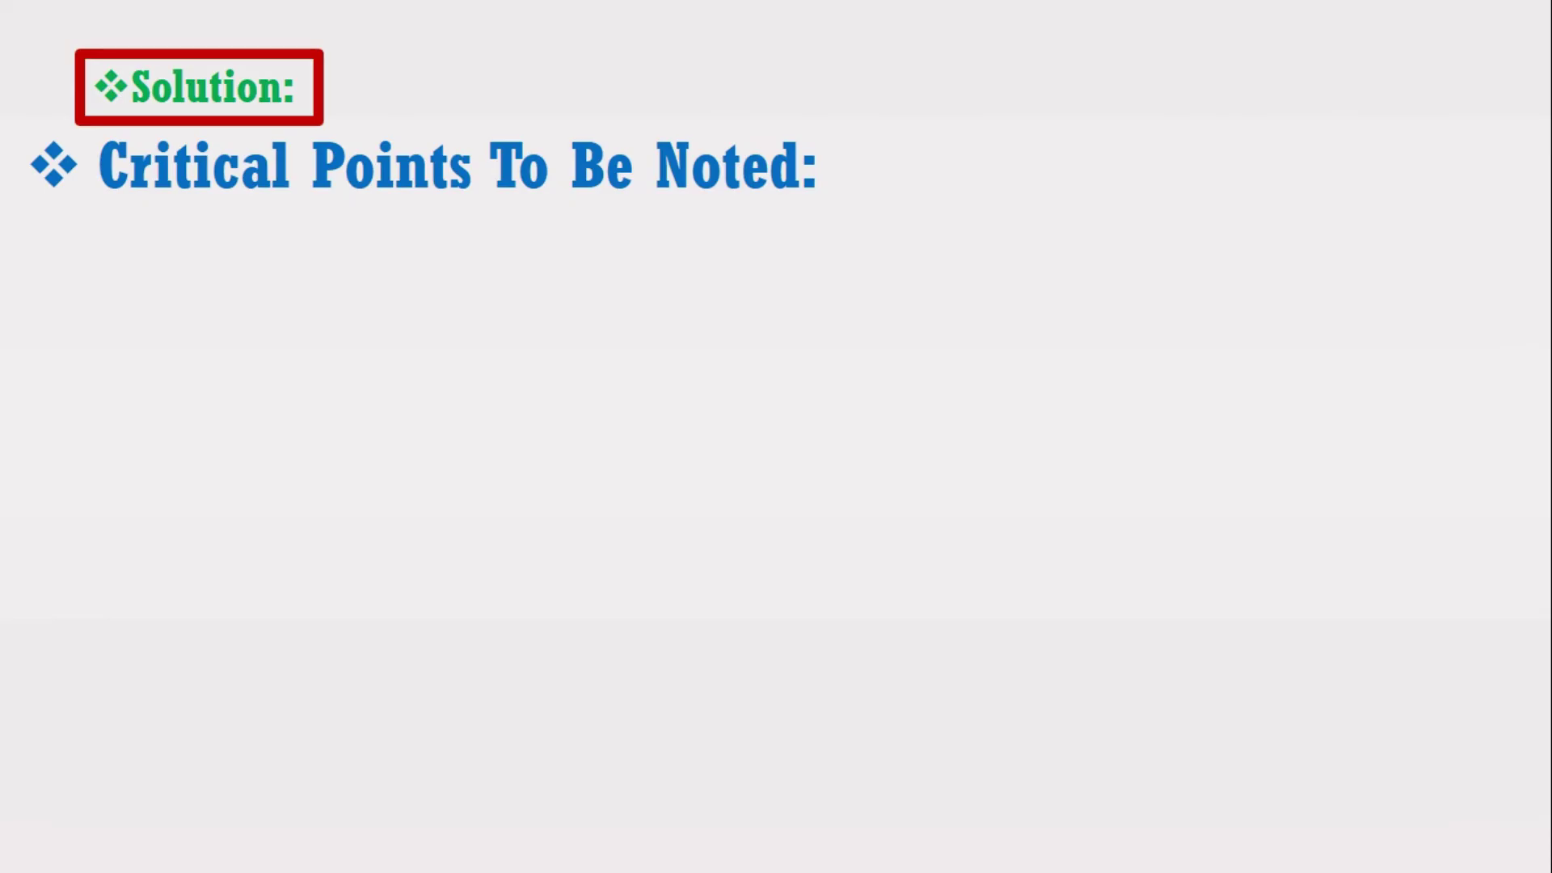